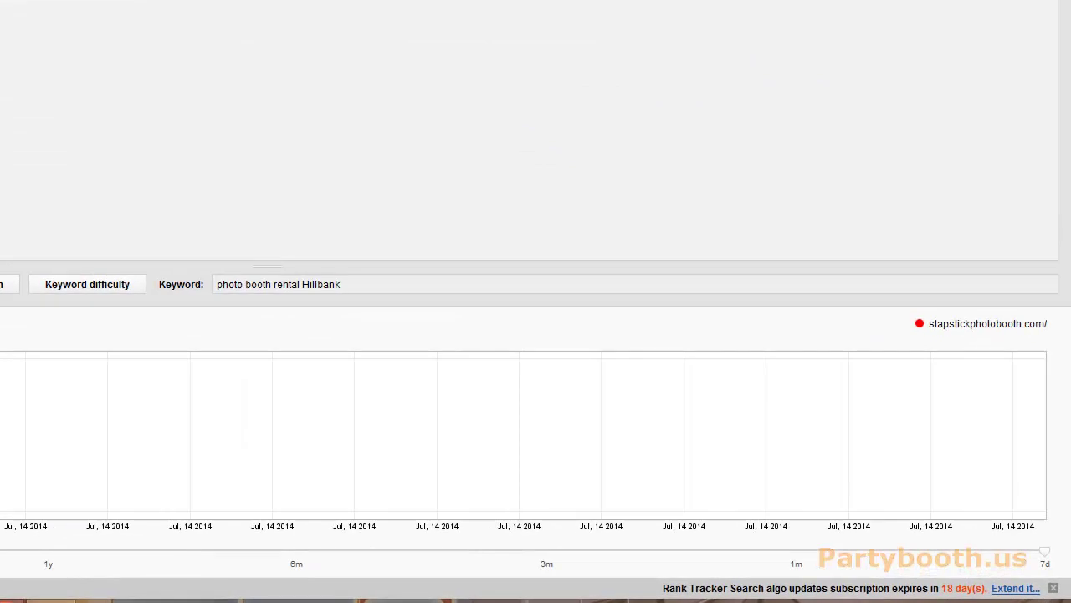
- Switch to the browser and review the slapstickphotobooth.com home page, from the banner and main heading to the descriptive text
mouse_move(284, 592)
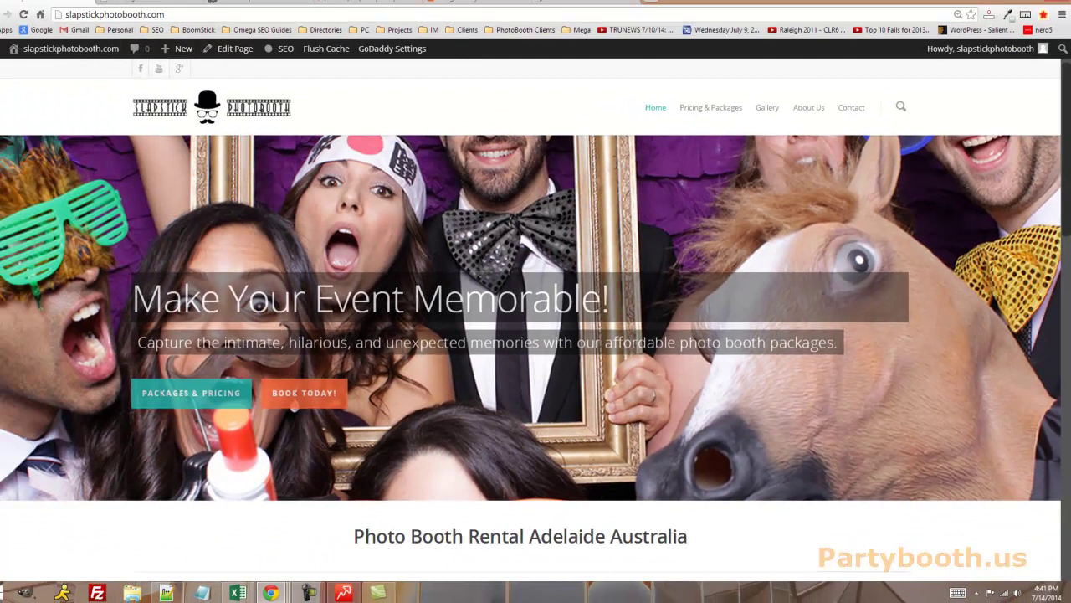
scroll(745, 411, "down", 3)
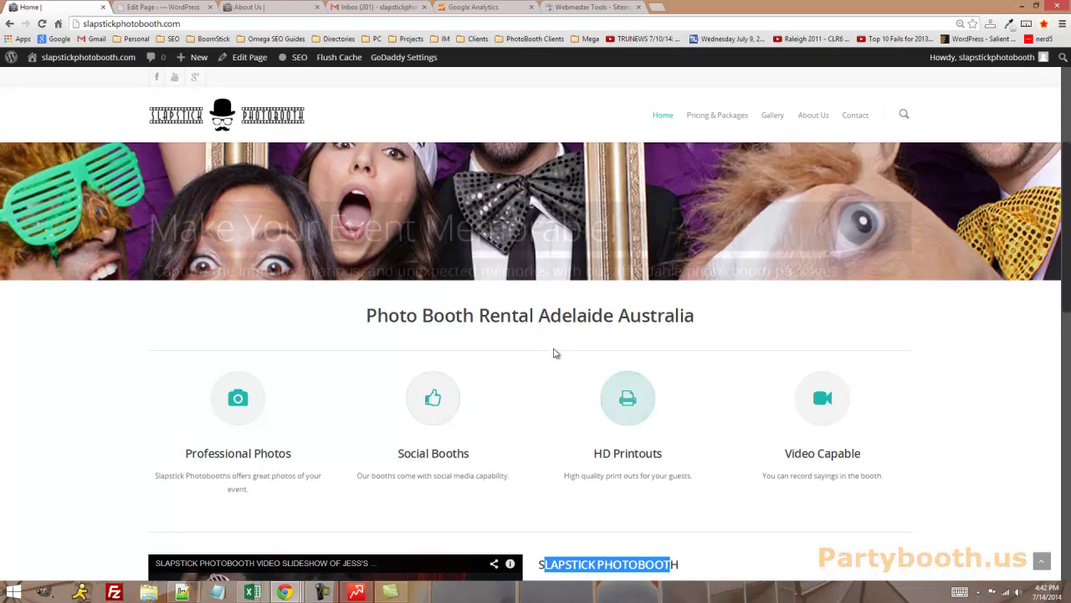
scroll(531, 371, "down", 1)
scroll(531, 371, "down", 3)
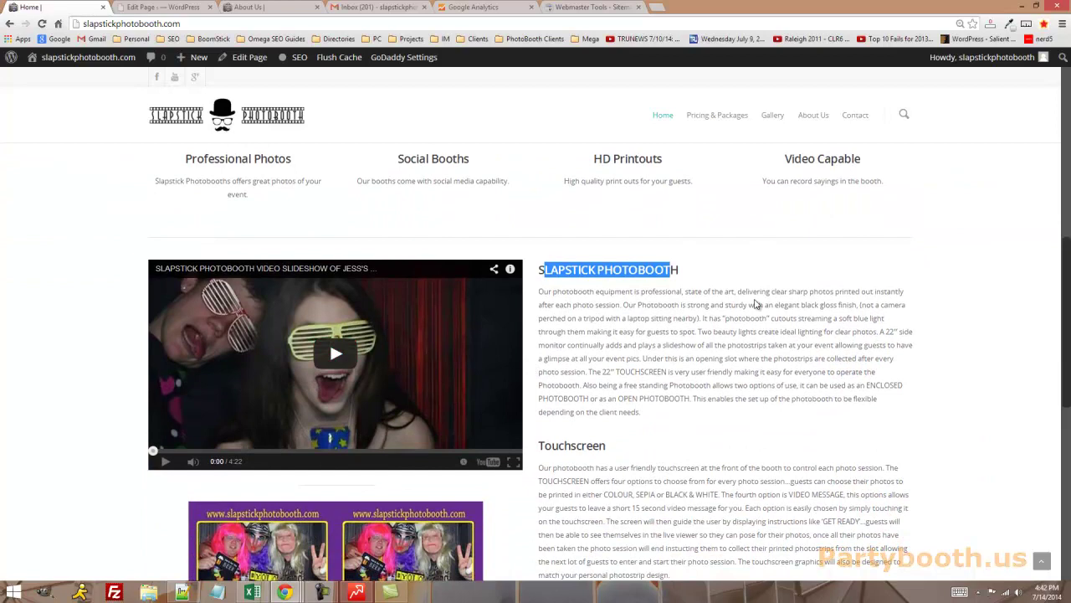
scroll(774, 301, "up", 4)
scroll(772, 293, "up", 3)
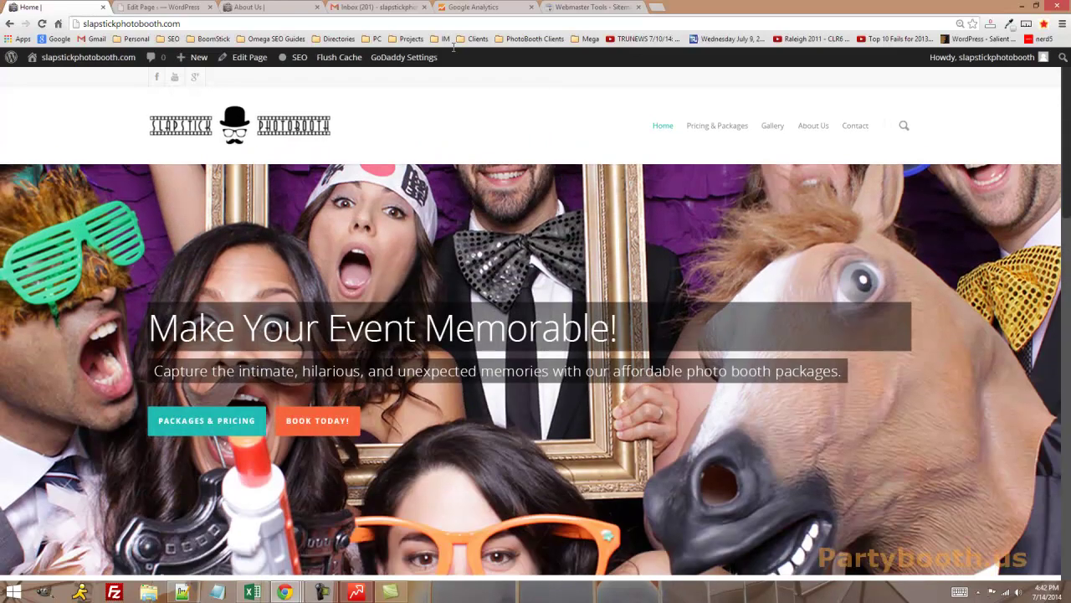
- From the site's WordPress admin, search the plugin directory for "wordpress seo"
left_click(176, 7)
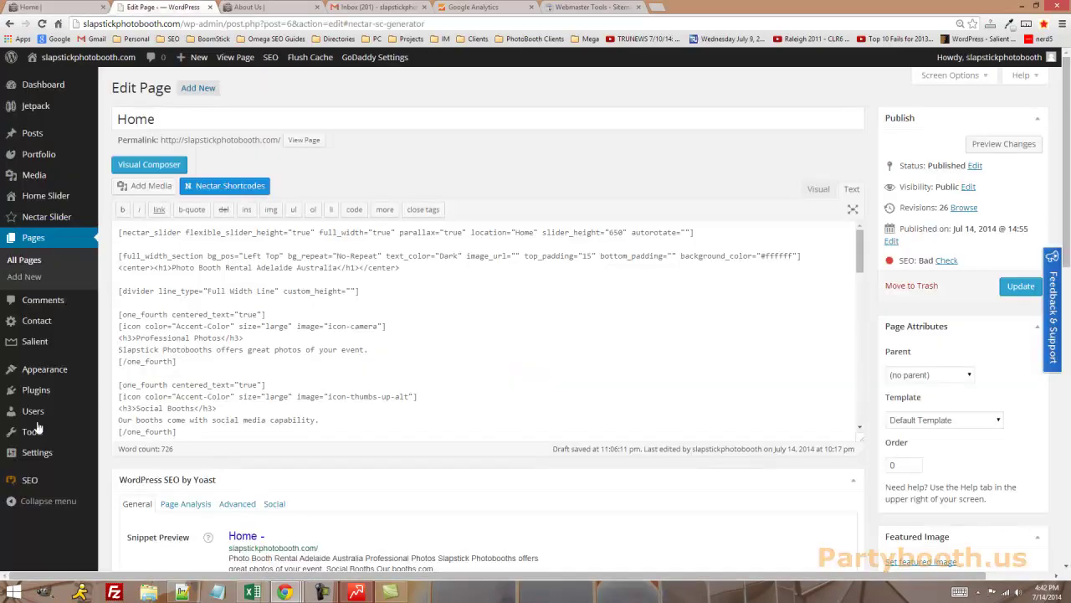
mouse_move(44, 490)
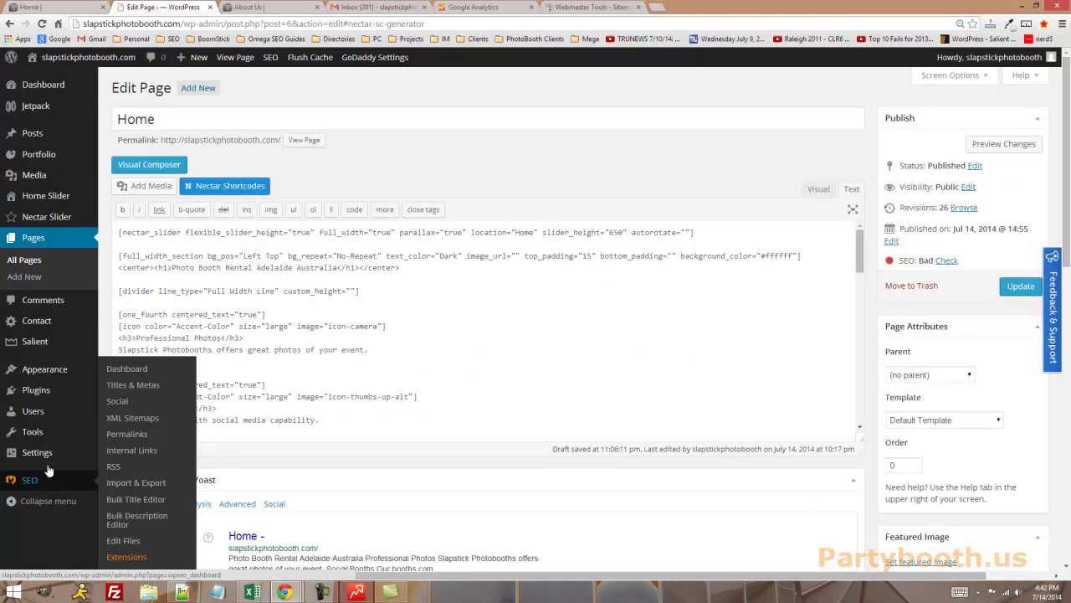
mouse_move(52, 394)
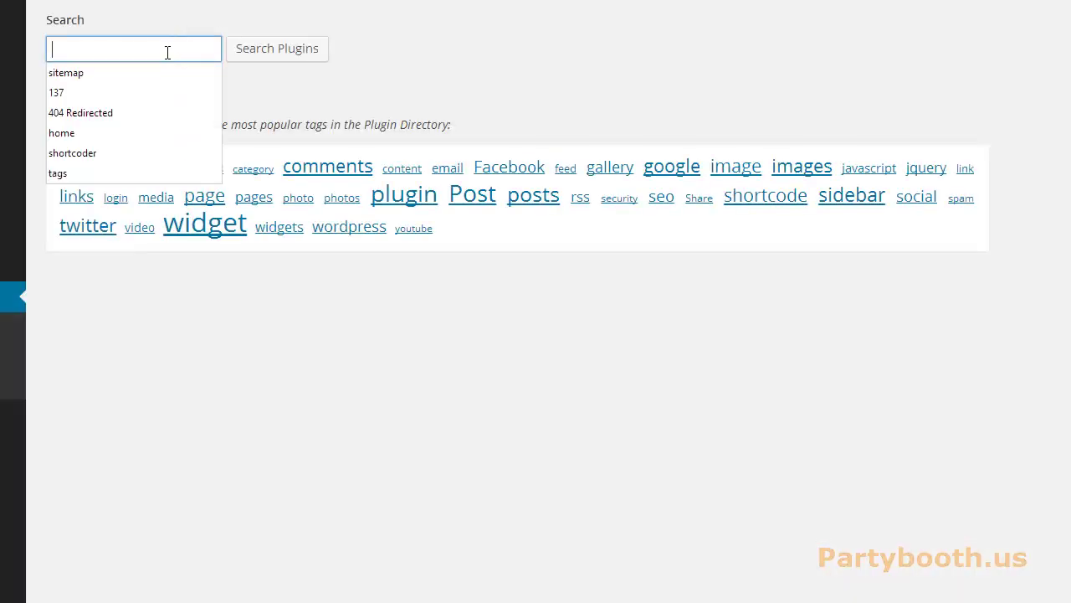
type("word")
key("Down")
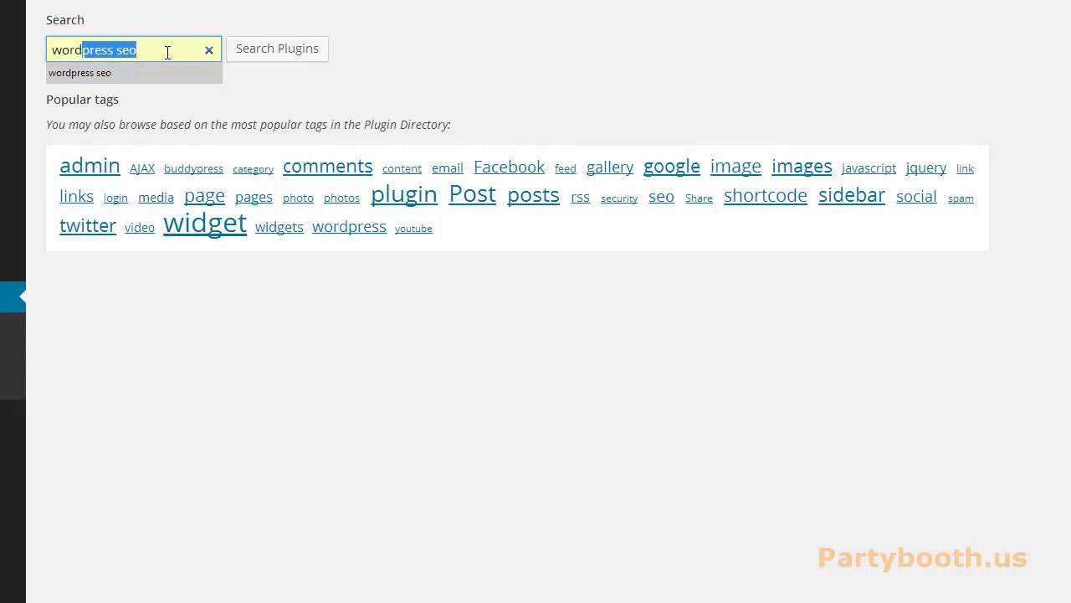
key("Return")
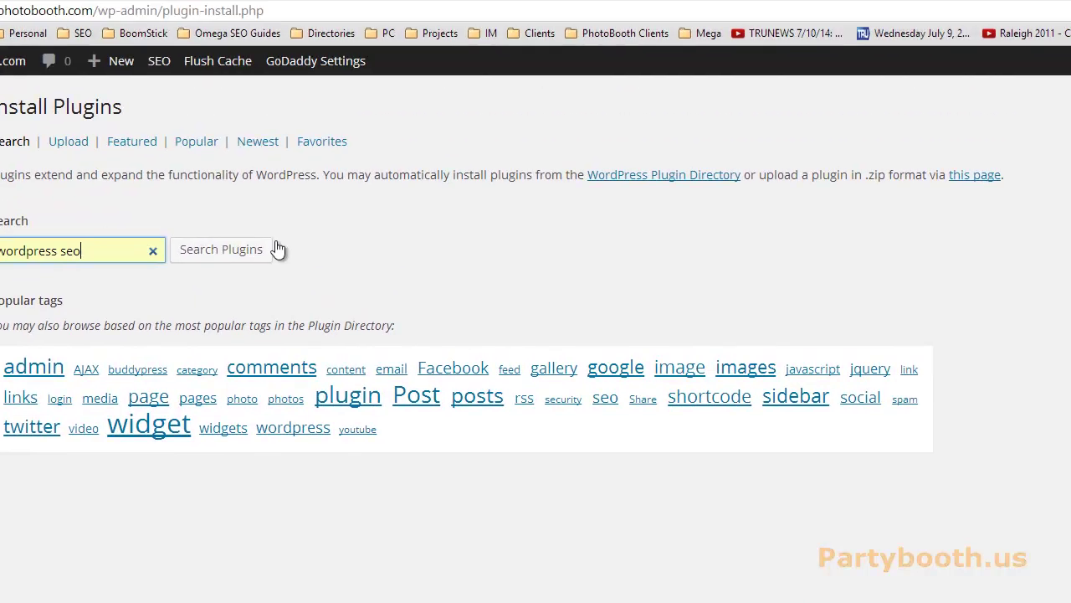
left_click(289, 89)
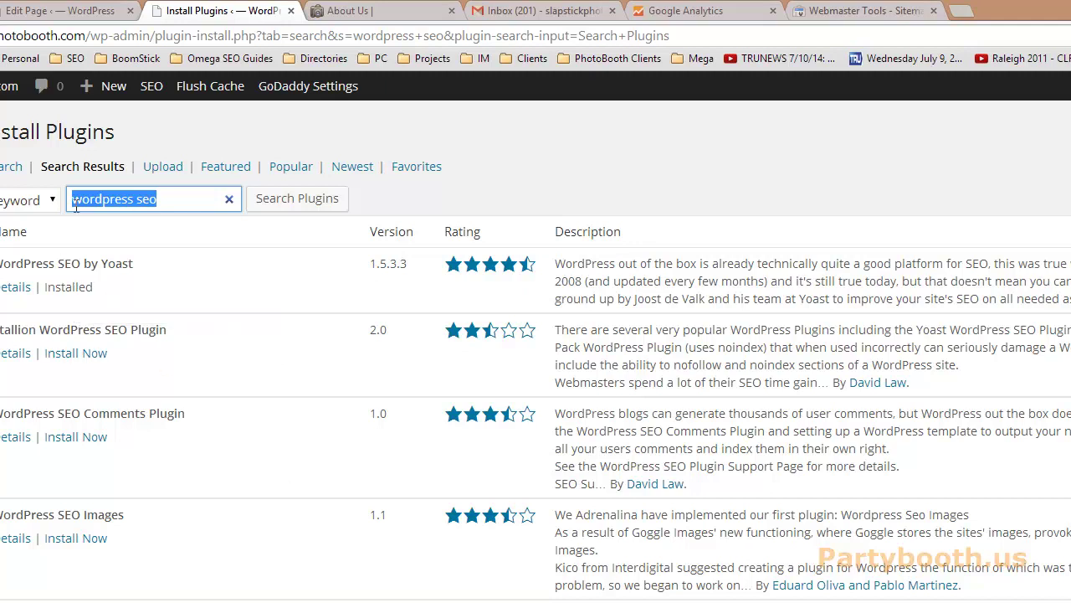
- Return to the Home page editor and go to the SEO Title field in the WordPress SEO by Yoast section
left_click(88, 11)
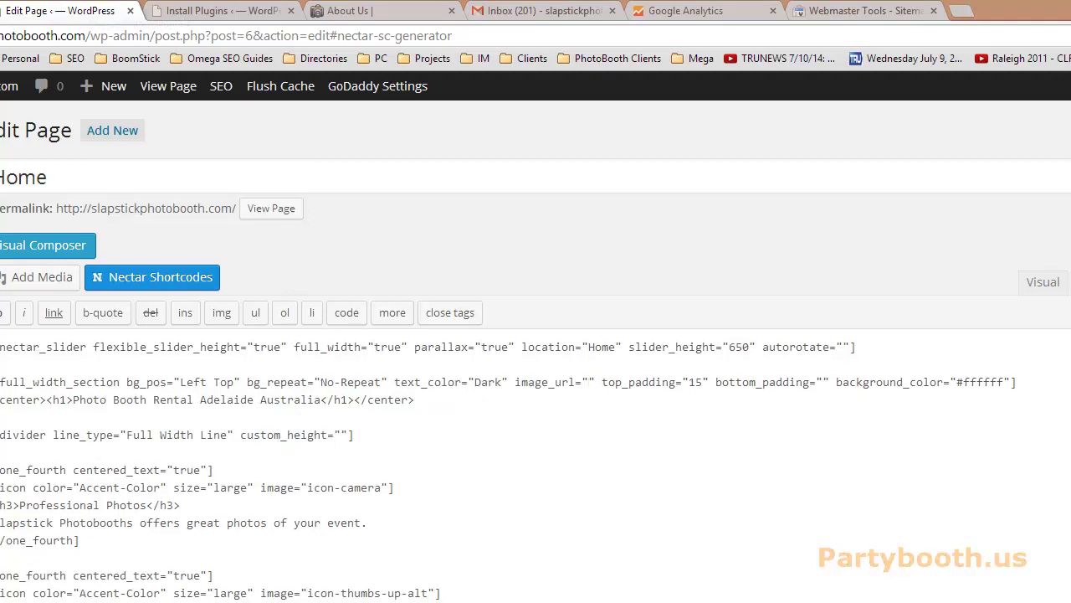
scroll(536, 335, "down", 5)
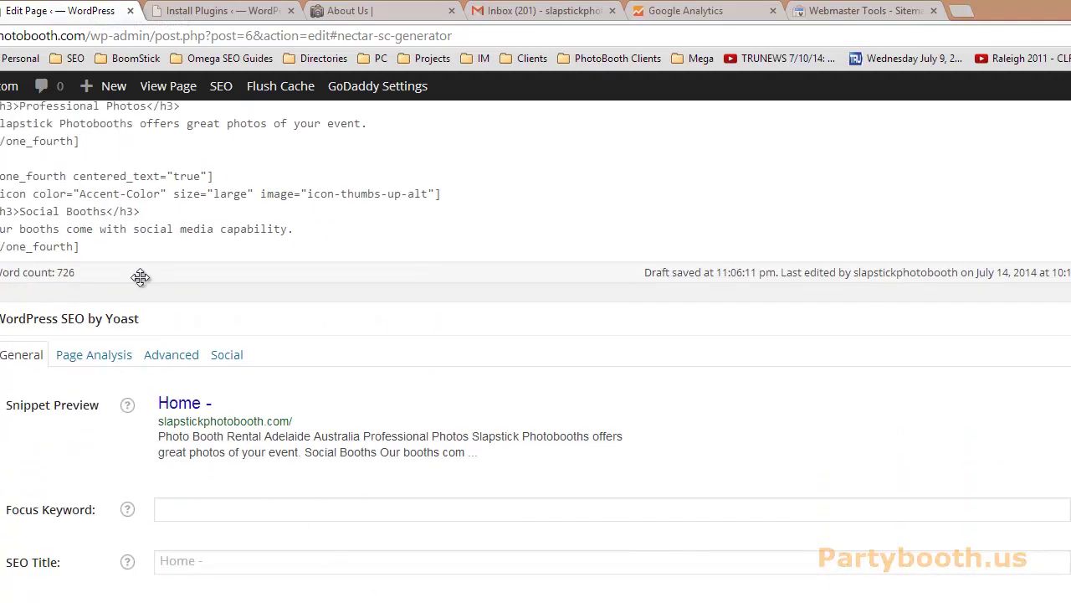
left_click(215, 560)
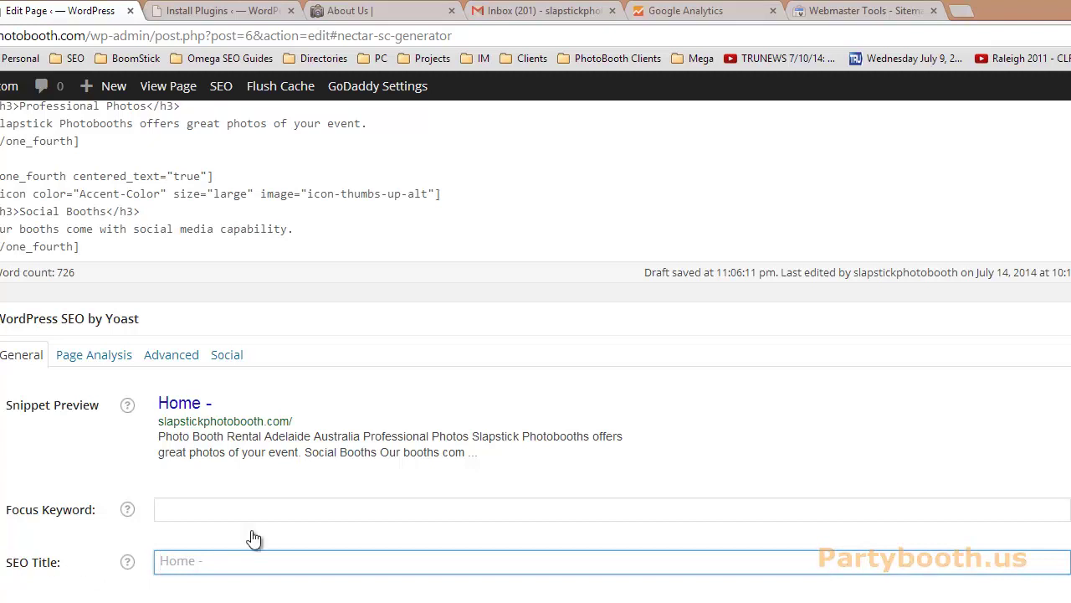
- Search Google for "photo booth rental Adelaide" in a new tab and highlight the first organic result's title and description
left_click(958, 11)
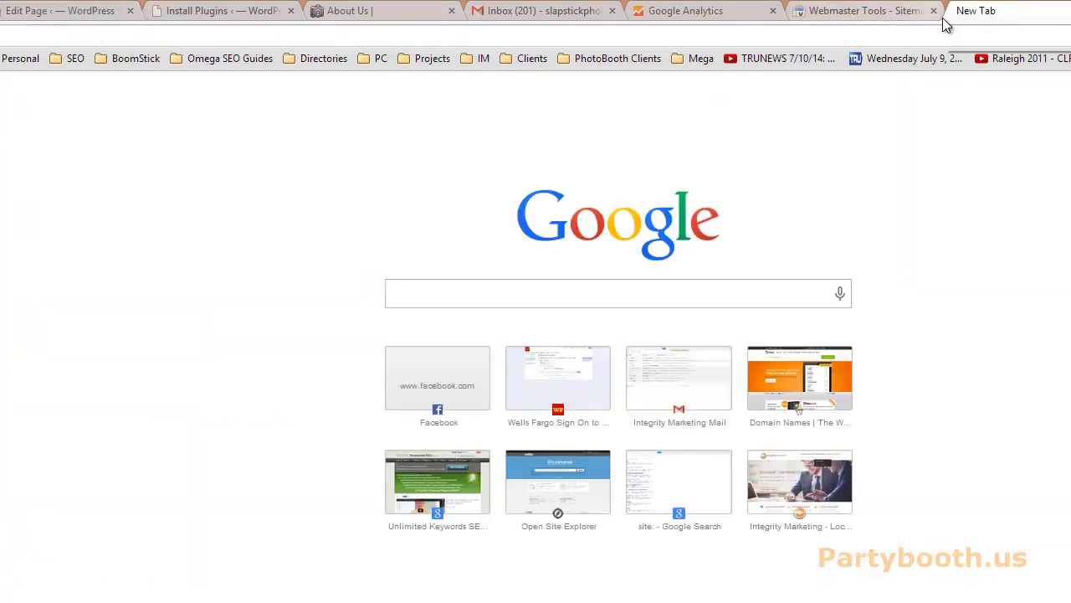
type("photo boo")
type("th rental")
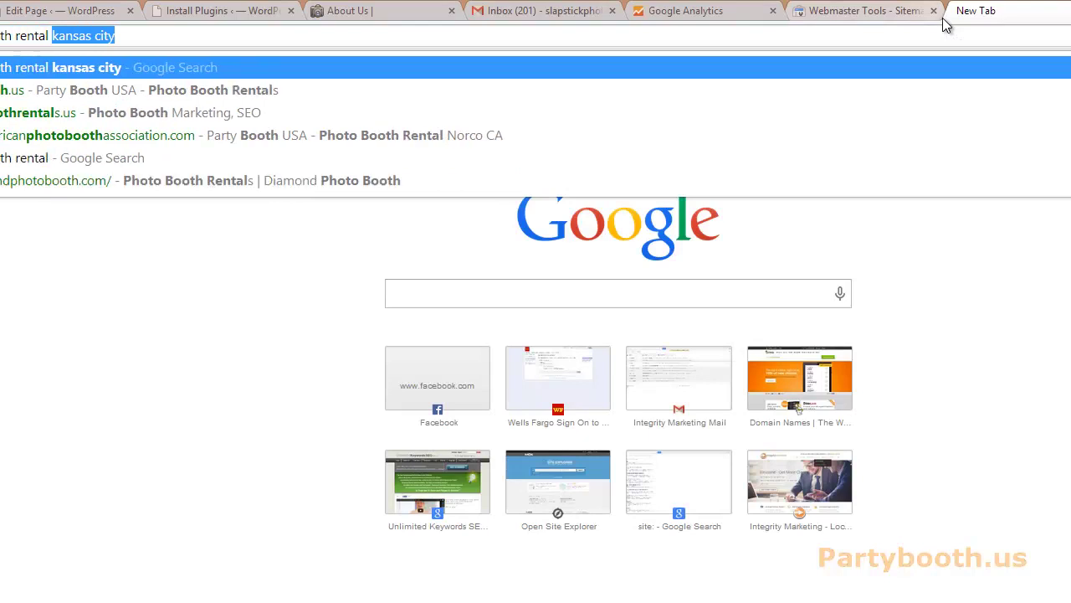
key("Return")
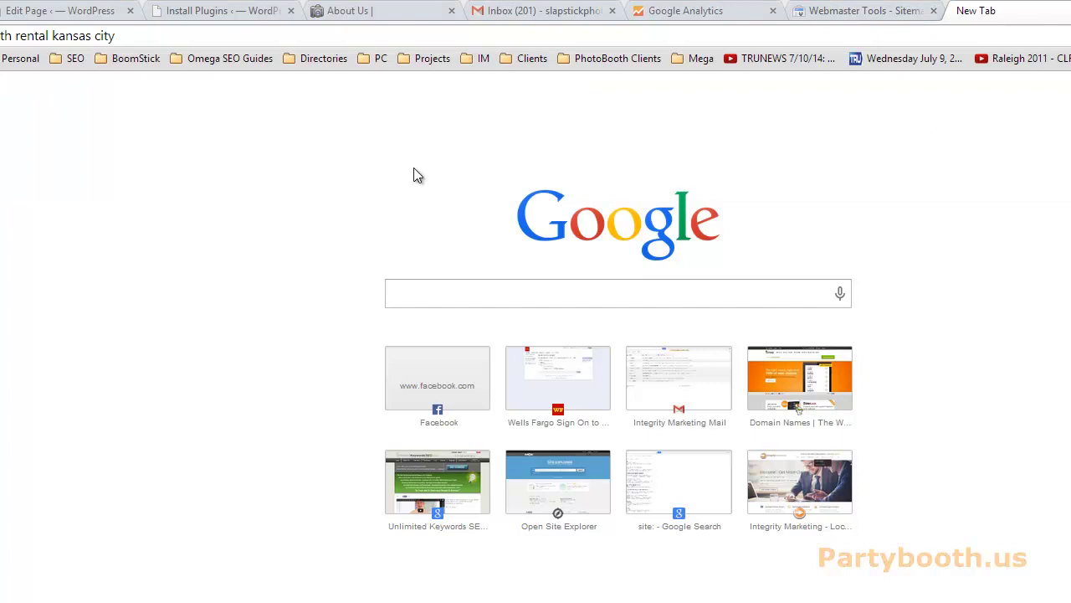
left_click_drag(54, 37, 160, 36)
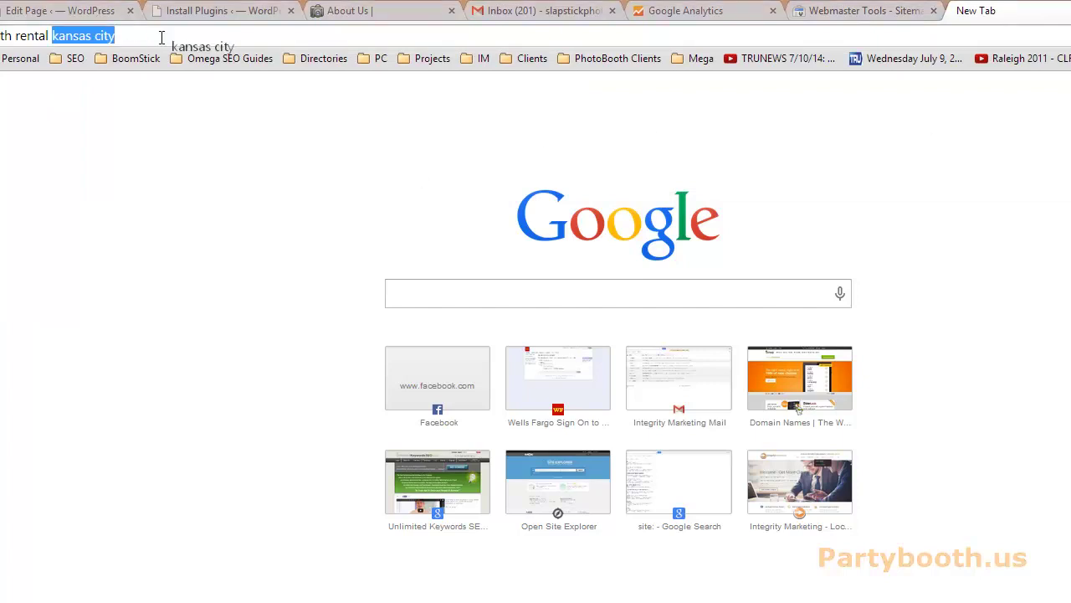
type("Adelaide")
key("Return")
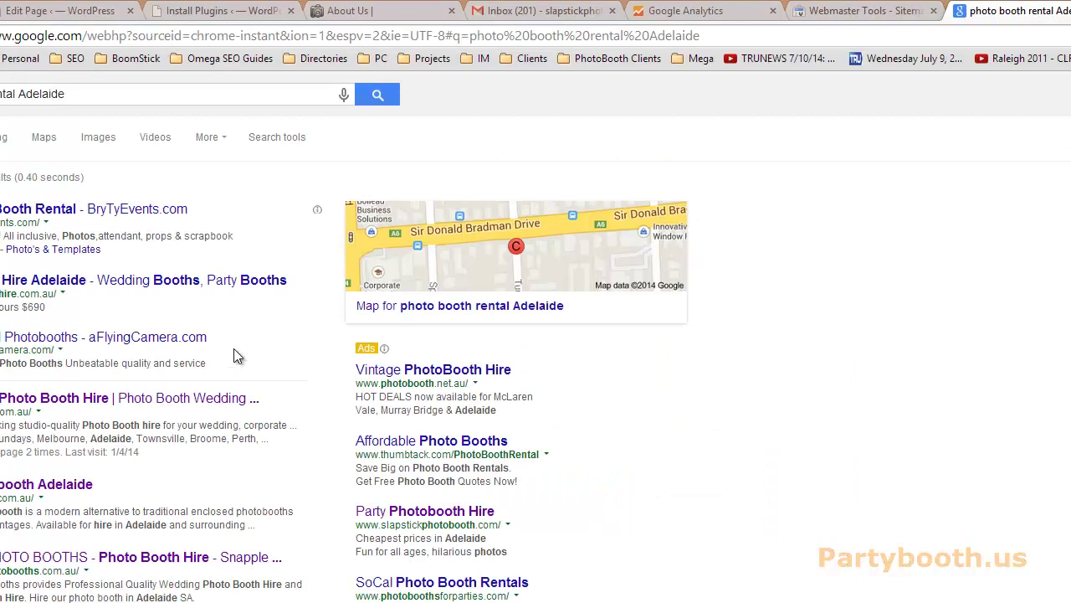
left_click_drag(68, 265, 297, 265)
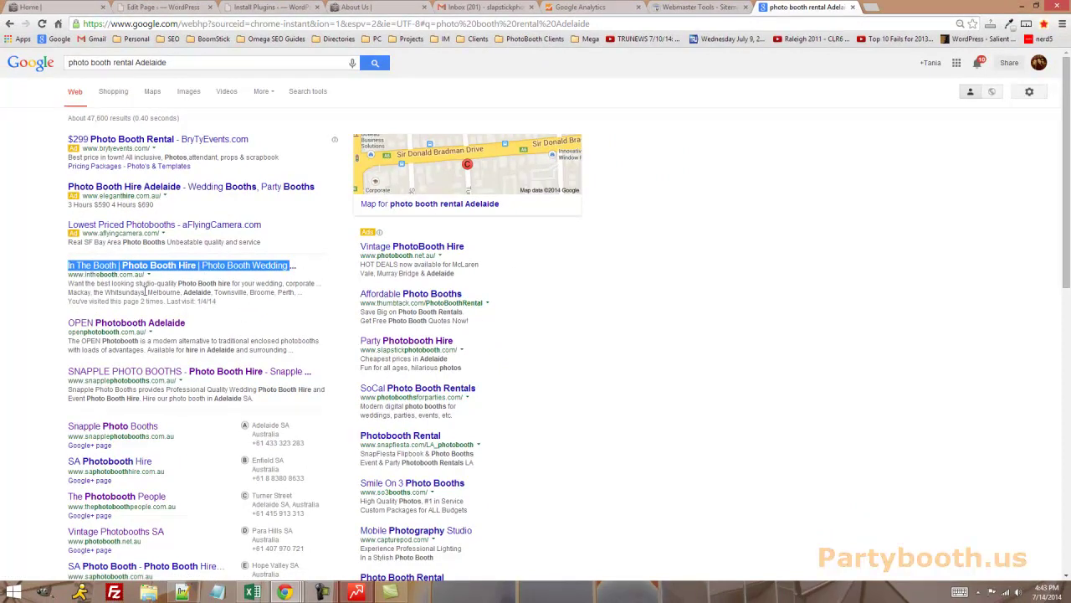
left_click_drag(69, 285, 299, 289)
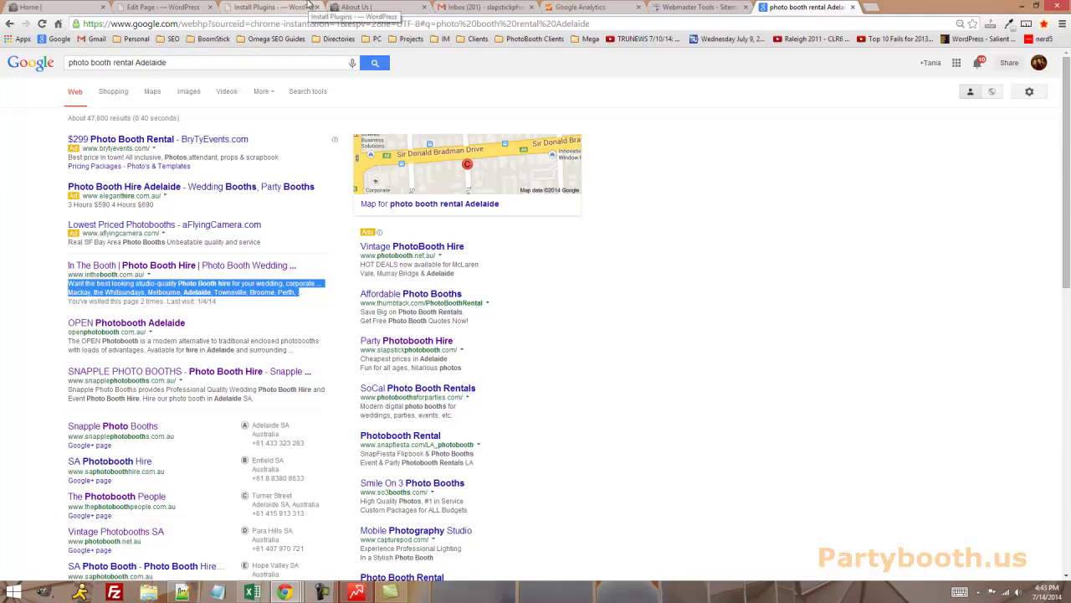
- Enter "Photo Booth Rental Adelaide Australia" as the Home page's SEO title in the WordPress editor
left_click(167, 8)
left_click(245, 376)
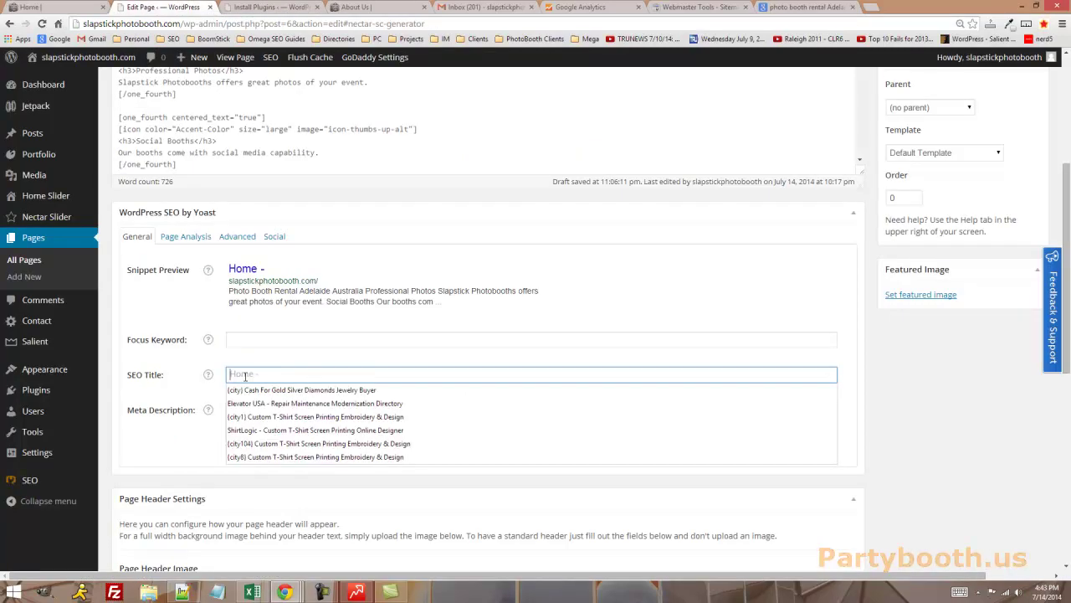
type("Photo ")
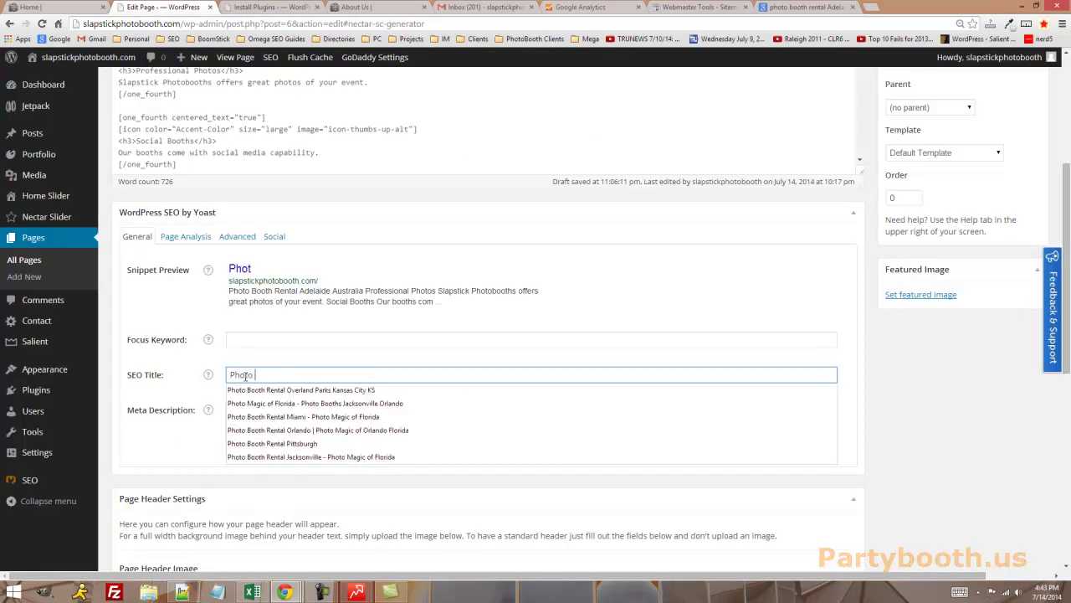
type("Booth Rental ")
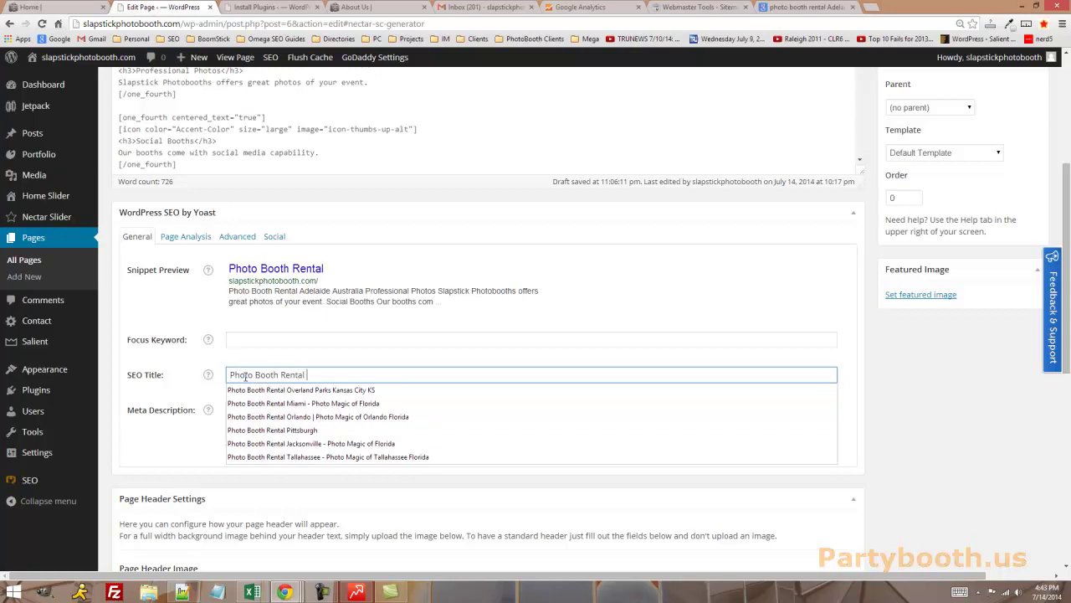
type("Adelaide")
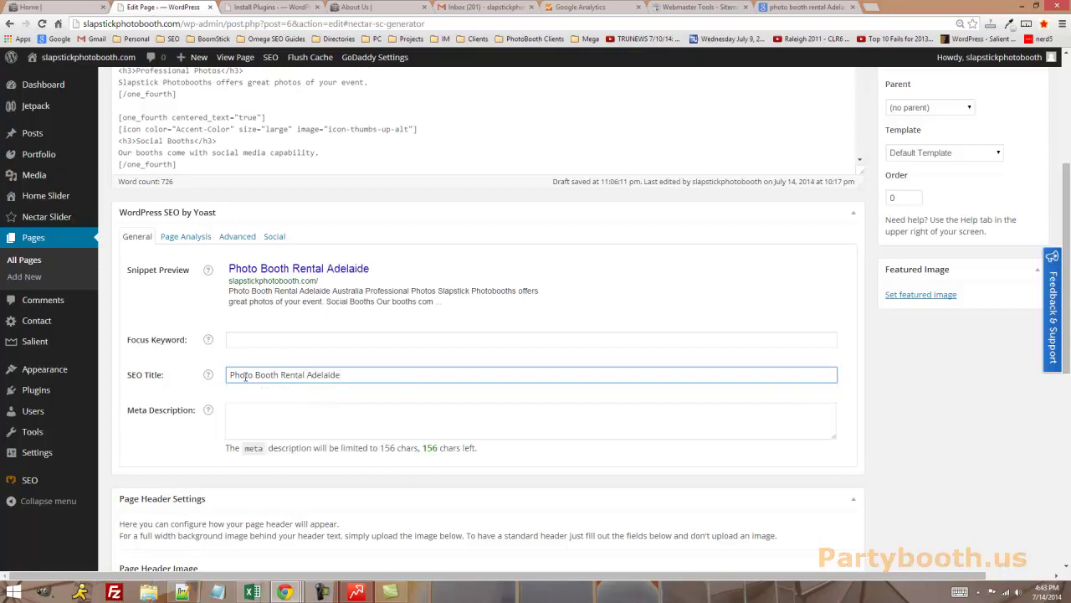
type(" Australia")
- Add the site's name in front of the SEO title, formatted as "Slapstick Photobooth - "
double_click(161, 24)
key("ctrl+c")
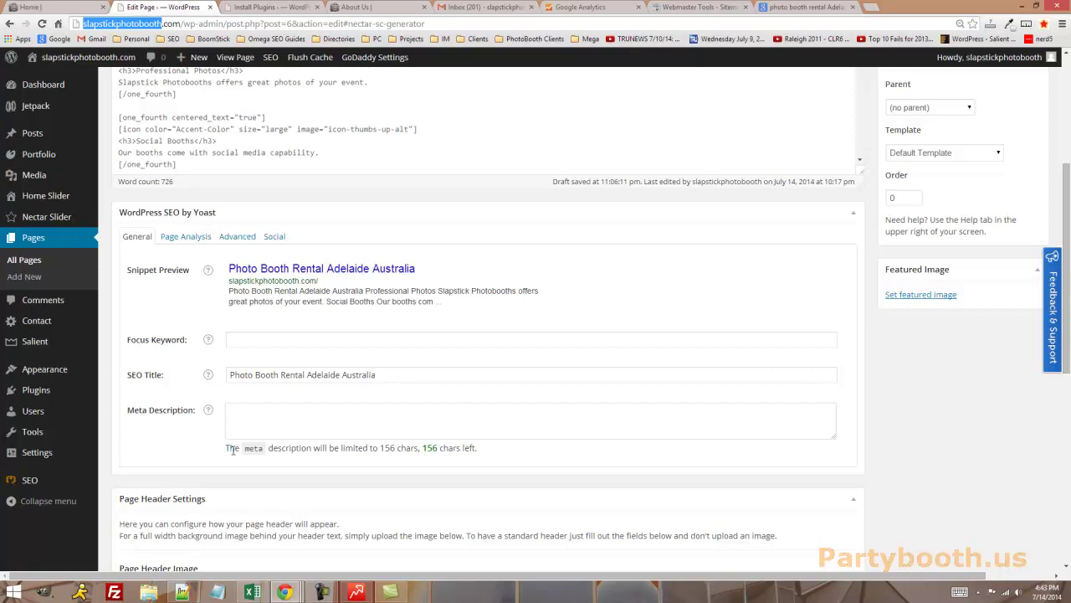
left_click(230, 374)
key("ctrl+v")
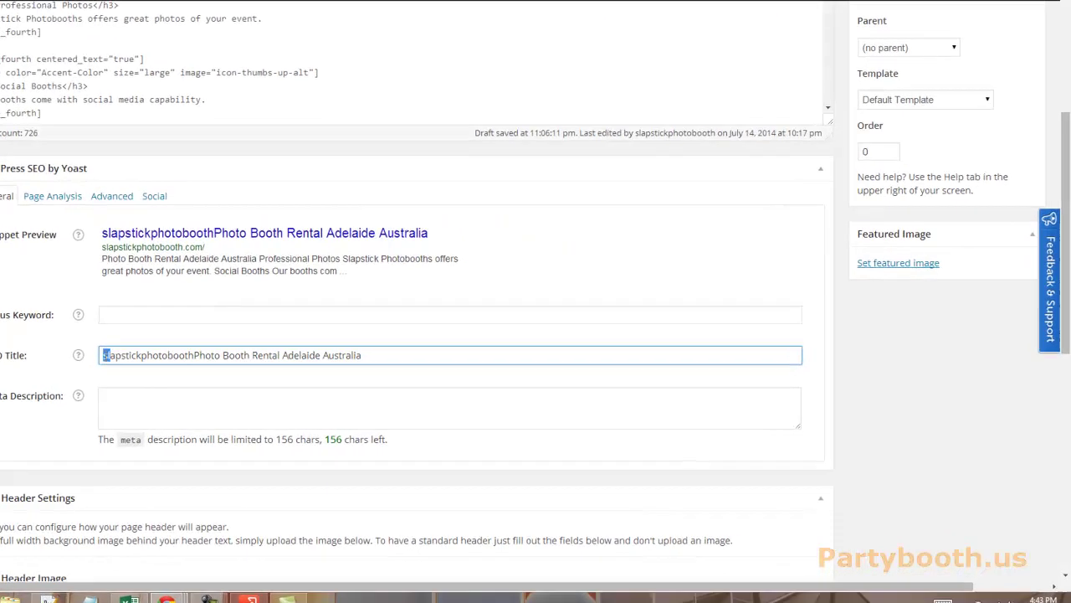
type("S")
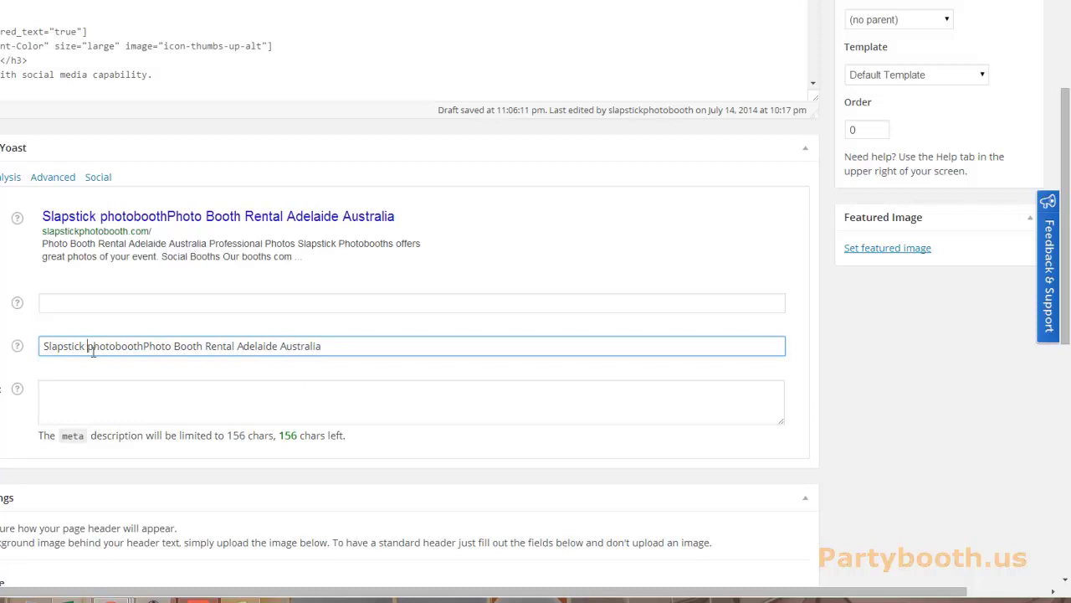
left_click_drag(87, 349, 93, 351)
type("P")
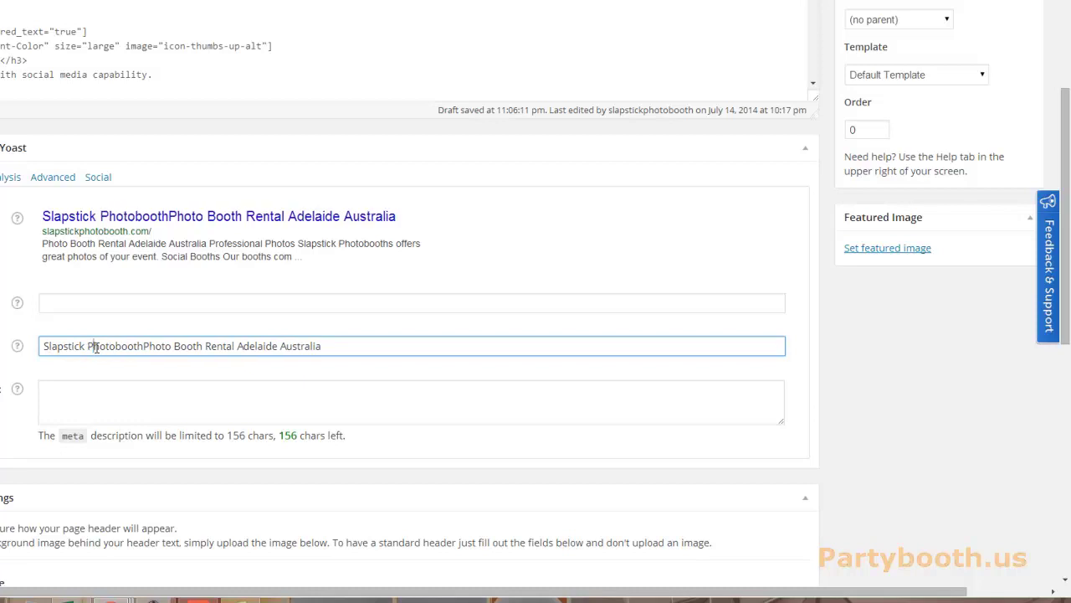
type(" -")
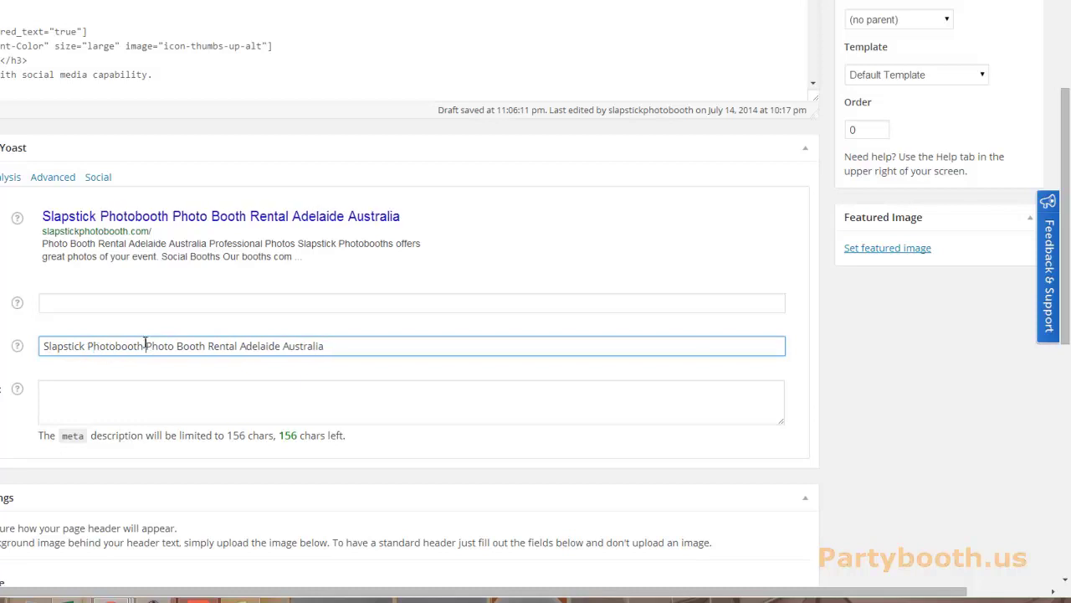
- Start the Home page's meta description with "Slapstick Photobooth is your local photo booth rental company in Adelaide, Australia."
left_click(107, 383)
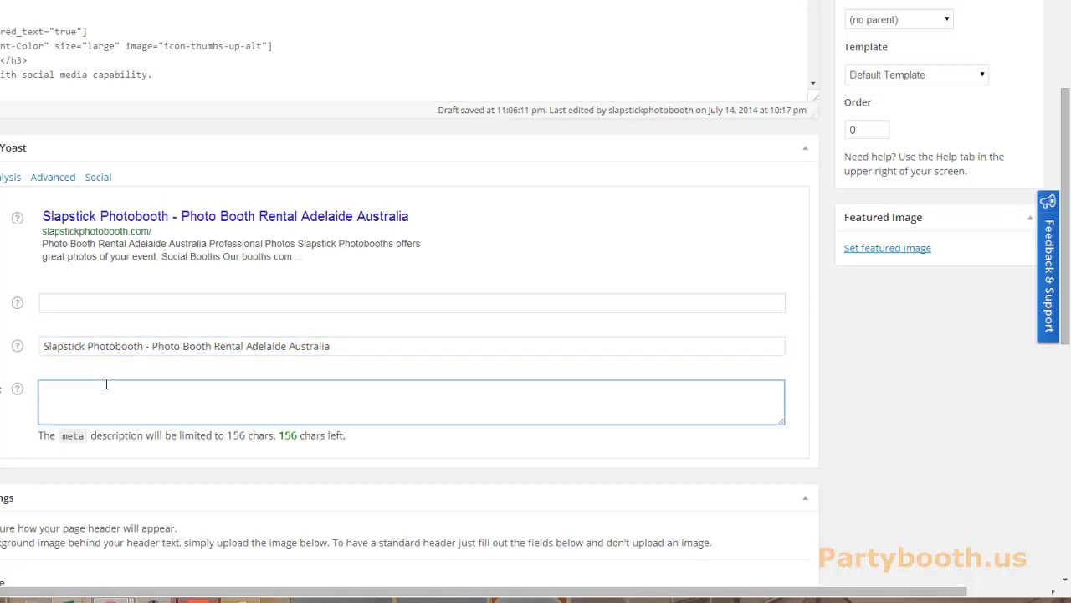
type("Slap")
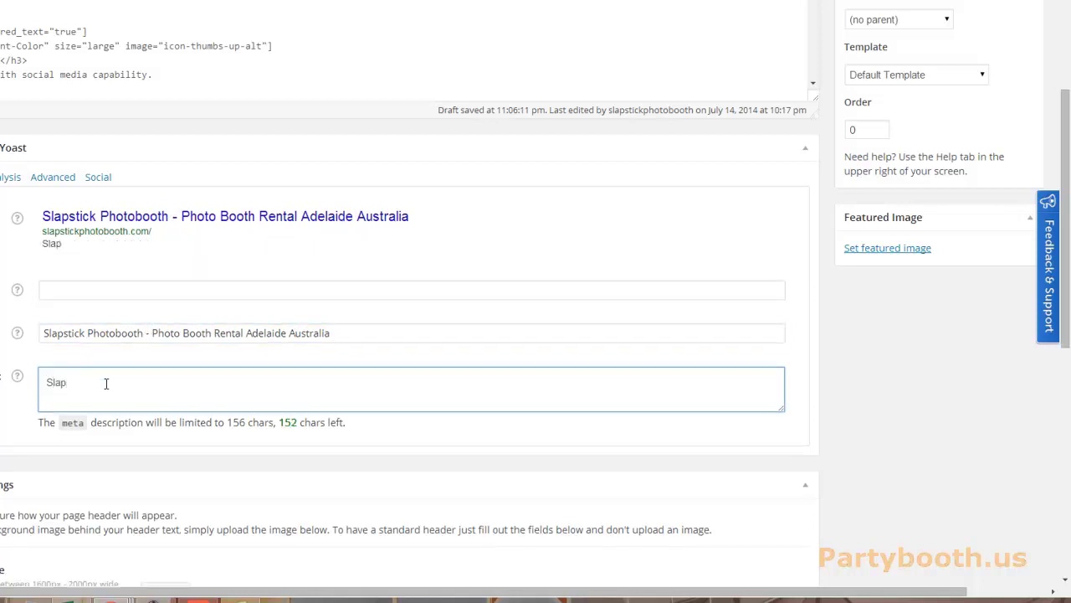
type("stick Photo")
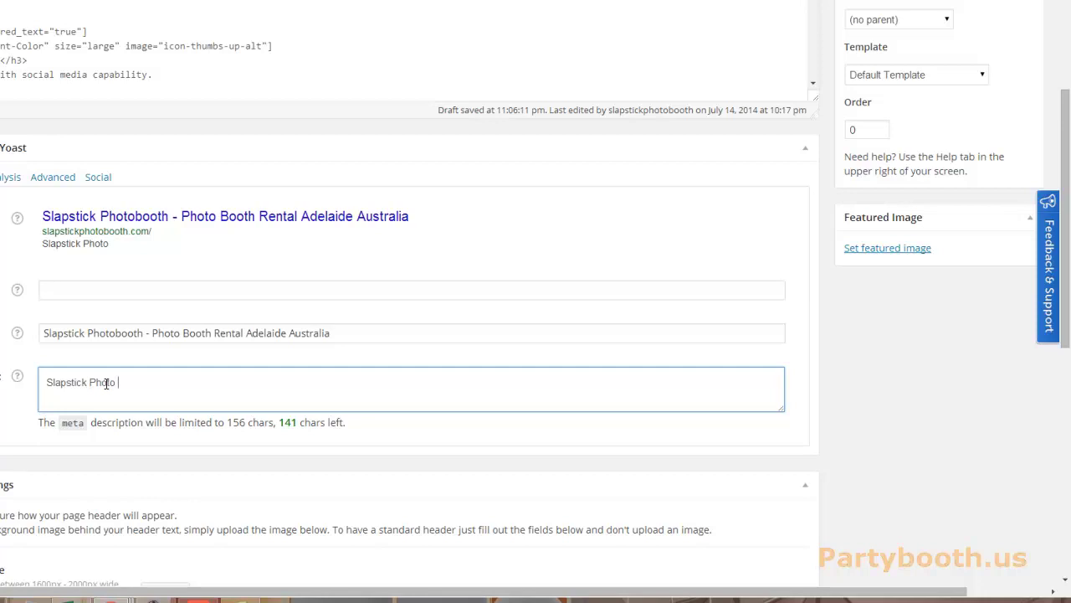
type("booth is your lo")
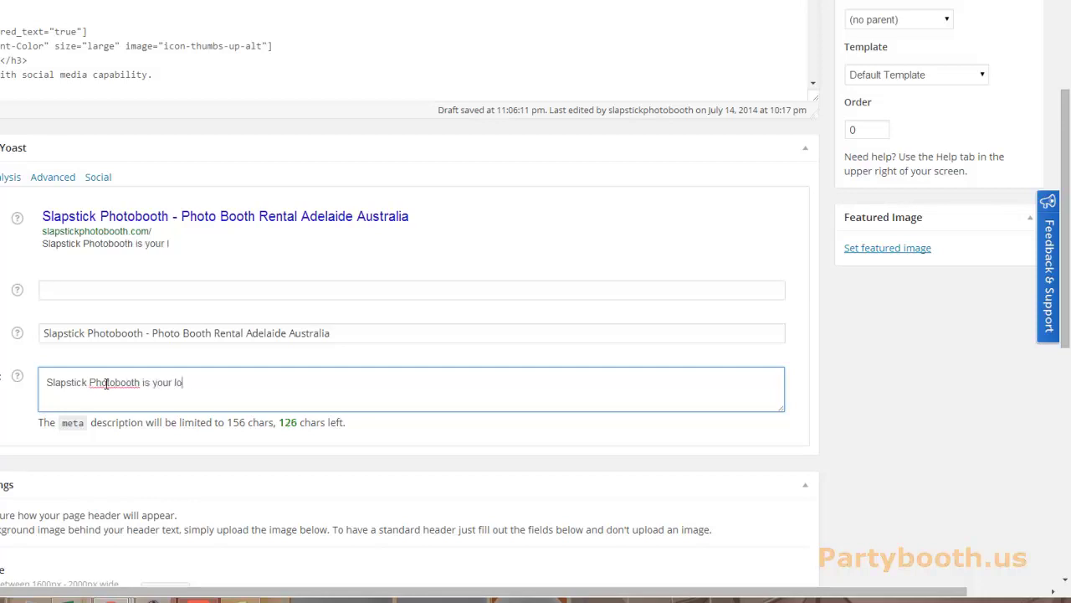
type("cal photo booth")
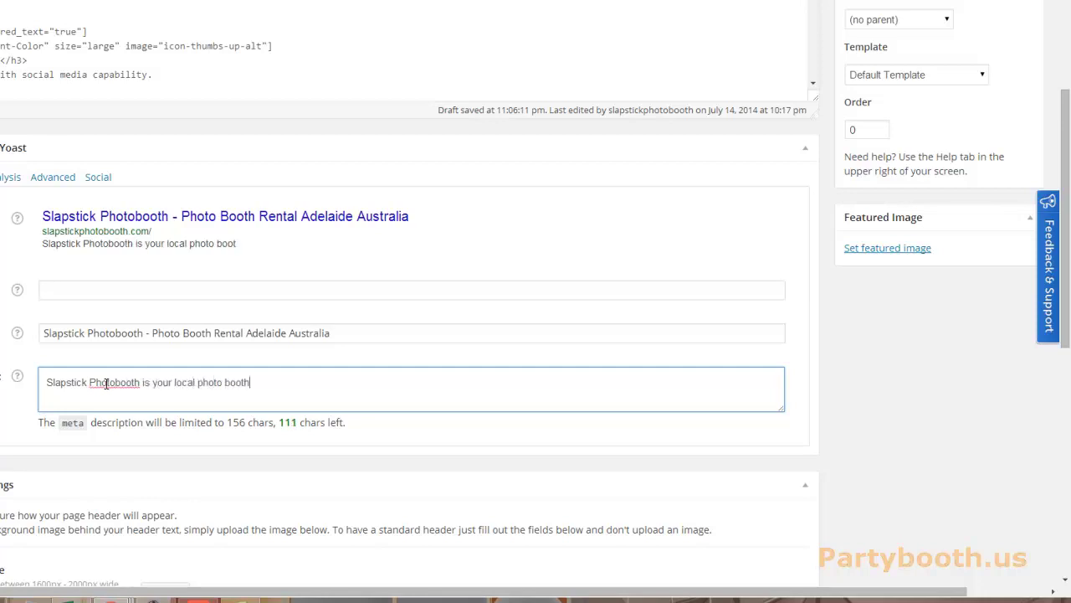
type(" rental company i")
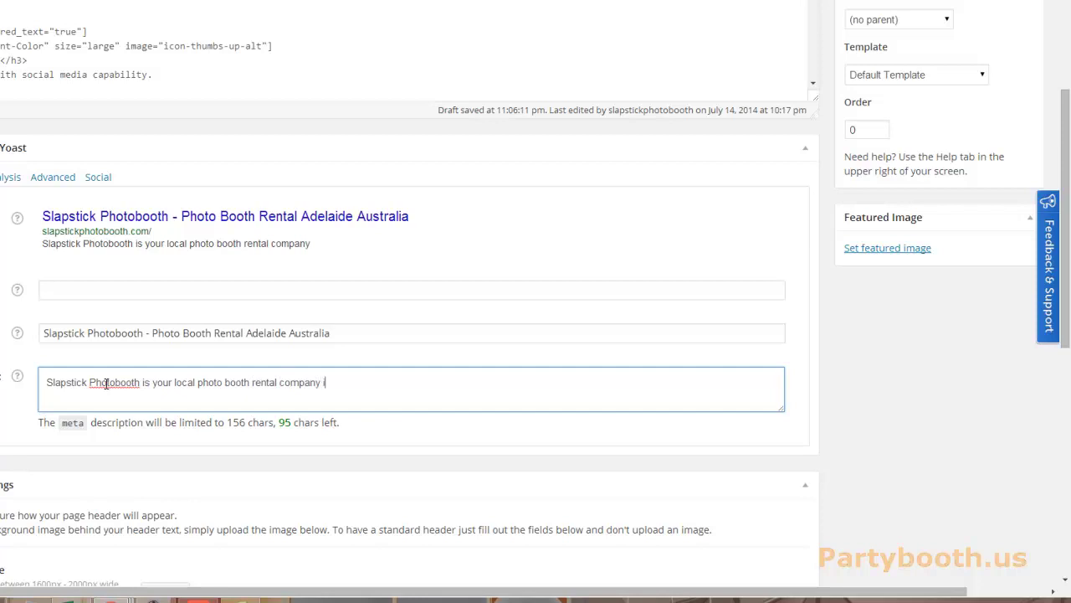
type("n Adelaide")
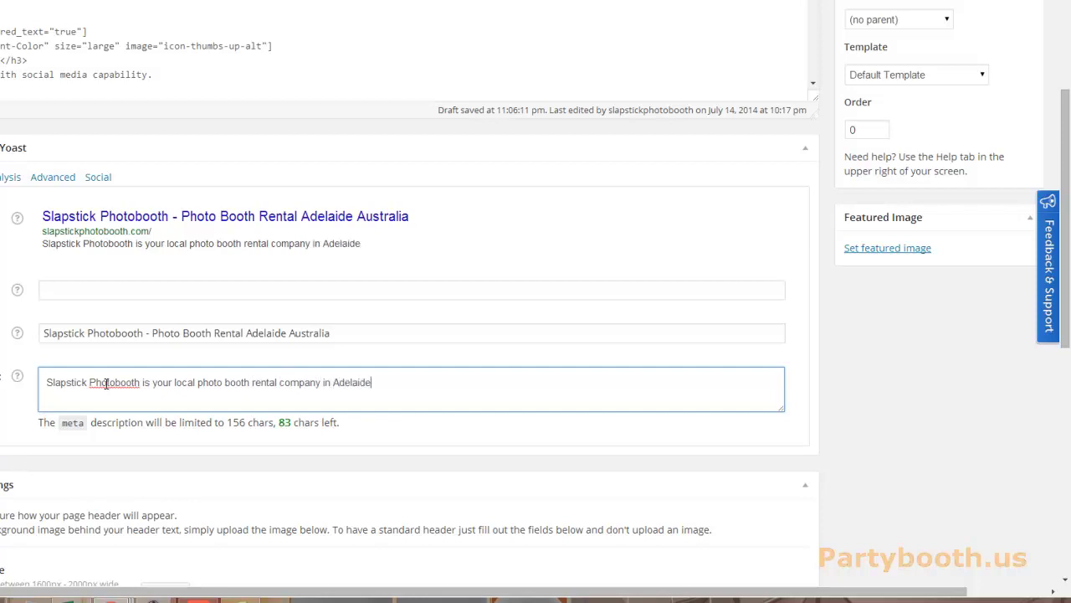
type(", Australia. ")
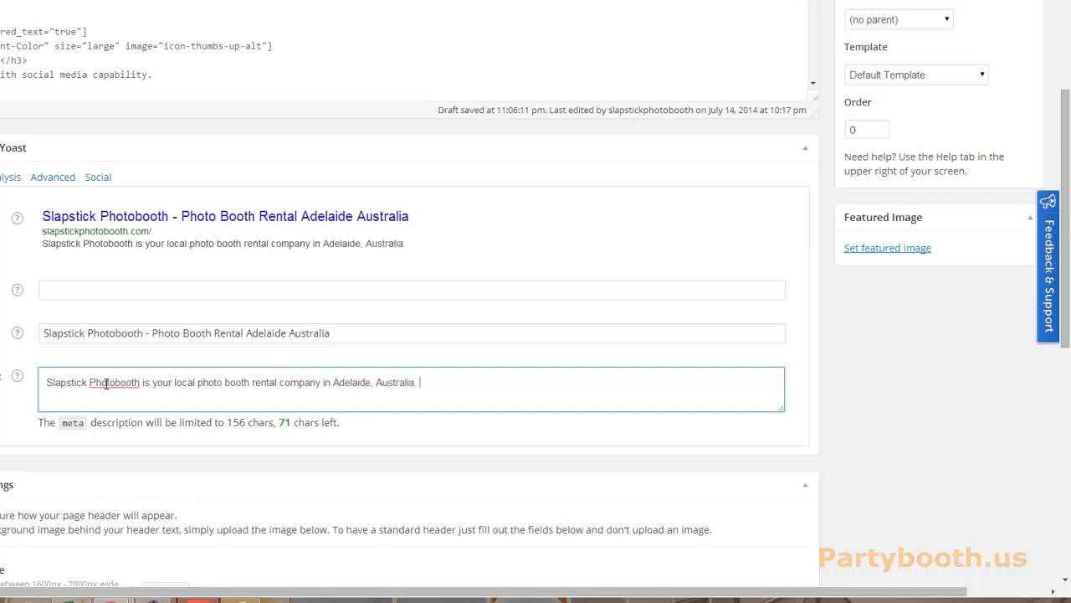
- Add the sentence "We have awesome props, customized photo strips, and great customer service." to the meta description
type("We ahve")
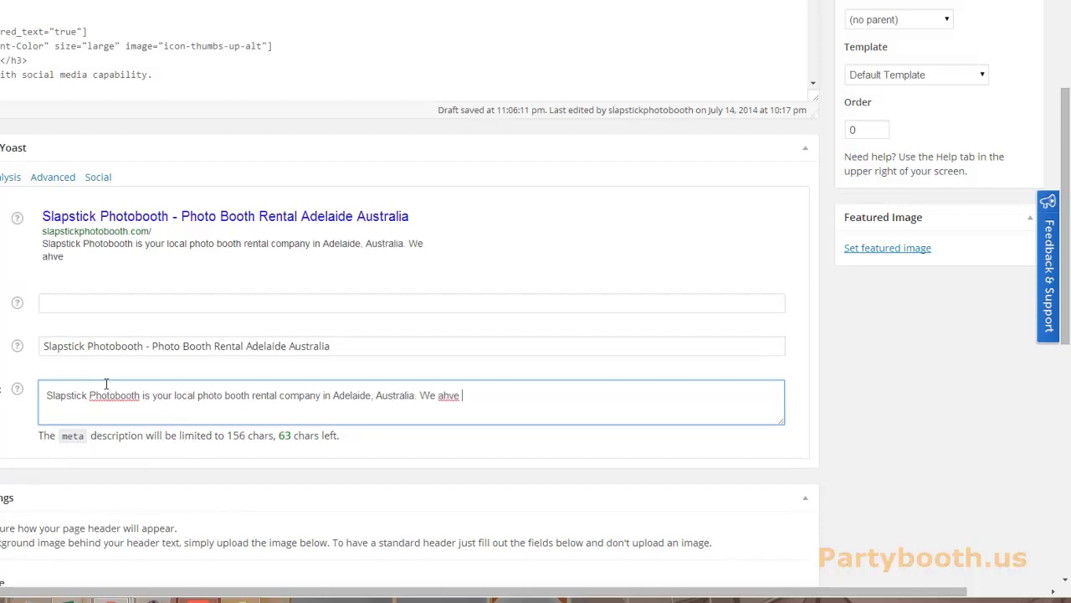
key("BackSpace")
key("BackSpace")
key("BackSpace")
key("BackSpace")
key("BackSpace")
type("have awesome props")
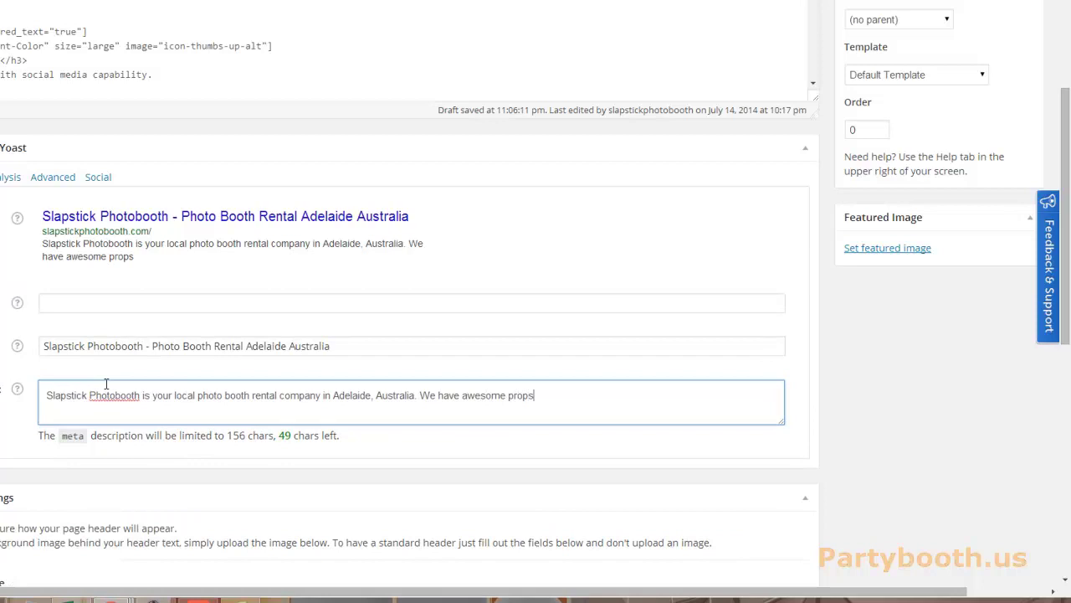
type(", customize")
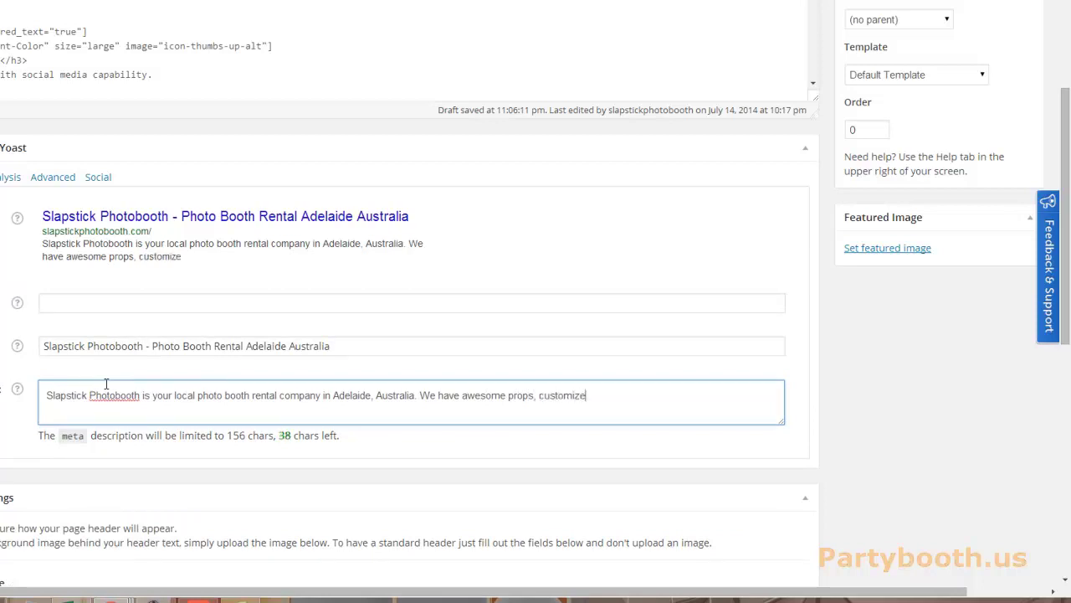
type("d photo st")
key("BackSpace")
key("BackSpace")
key("BackSpace")
type("o st")
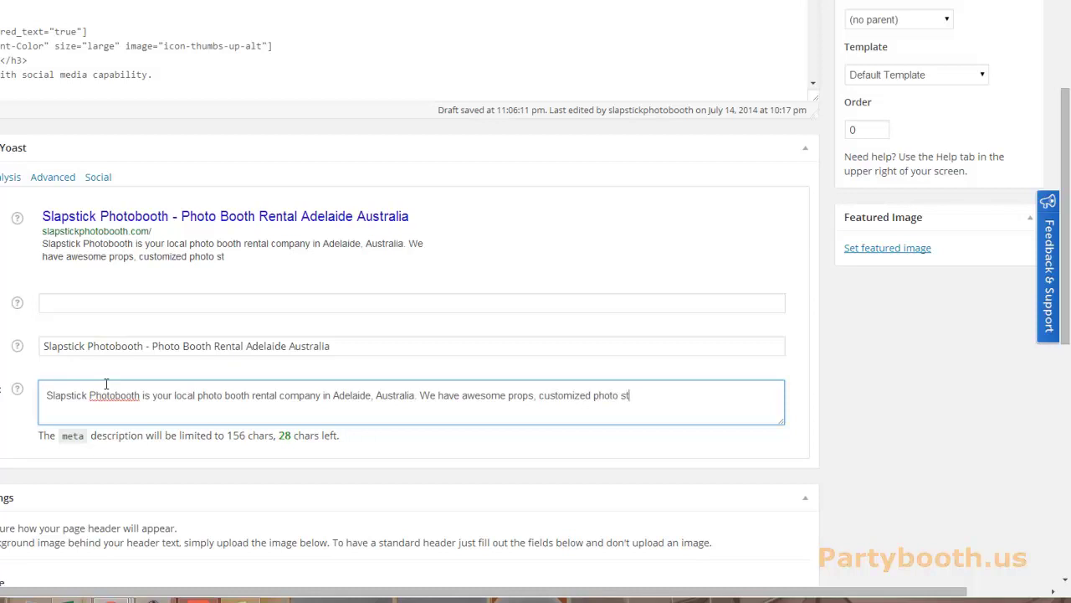
type("rips, and grea")
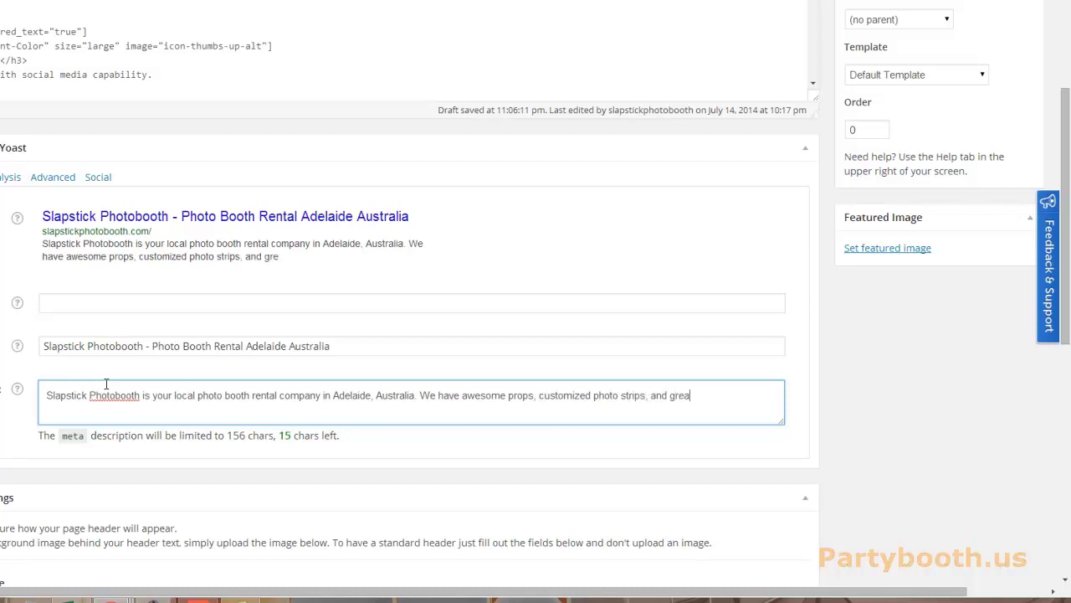
type("t cus")
key("BackSpace")
type("custome")
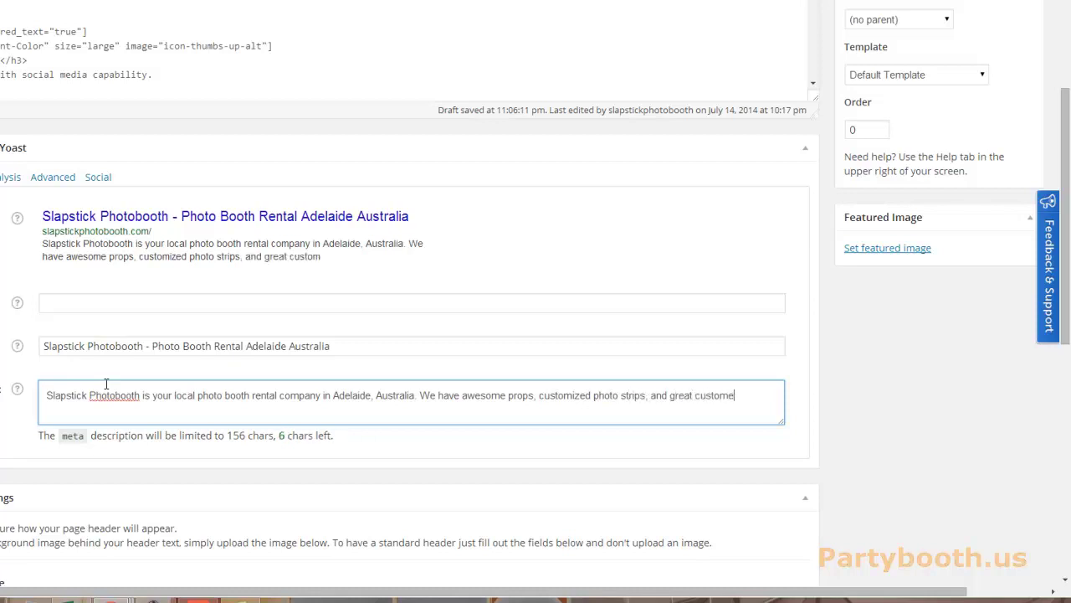
type("r service.")
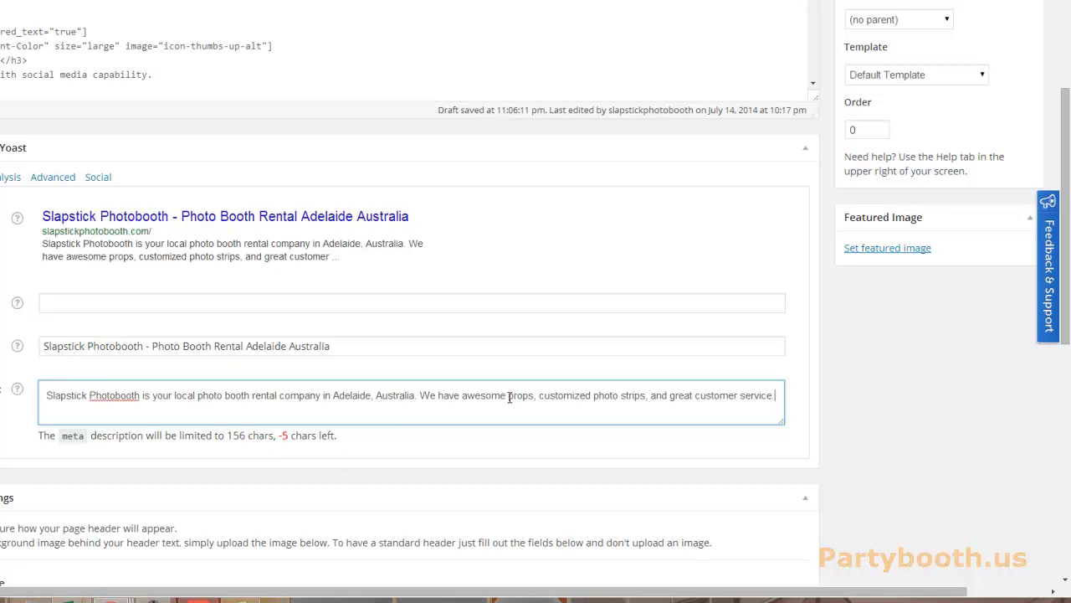
- Shorten the meta description by replacing "awesome" with "great" and "photo strips" with "photos"
left_click_drag(507, 395, 463, 395)
type("great")
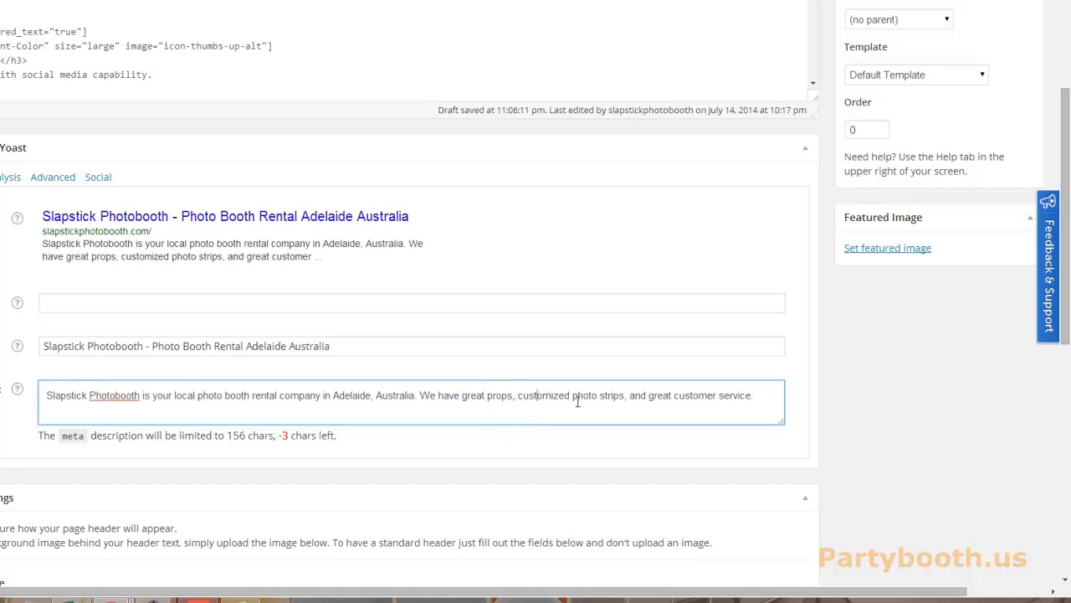
left_click_drag(598, 395, 621, 395)
type("s")
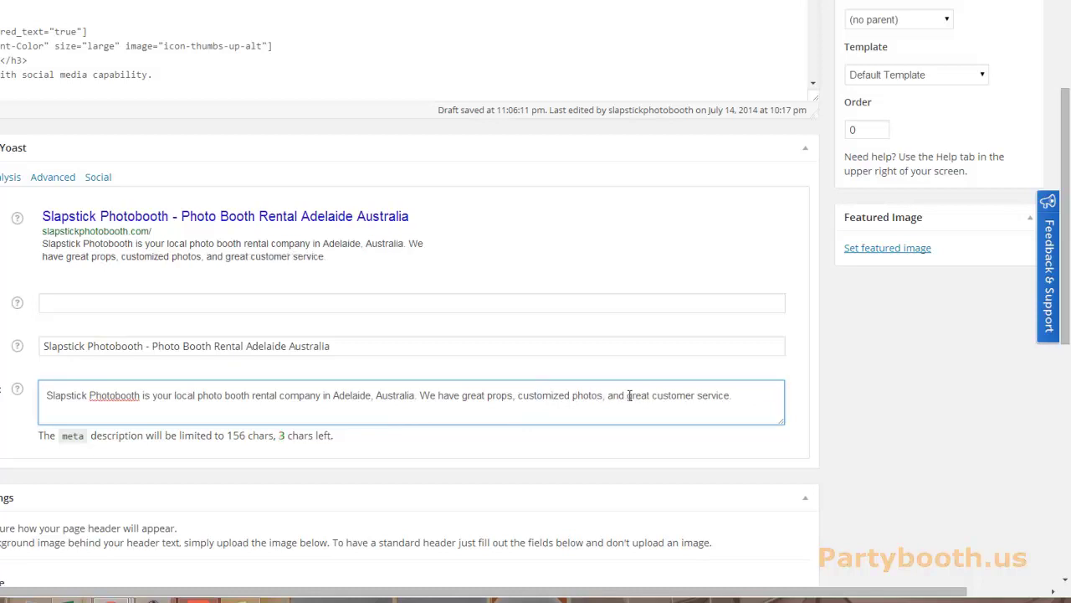
left_click(947, 373)
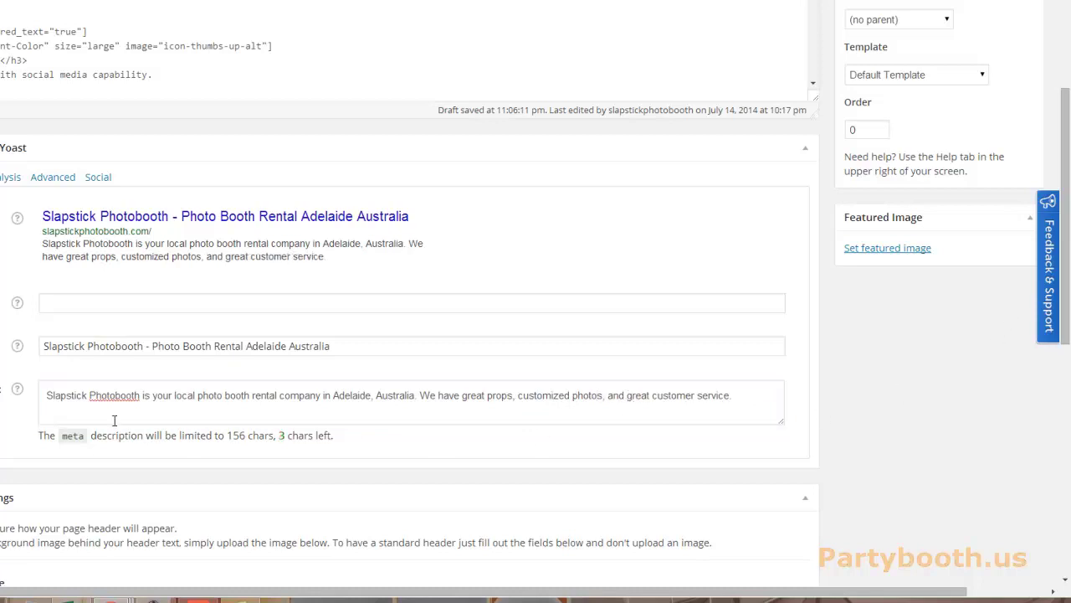
- Highlight the photo booth keyword and the Adelaide, Australia location in the meta description
left_click(46, 397)
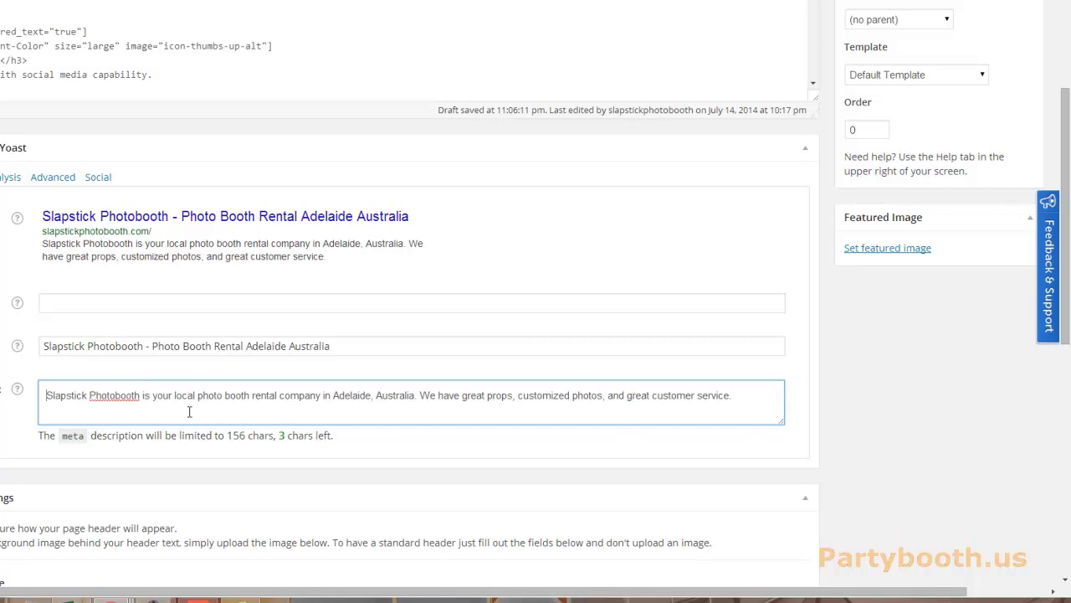
left_click_drag(198, 400, 217, 399)
left_click_drag(334, 395, 414, 399)
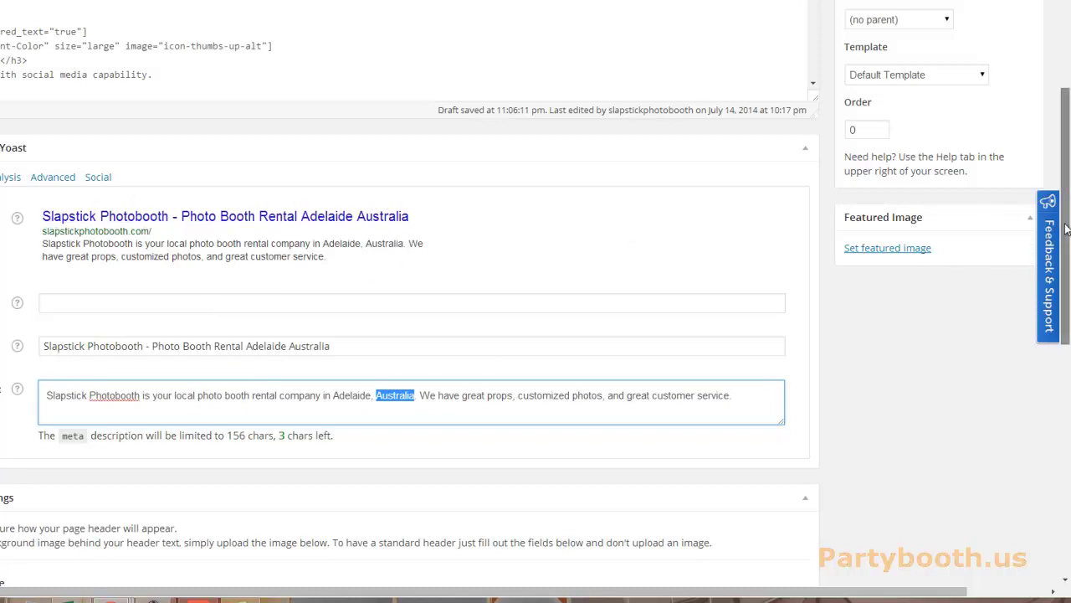
- Look at the "Photo Booth Rental Adelaide Australia" heading on the live Home page
scroll(1067, 228, "up", 3)
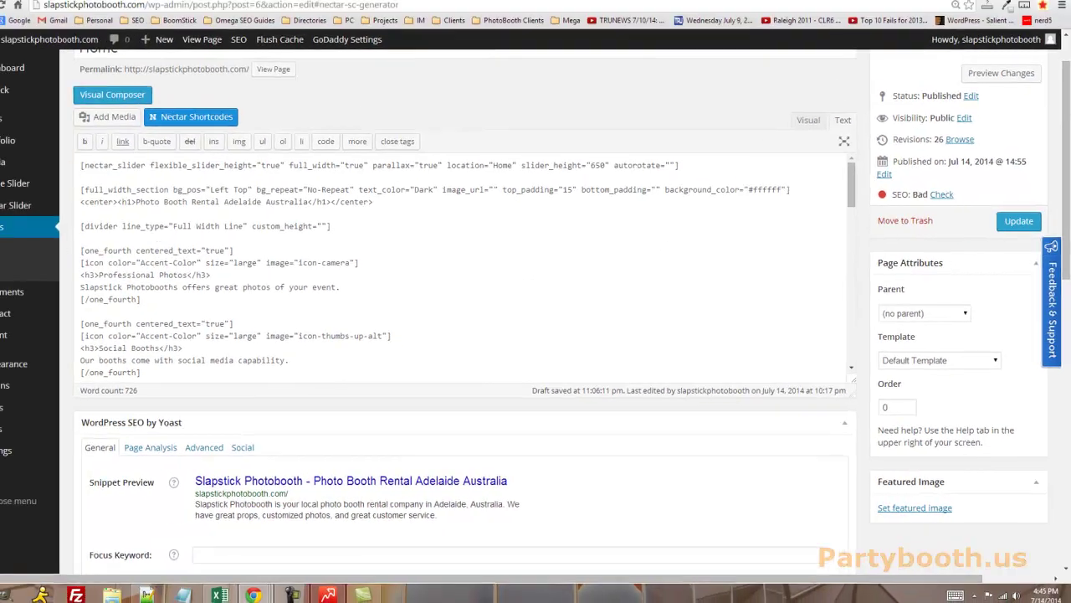
left_click(36, 7)
scroll(395, 186, "down", 5)
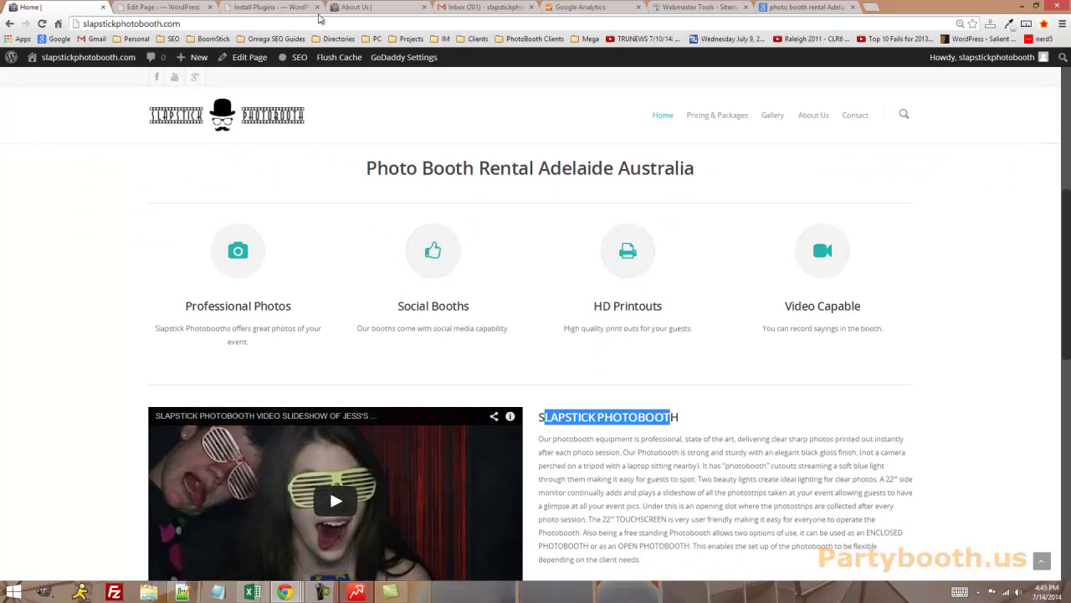
- Return to the Home page editor and insert a blank line before the centered h1 heading code
left_click(163, 7)
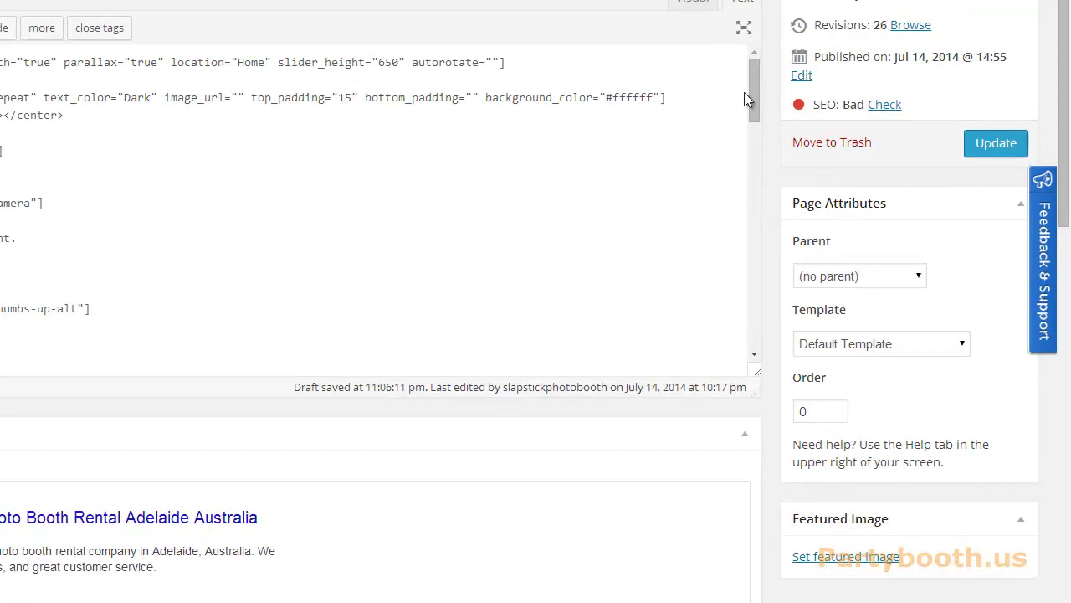
mouse_move(744, 94)
left_mouse_down()
mouse_move(746, 200)
mouse_move(763, 140)
mouse_move(755, 81)
left_mouse_up()
key("Return")
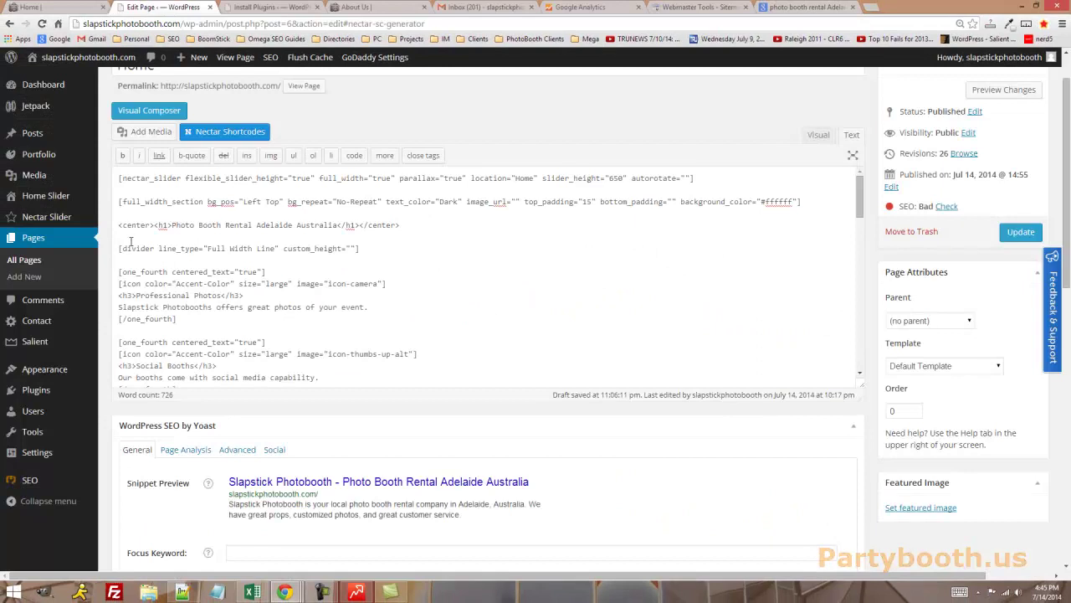
- Highlight the opening and closing h1 tags around "Photo Booth Rental Adelaide Australia" in the page code
mouse_move(154, 225)
left_mouse_down()
mouse_move(122, 224)
mouse_move(161, 226)
left_mouse_up()
left_click(164, 228)
left_click_drag(409, 227, 360, 226)
left_click(296, 224)
left_click_drag(156, 224, 172, 225)
left_click_drag(338, 224, 358, 225)
- Switch to the live Home page and highlight the rendered "Photo Booth Rental Adelaide Australia" heading
left_click(38, 7)
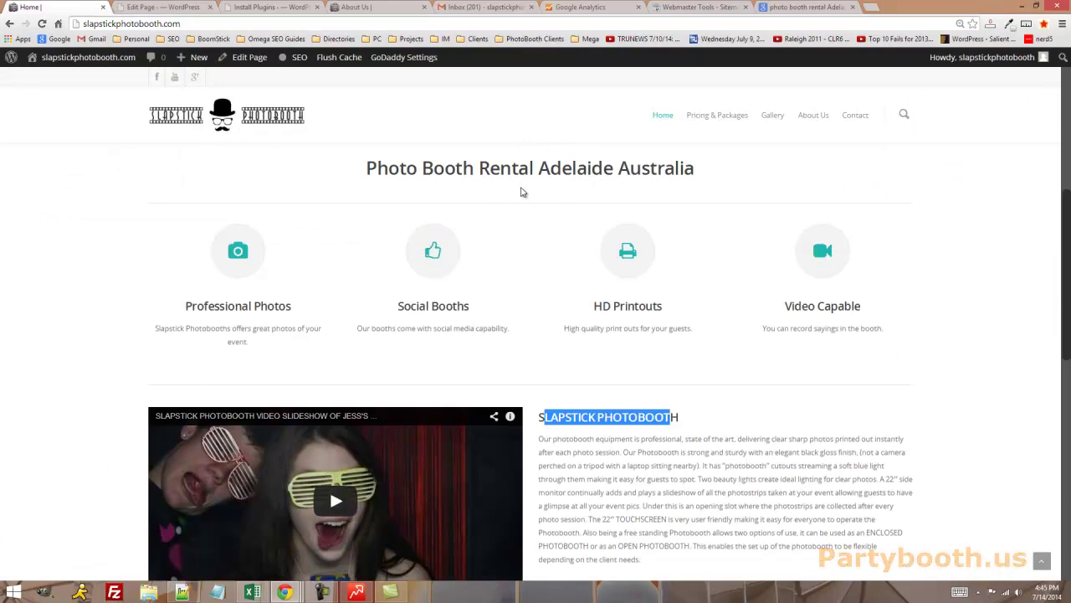
scroll(510, 184, "up", 1)
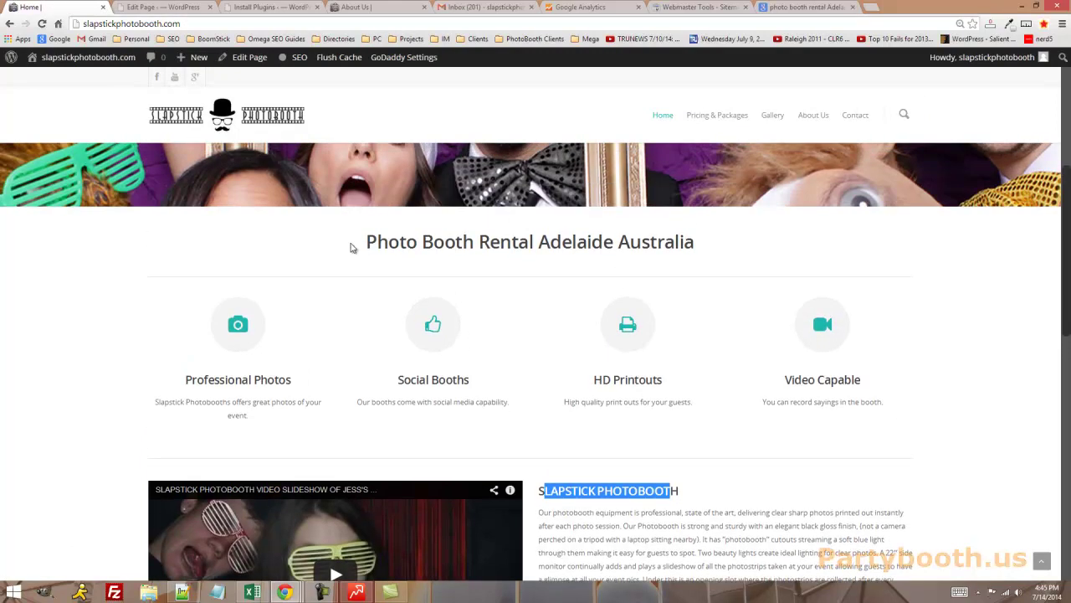
left_click_drag(365, 244, 694, 243)
left_click(427, 231)
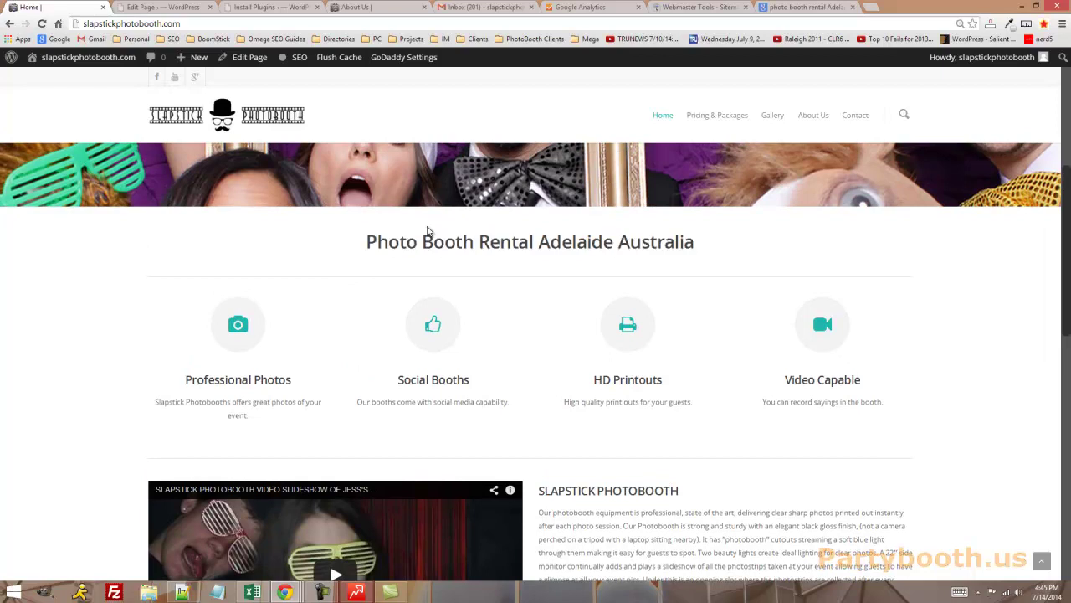
- Go back to the page editor and examine the opening h1 tag in the heading code
left_click(168, 7)
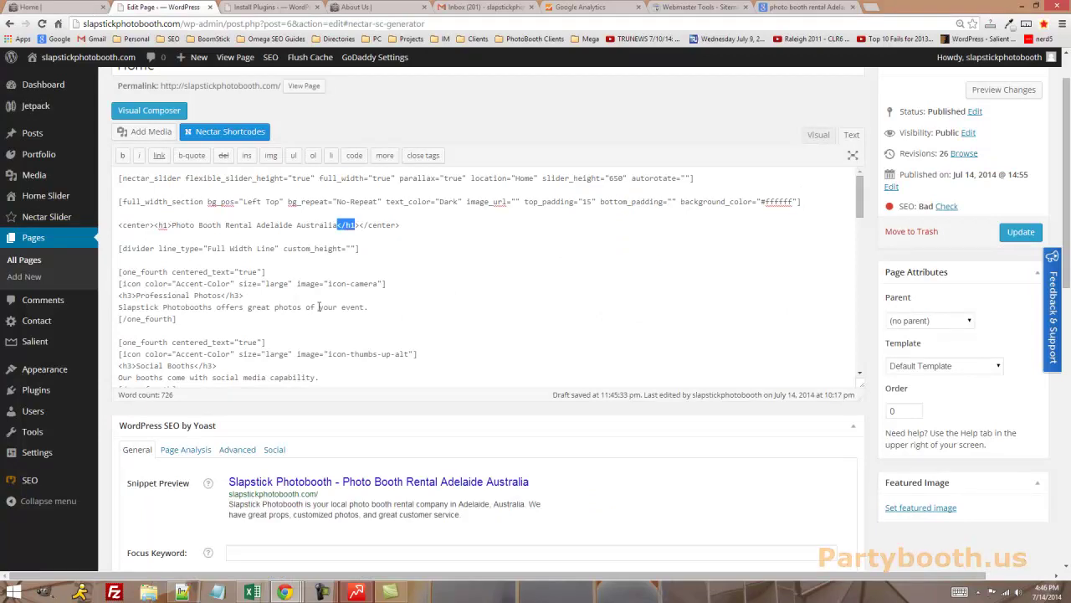
left_click(431, 224)
left_click_drag(156, 225, 172, 224)
left_click(159, 224)
double_click(163, 224)
mouse_move(150, 224)
left_mouse_down()
mouse_move(182, 222)
mouse_move(161, 224)
left_mouse_up()
- Inspect the default file name of the live Home page's purple photo strip image in the save dialog without saving
key("ctrl+1")
scroll(432, 379, "down", 5)
scroll(433, 379, "down", 3)
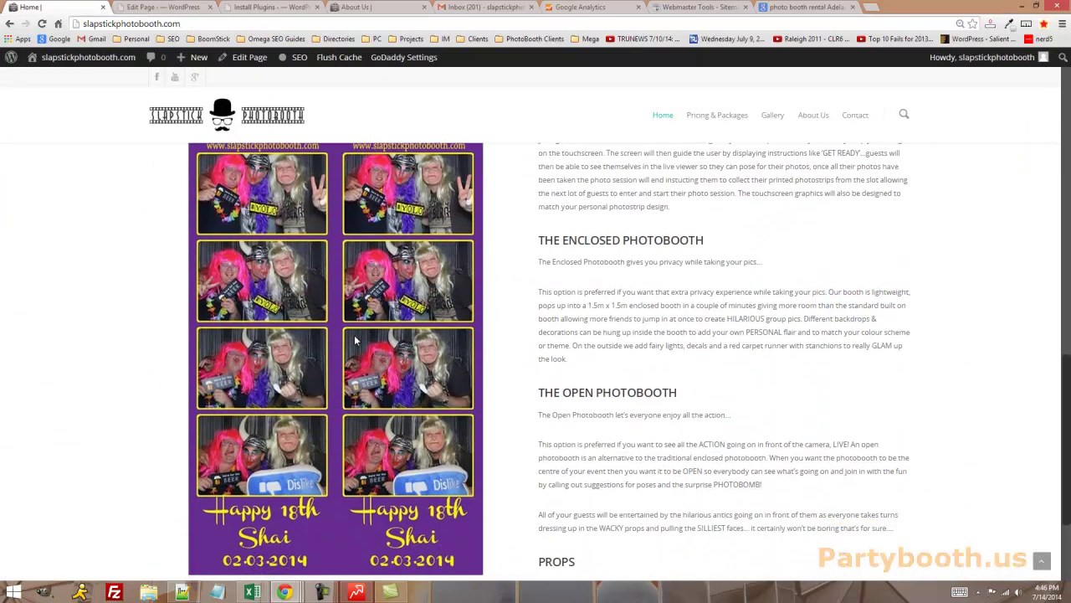
right_click(332, 322)
left_click(338, 333)
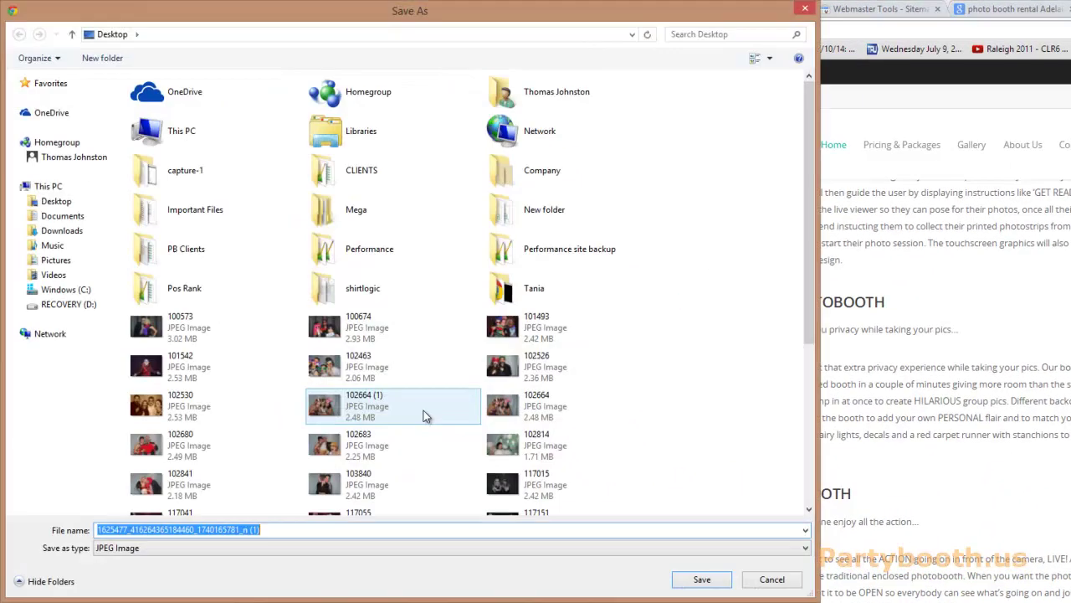
left_click(285, 529)
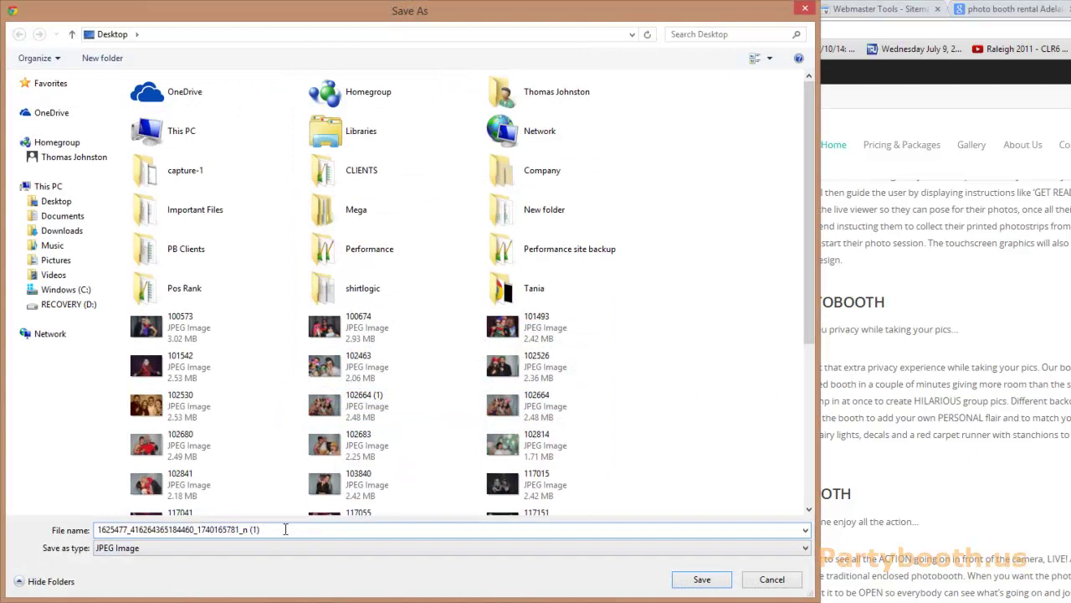
left_click(94, 529, "shift")
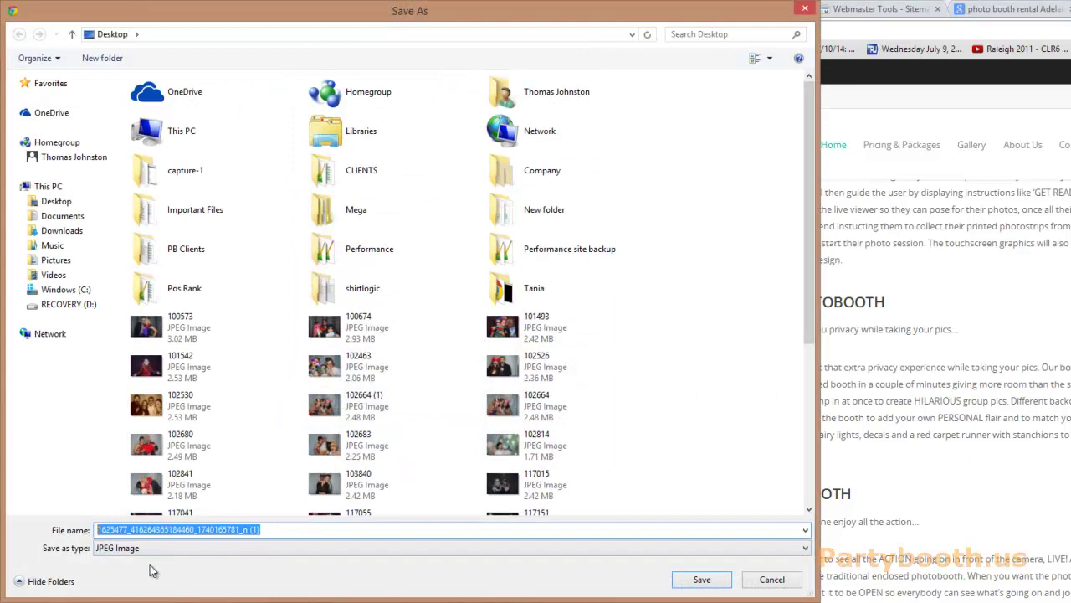
left_click(772, 579)
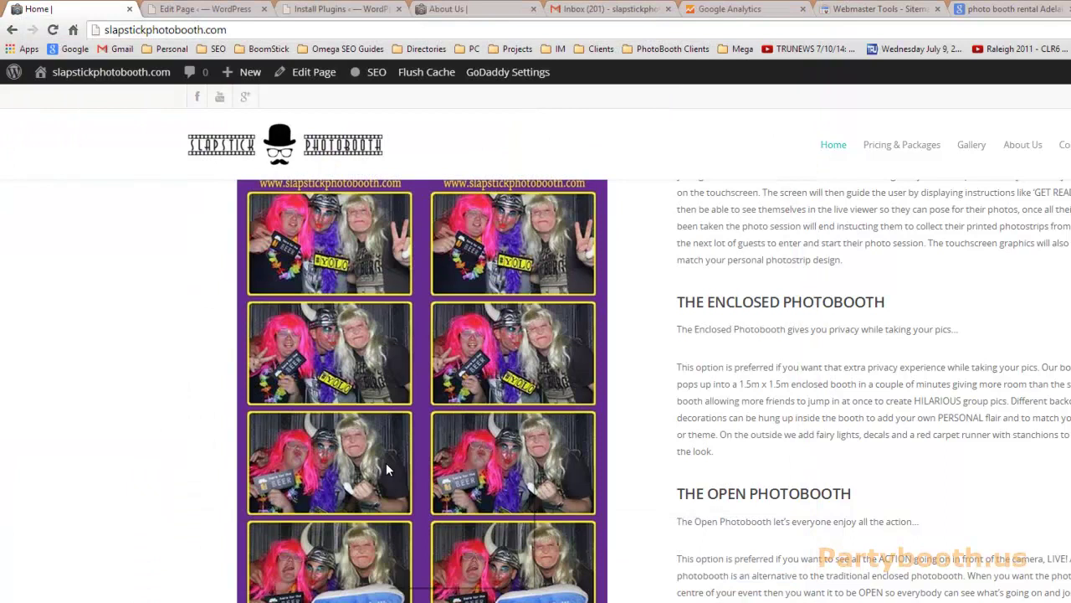
- Save the live Home page's purple photo strip image to the desktop as photo-booth-rental-australia.jpg, replacing the existing file
right_click(385, 462)
left_click(398, 474)
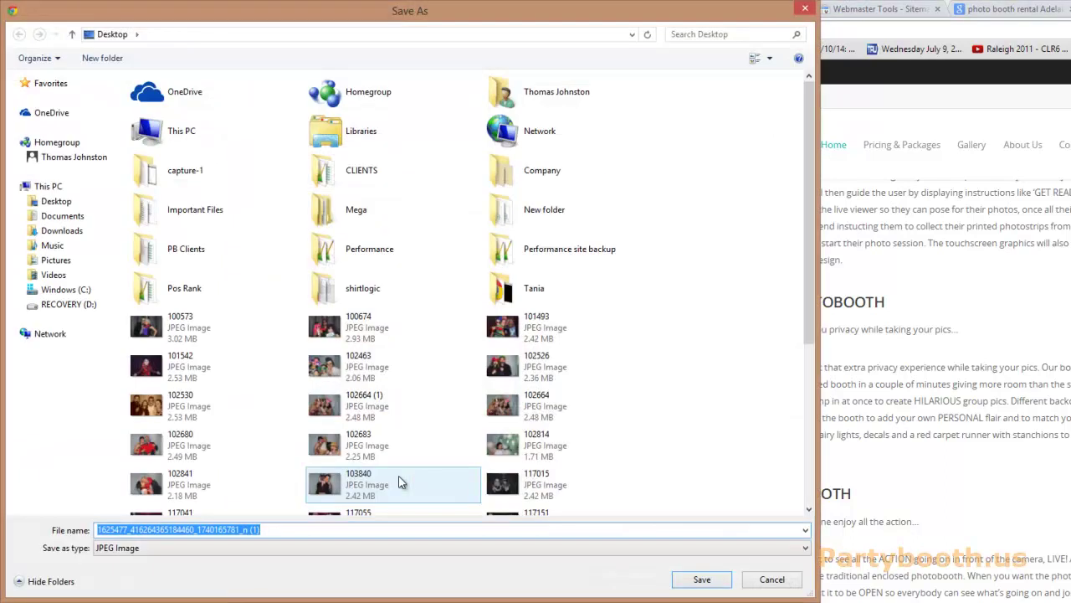
type("photo-")
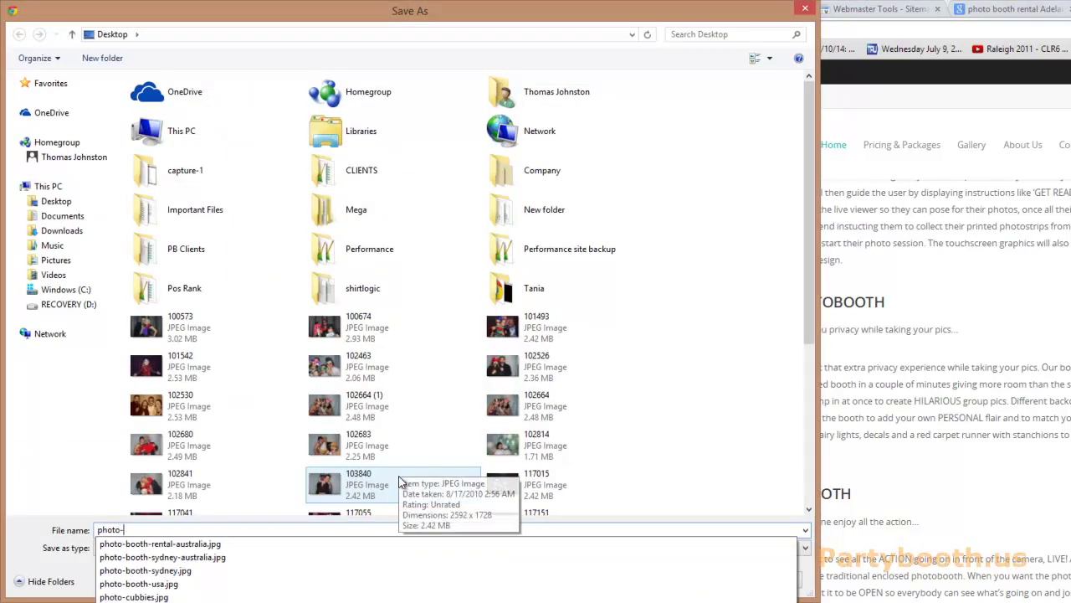
type("boophoto-booth-rental")
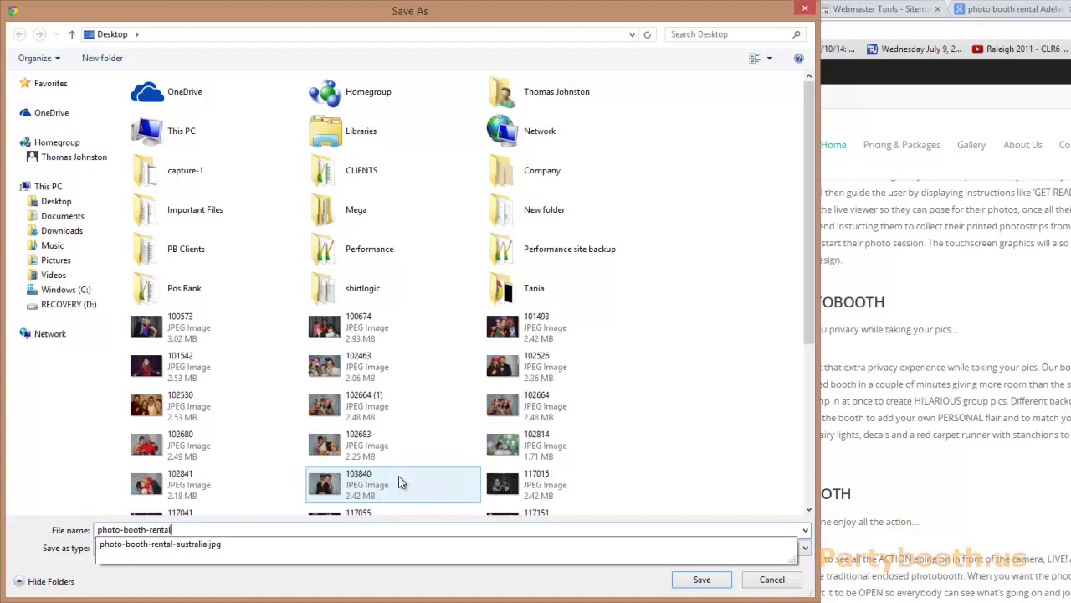
type("-australia")
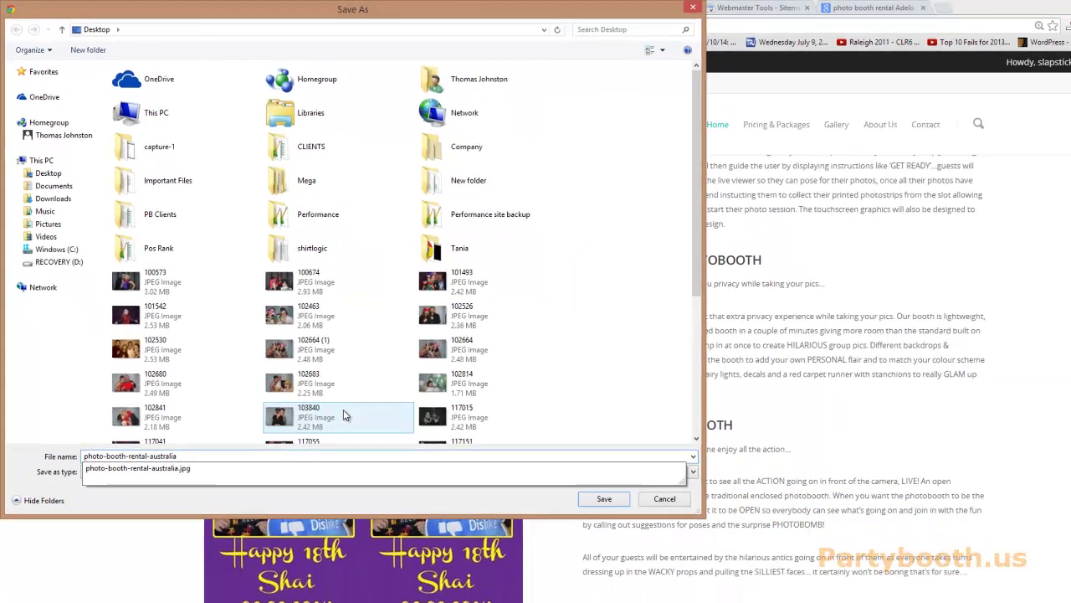
key("Down")
key("Return")
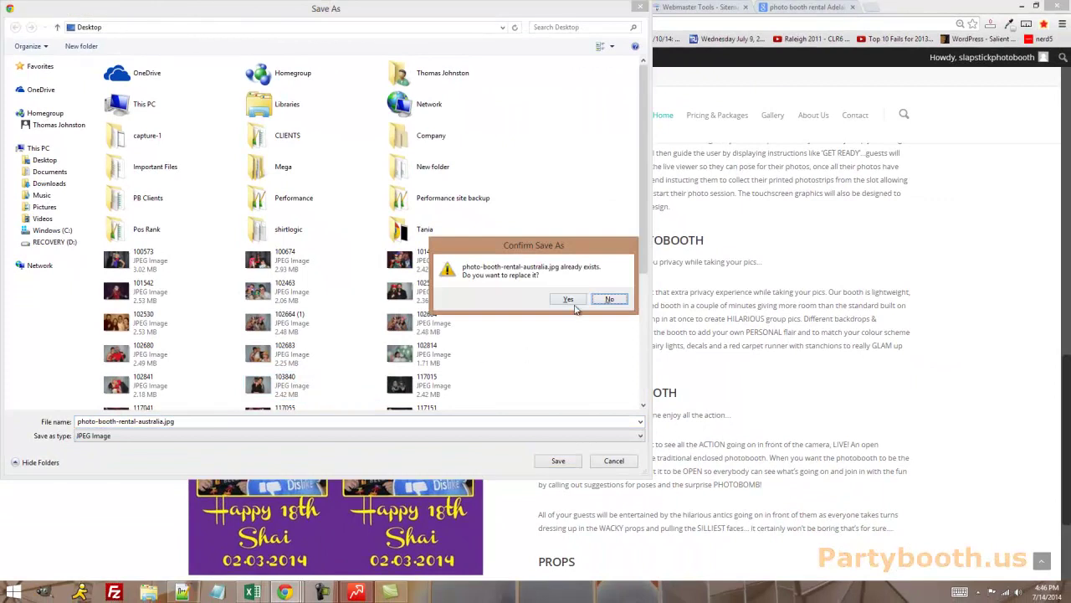
left_click(571, 302)
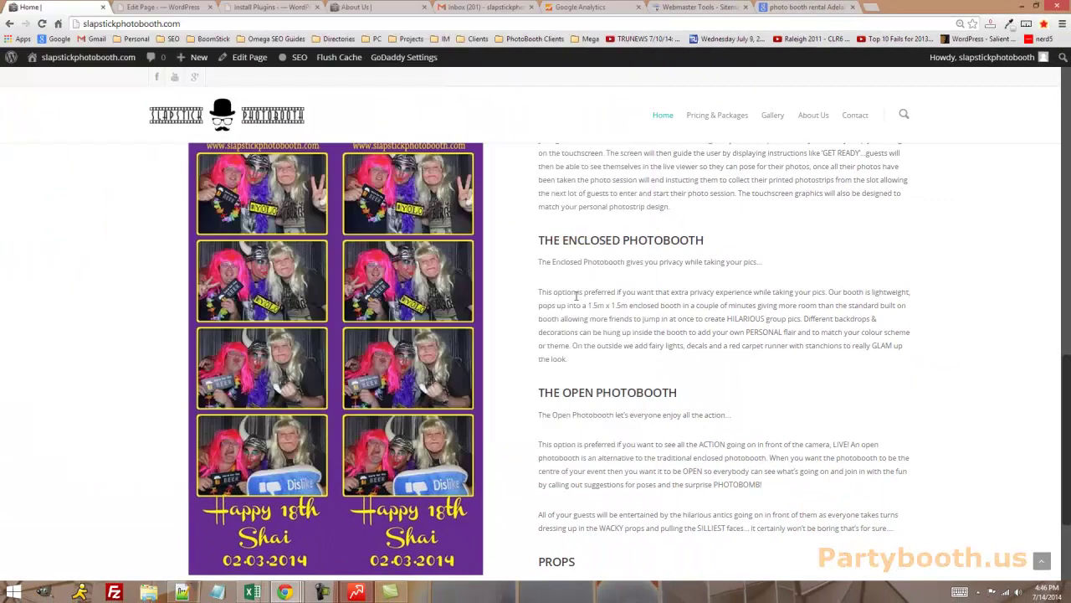
right_click(313, 316)
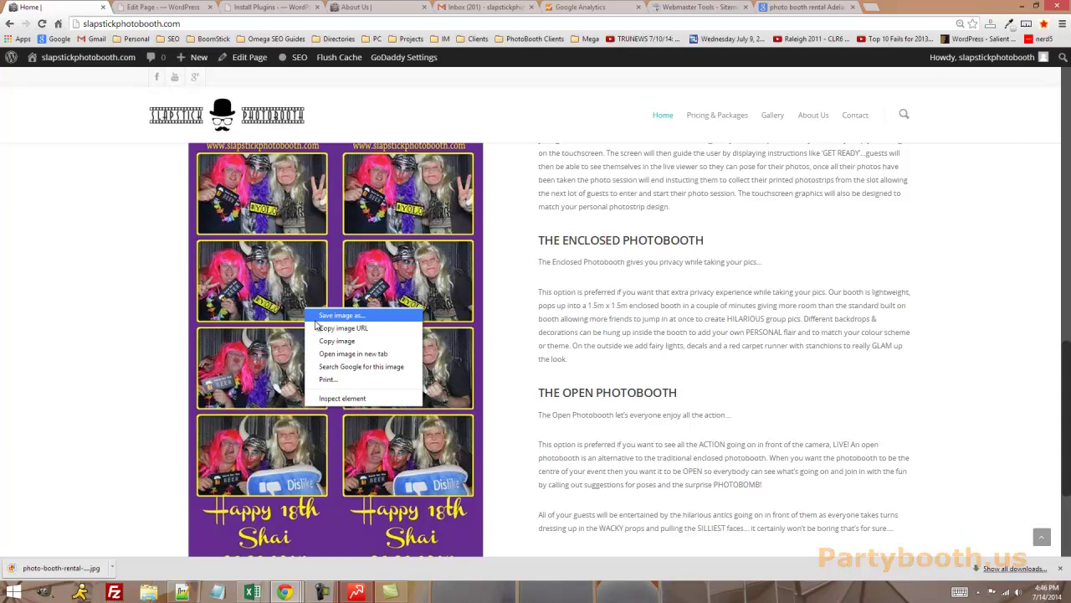
left_click(112, 302)
- Go back to the page editor and delete the photo strip's img tag below the video embed in the code
left_click(159, 6)
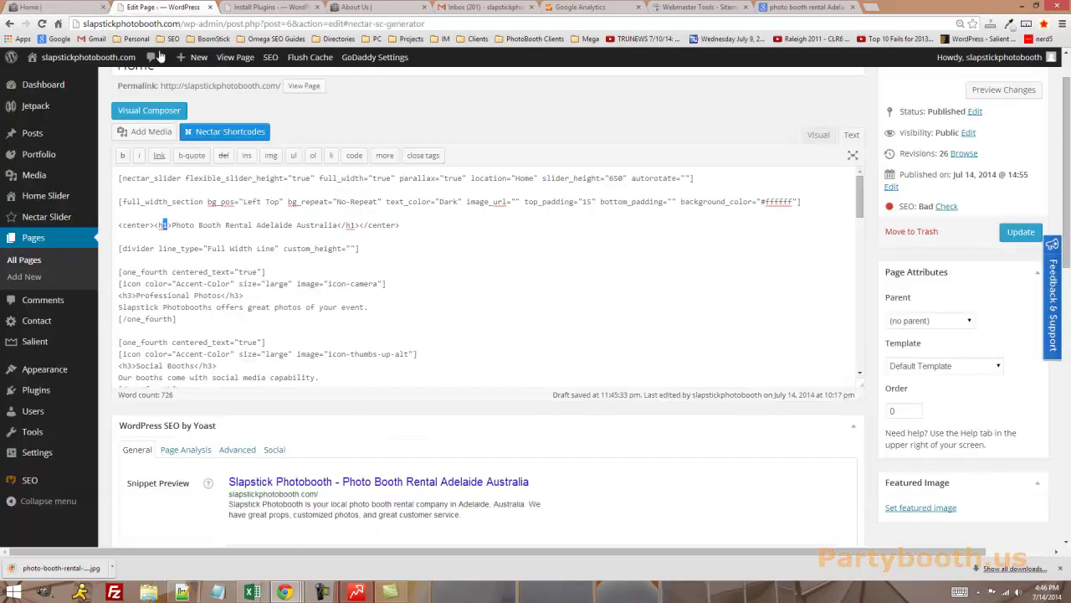
left_click_drag(862, 192, 859, 256)
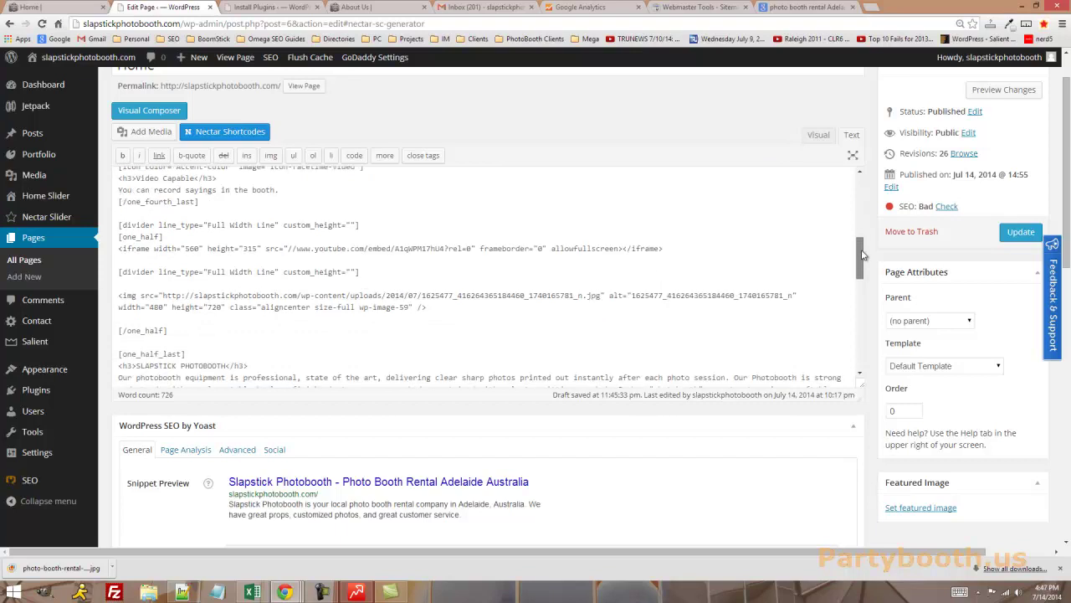
left_click_drag(117, 295, 464, 307)
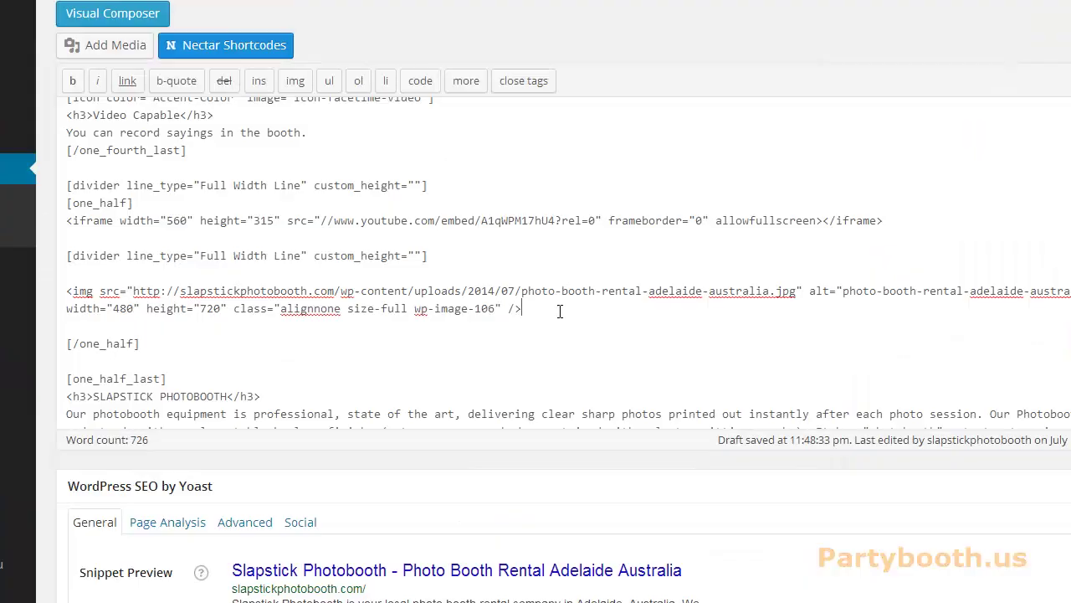
left_click_drag(522, 310, 56, 292)
key("BackSpace")
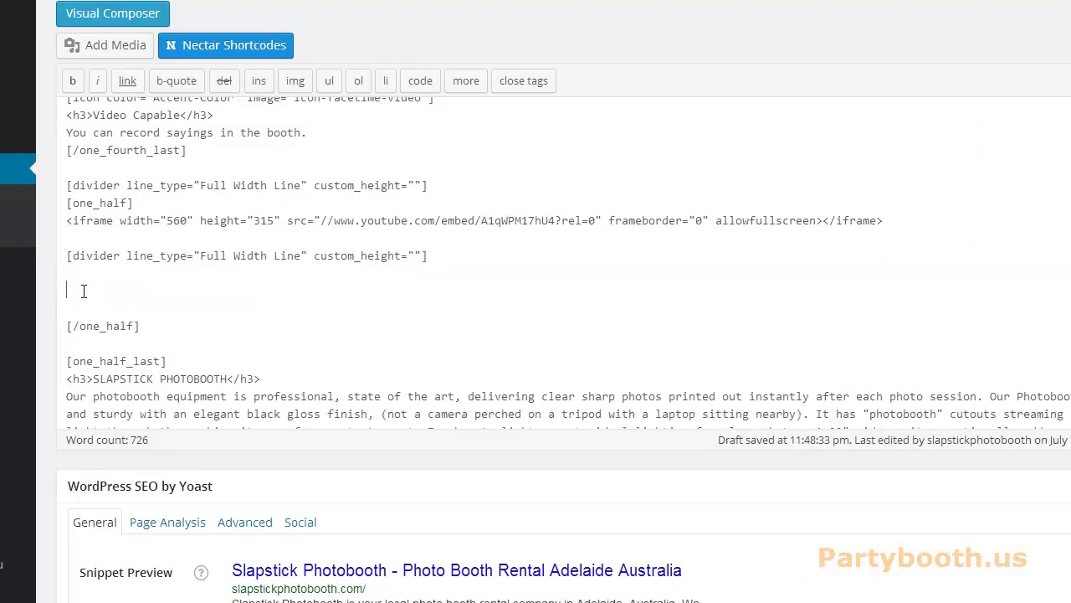
- Select the first photo strip in the media library and upload the photo-booth-rental-adelaide-australia image from the desktop
left_click(112, 47)
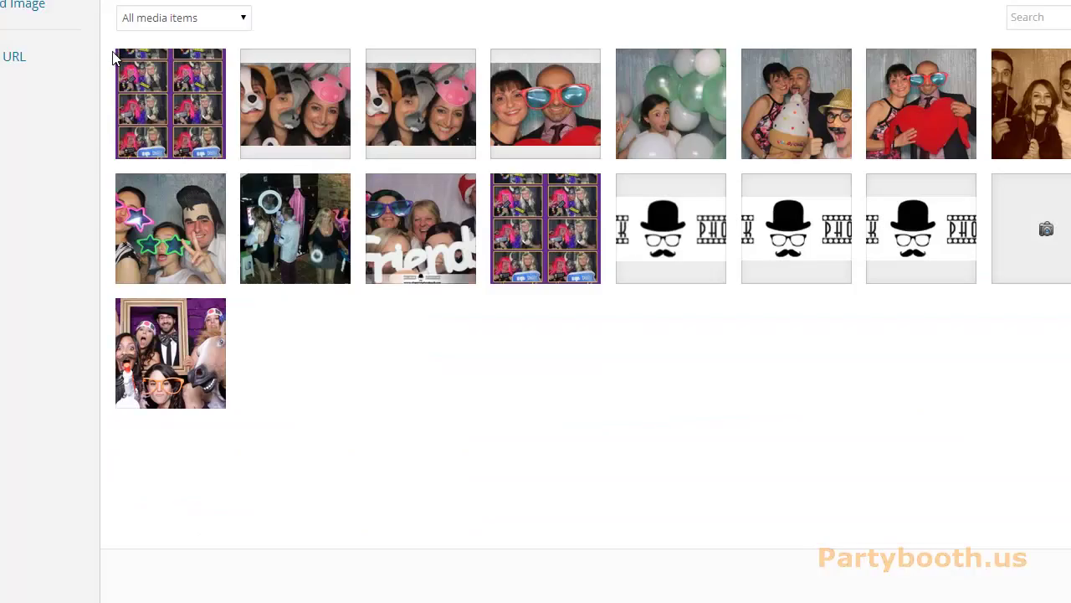
left_click(162, 97)
left_click(180, 0)
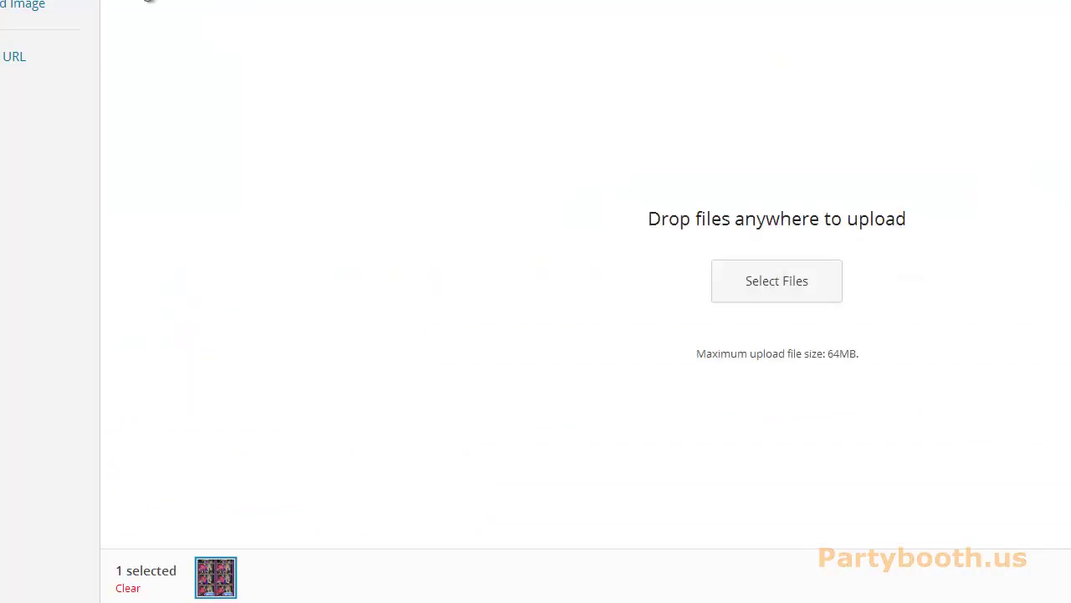
double_click(795, 287)
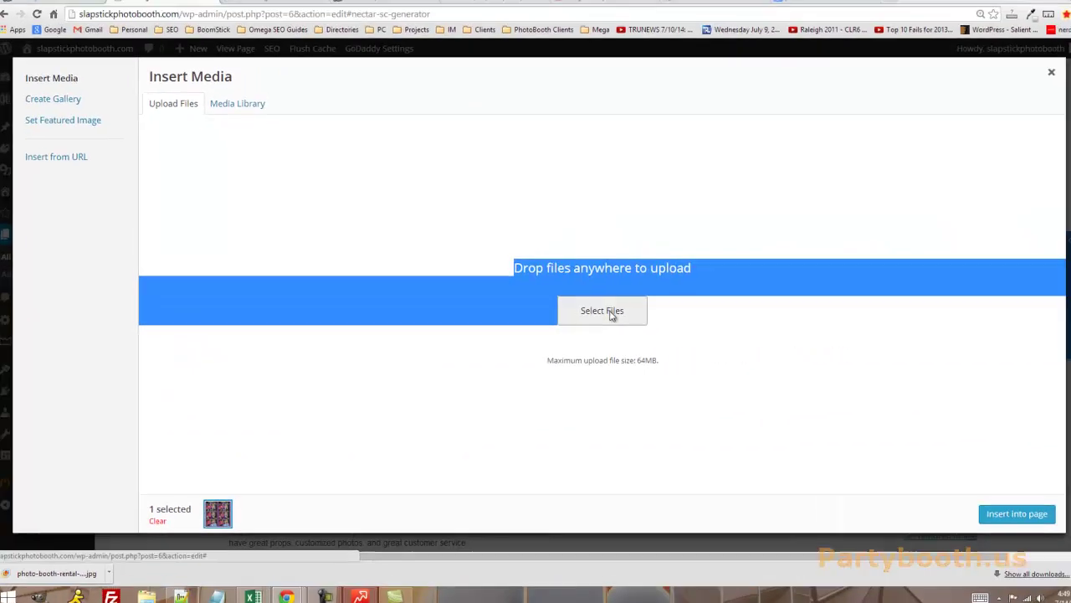
left_click(612, 314)
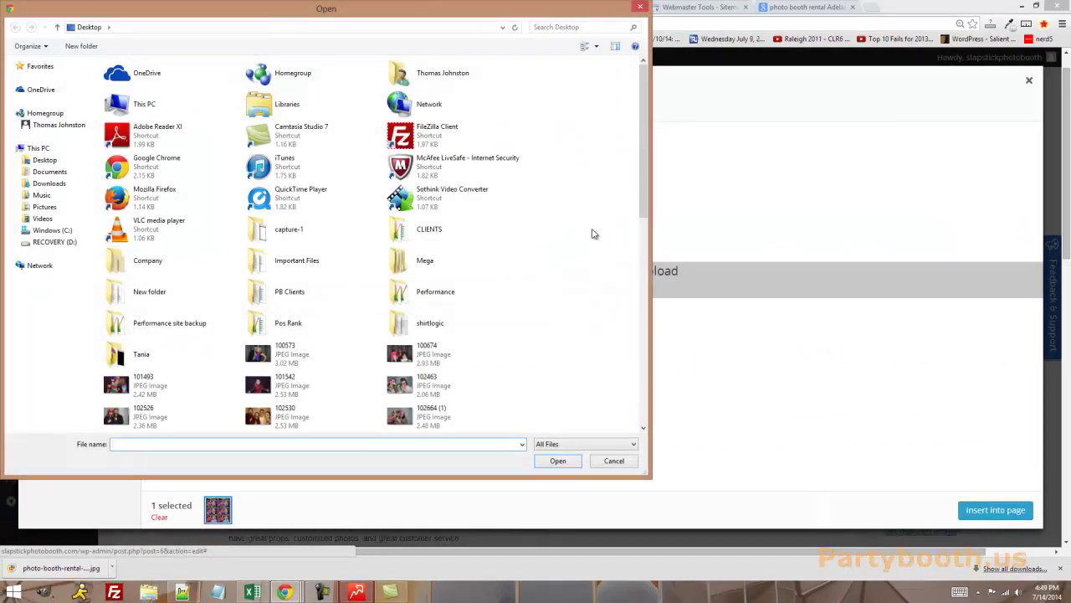
left_click_drag(647, 173, 647, 337)
left_click(488, 297)
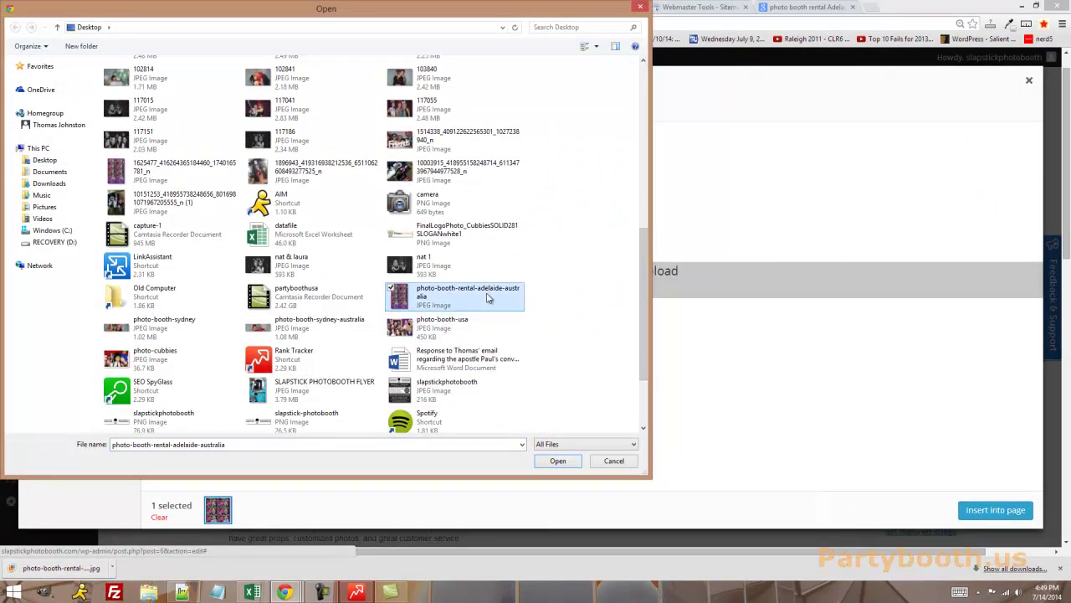
left_click(558, 460)
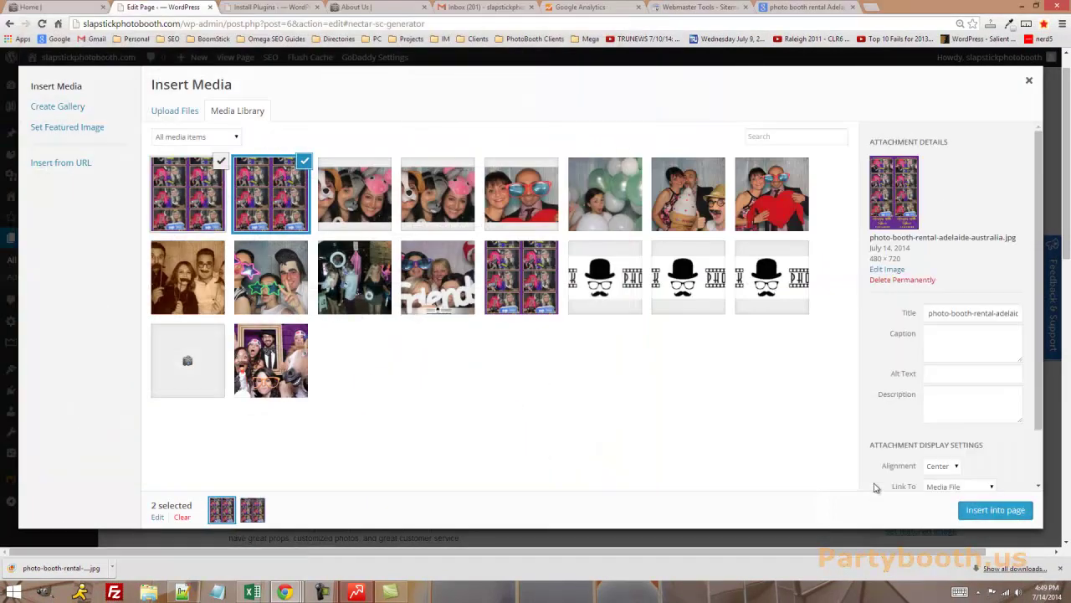
- Set the selected photo strip's link to None and its title to "Photo Booth Rental Adelaide Australia"
scroll(1042, 306, "down", 1)
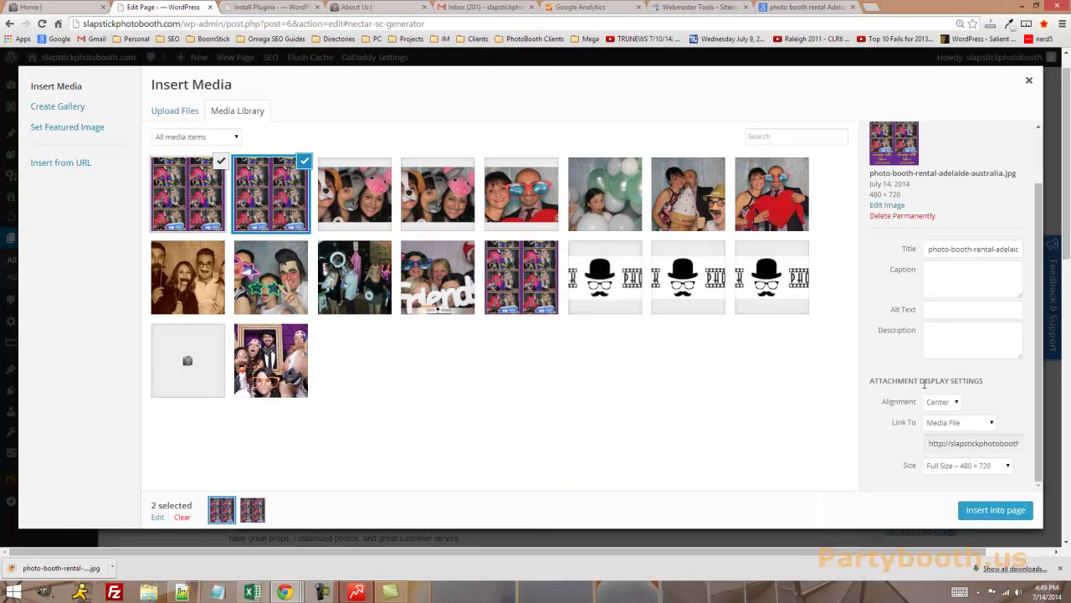
left_click(970, 422)
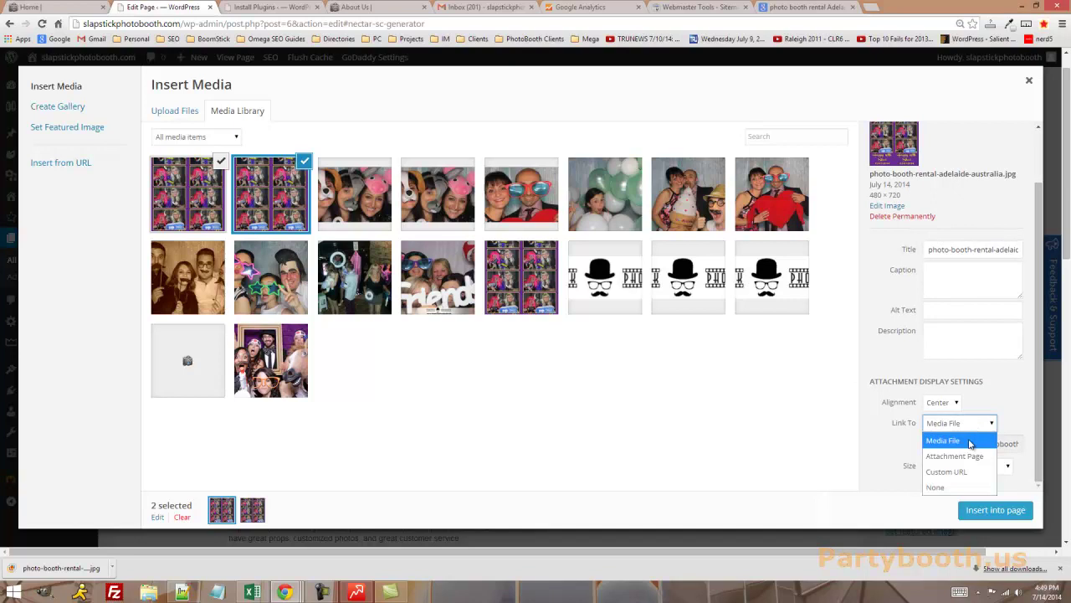
left_click(962, 485)
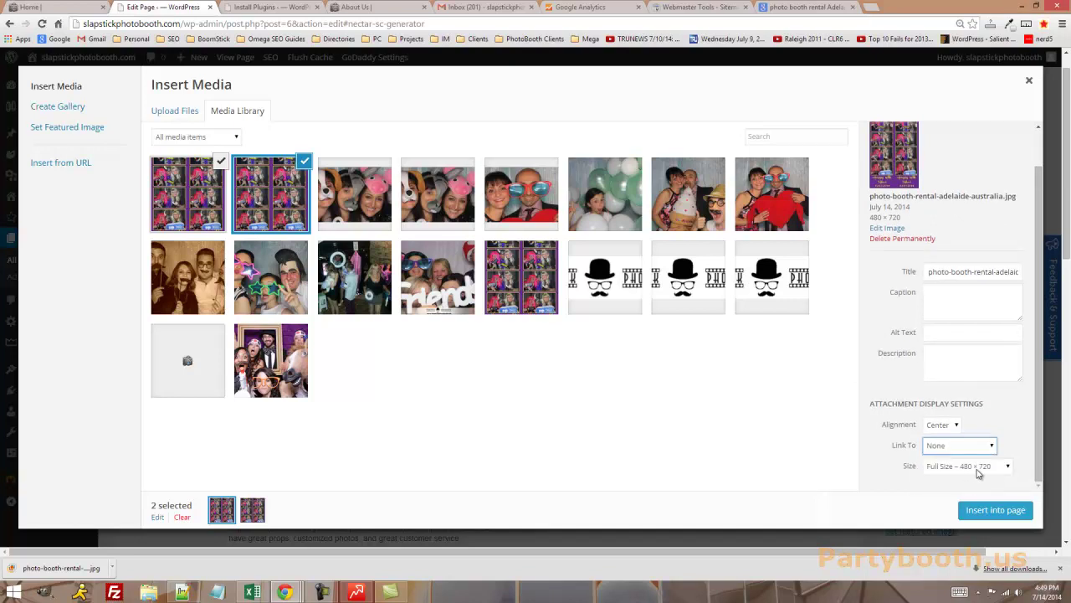
left_click(938, 273)
triple_click(939, 277)
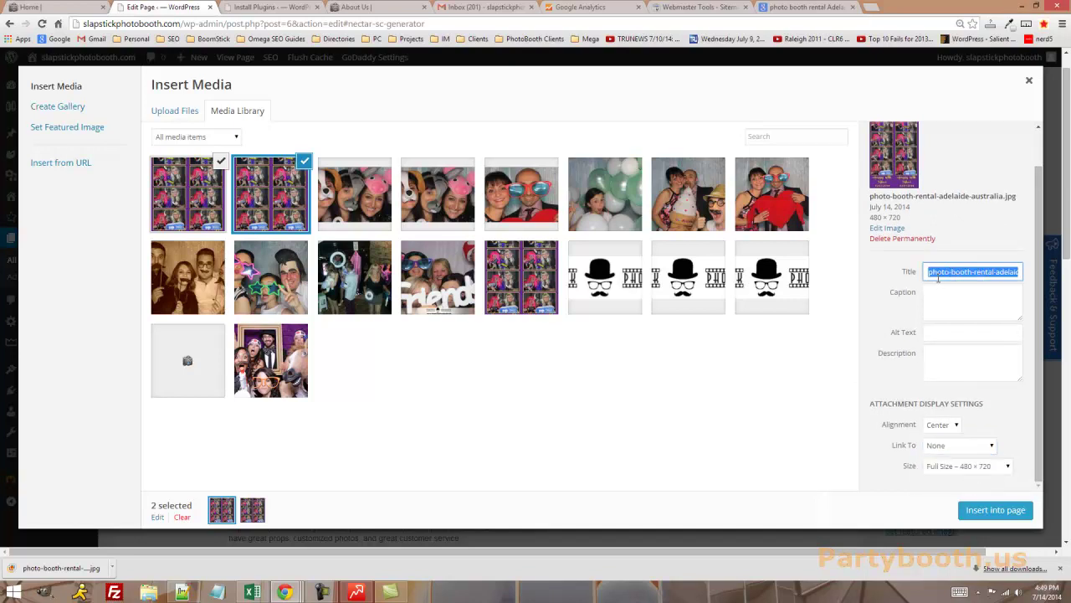
type("Photo Booth Rental Adelaide Australia")
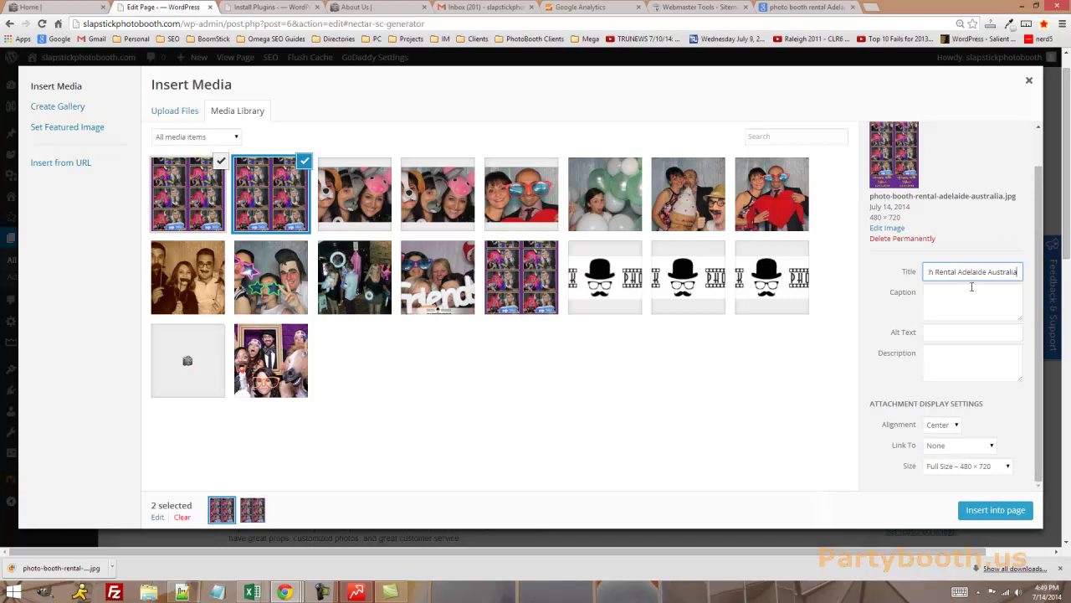
- Set the photo strip's alt text to "Adelaide Australia Photo Booth Rental" and insert the selected images into the page
left_click_drag(960, 273, 907, 281)
key("ctrl+c")
left_click(959, 333)
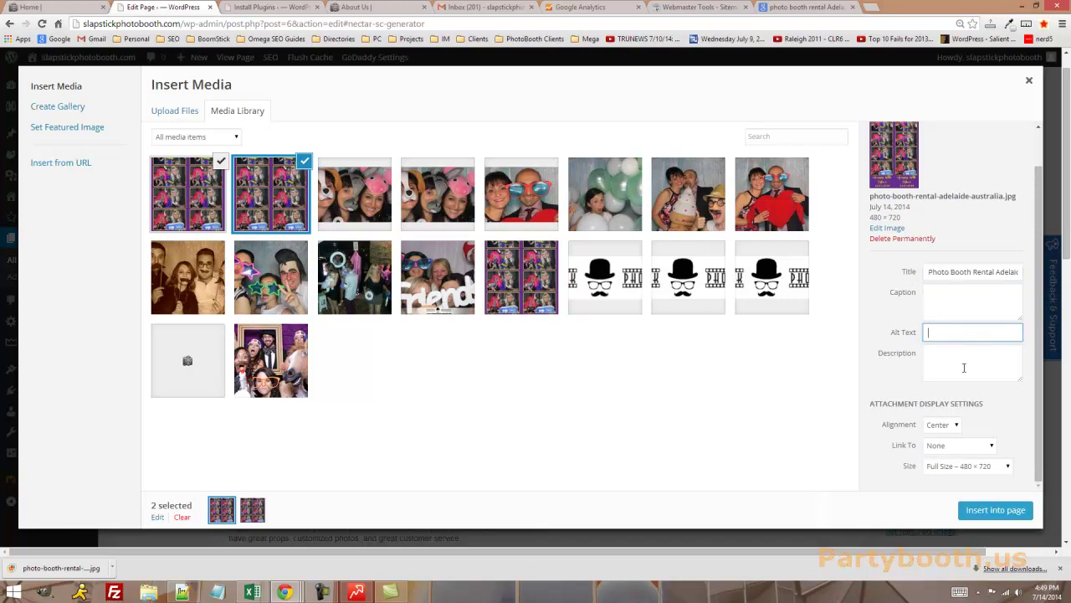
key("ctrl+v")
left_click_drag(971, 332, 1023, 333)
key("ctrl+c")
key("BackSpace")
left_click(928, 334)
key("ctrl+v")
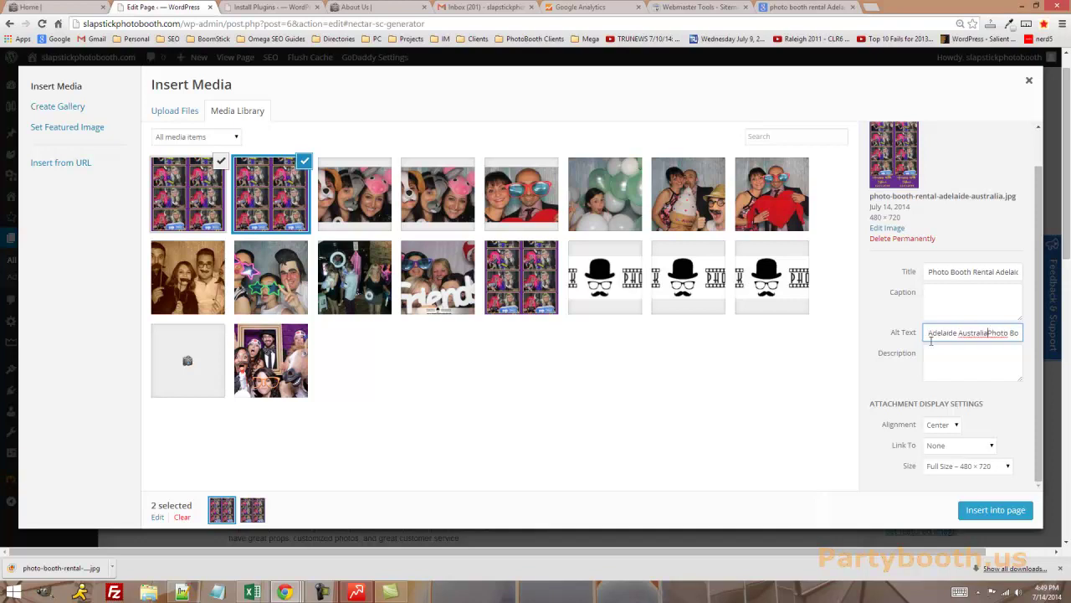
left_click(990, 516)
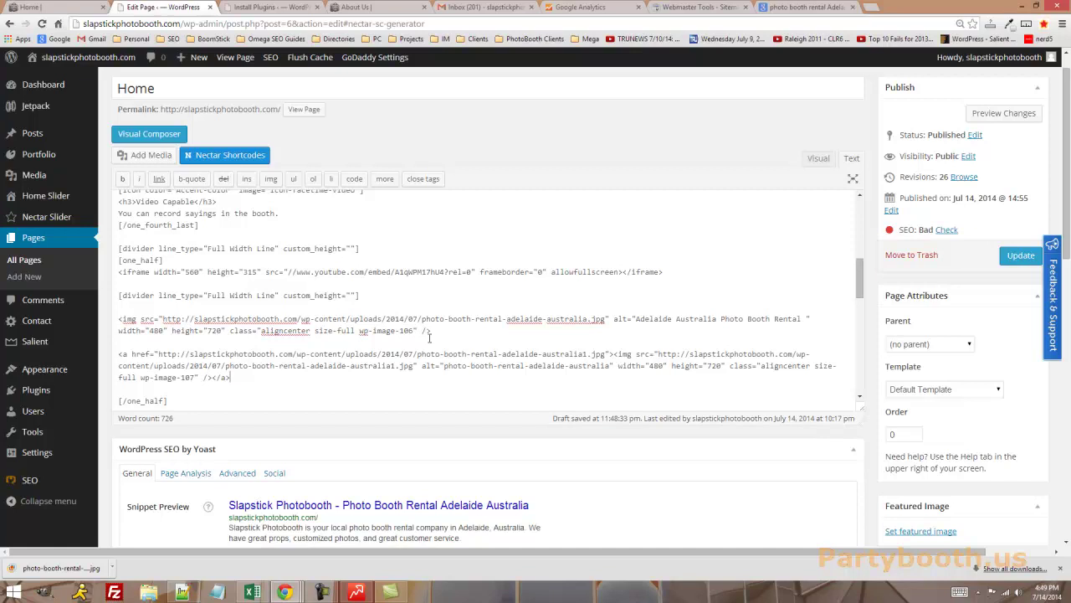
- In the first inserted img tag, remove the alt text's trailing space and add a title attribute reading "Adelaide photo booth"
left_click_drag(421, 319, 803, 315)
left_click(572, 335)
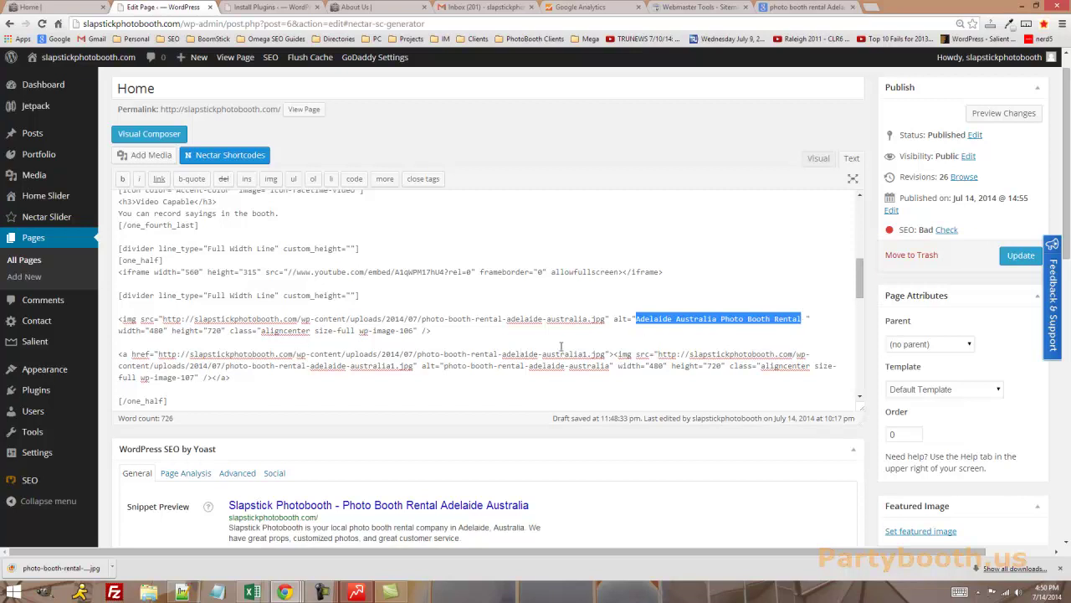
left_click(805, 319)
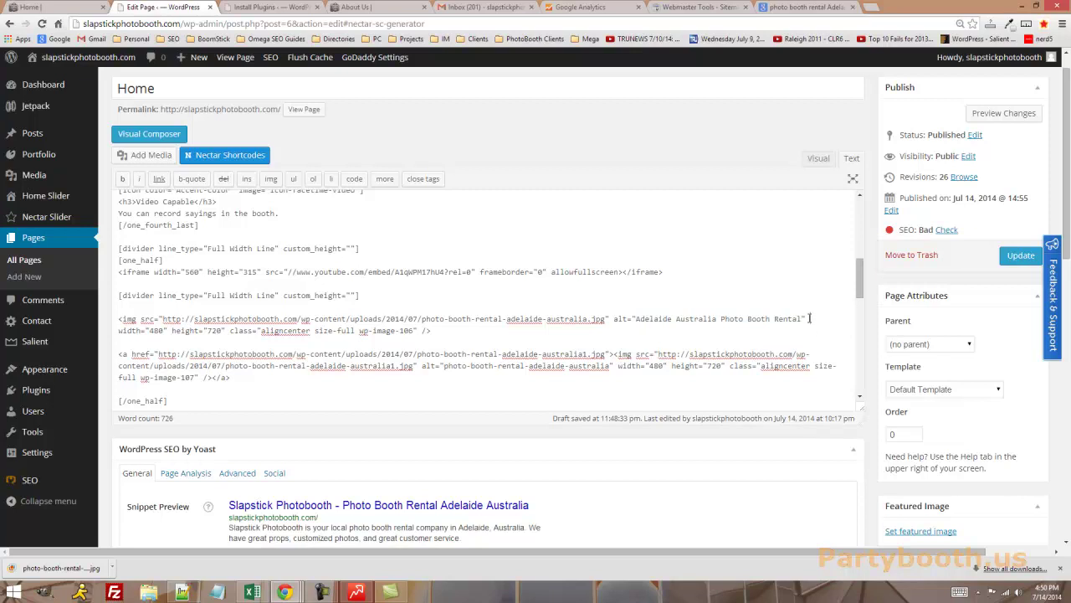
type("ti")
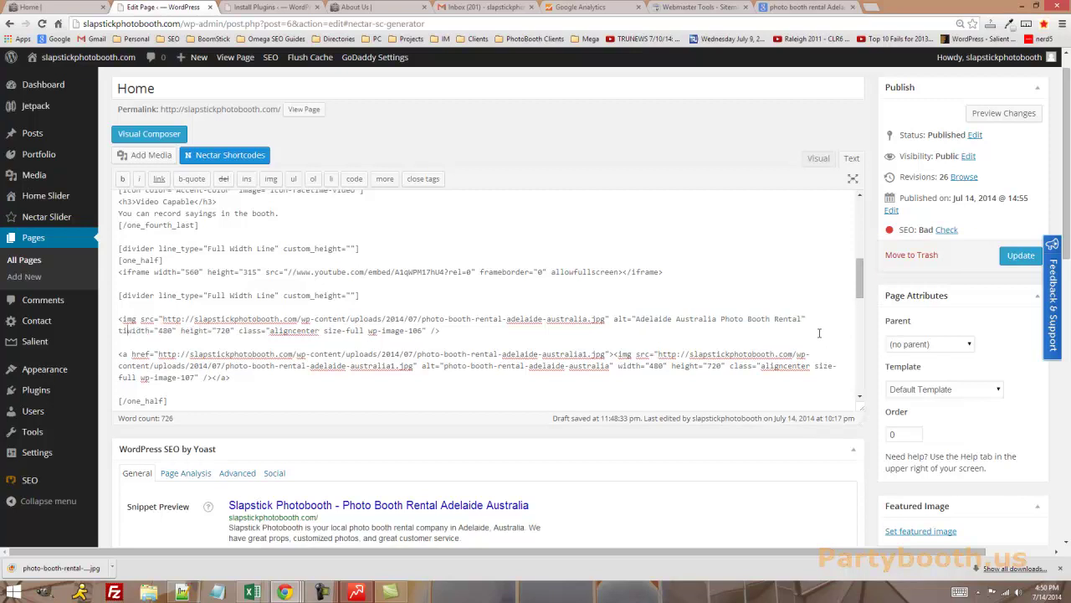
type("tle=")
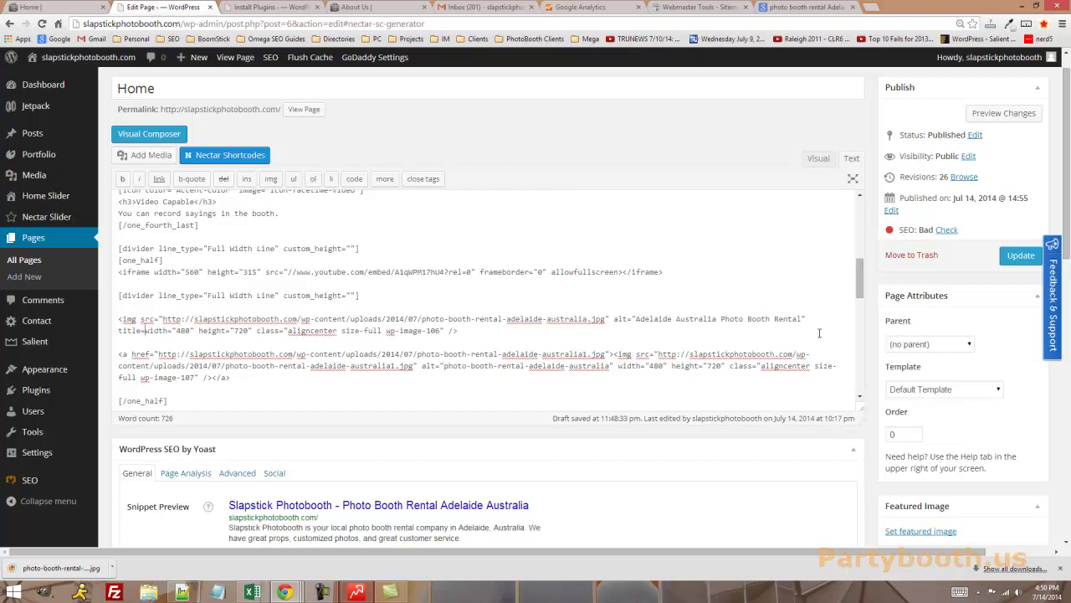
type("\"")
key("ctrl+v")
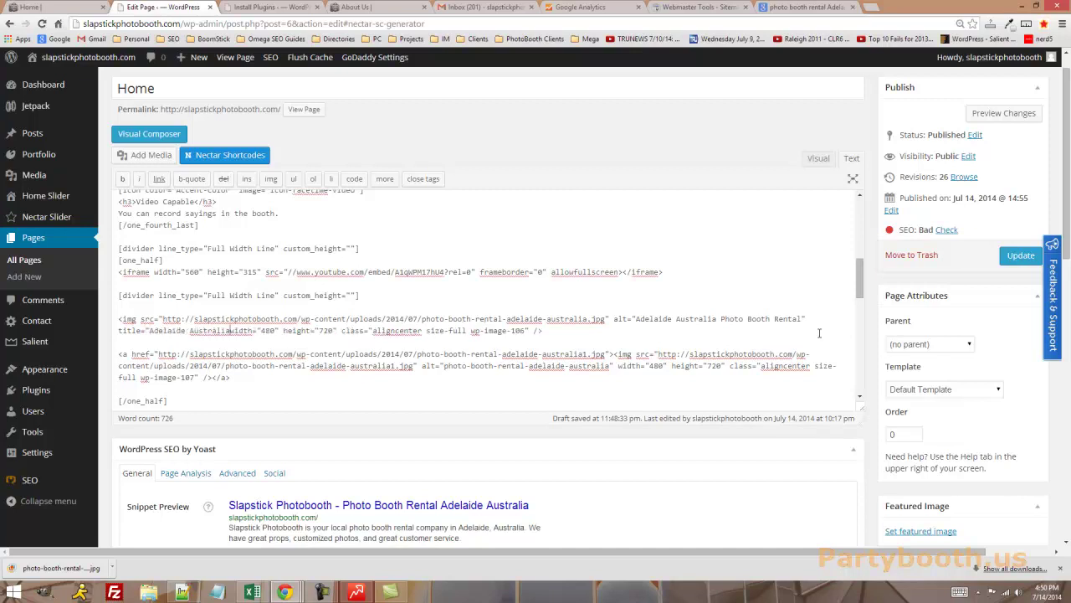
type("\"")
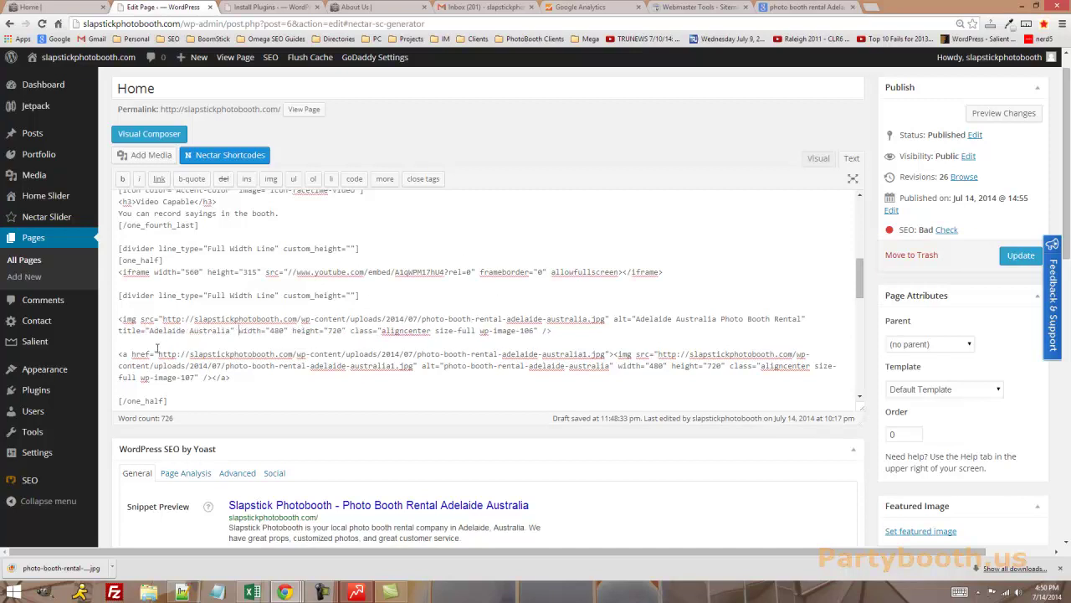
left_click_drag(189, 331, 234, 332)
type("photo booth")
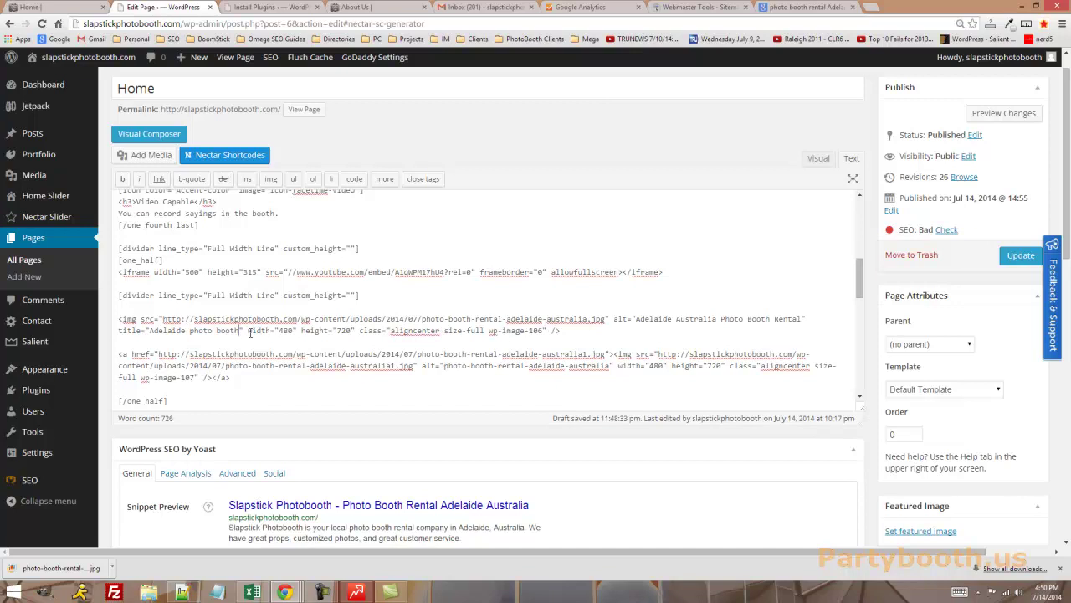
- Switch to the live home page and search its text for "adelaide"
left_click(71, 7)
scroll(628, 206, "up", 4)
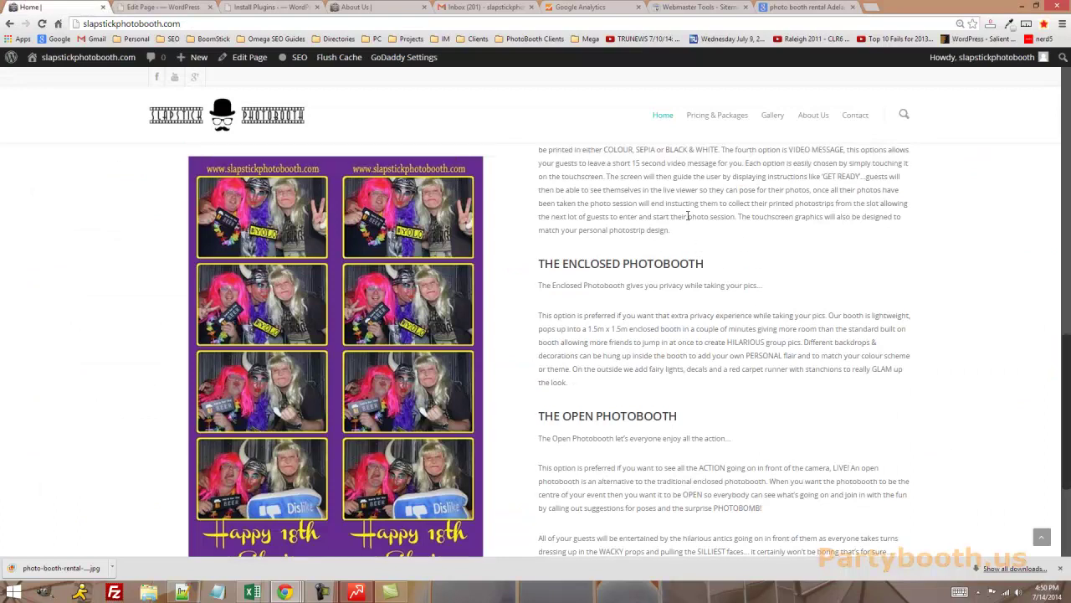
scroll(691, 251, "up", 2)
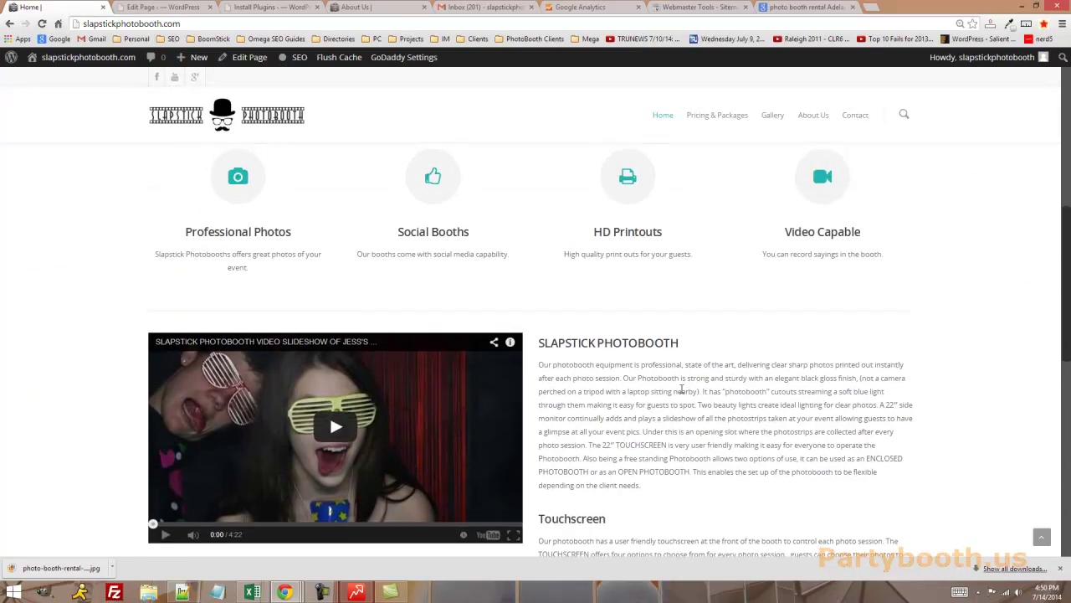
key("ctrl+f")
type("adela")
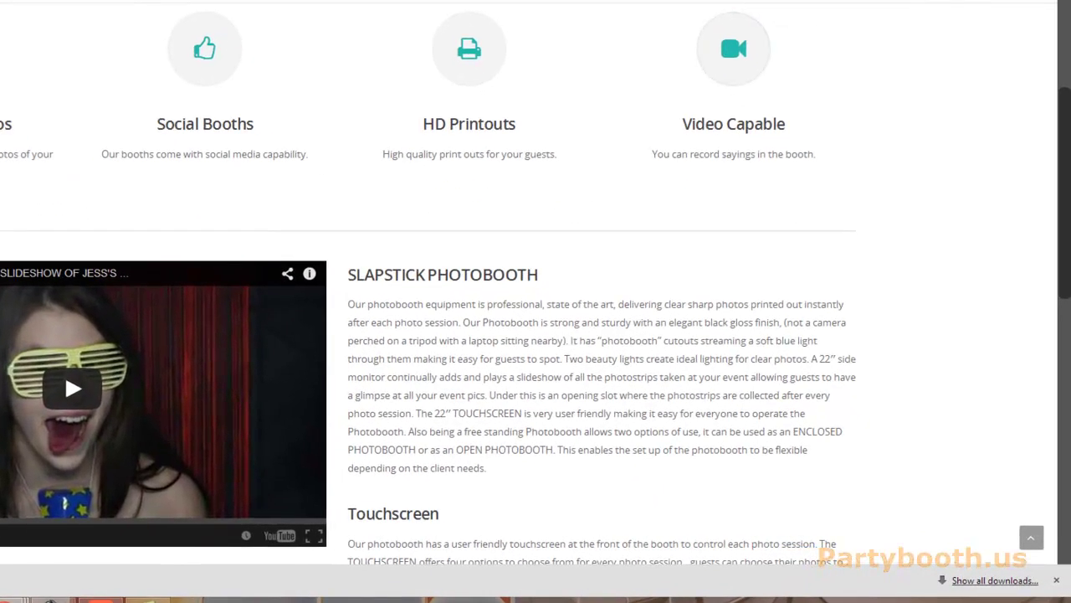
scroll(1064, 263, "up", 4)
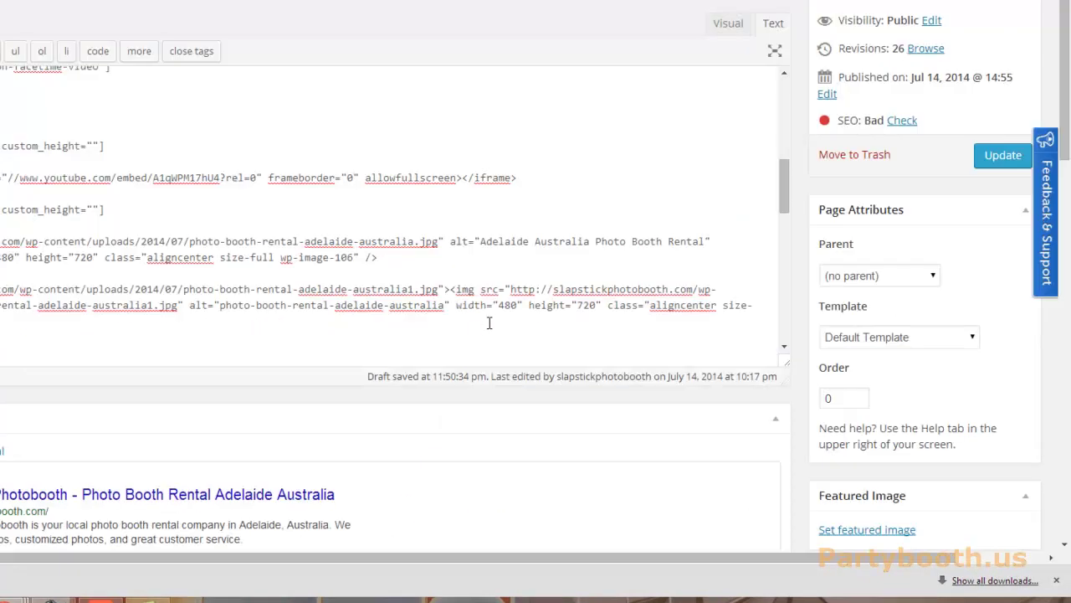
- End the SLAPSTICK PHOTOBOOTH paragraph with "Proudly serving Adelaide Australia with fun and interactive rentals." and update the page
left_click_drag(784, 181, 775, 244)
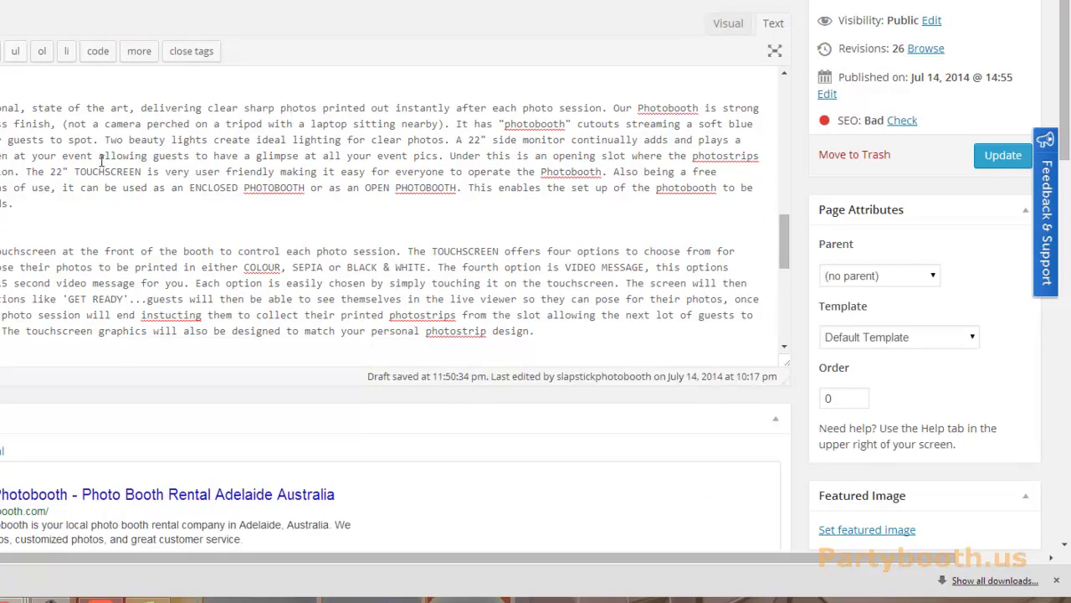
left_click(51, 204)
type("Proudly serving Ad")
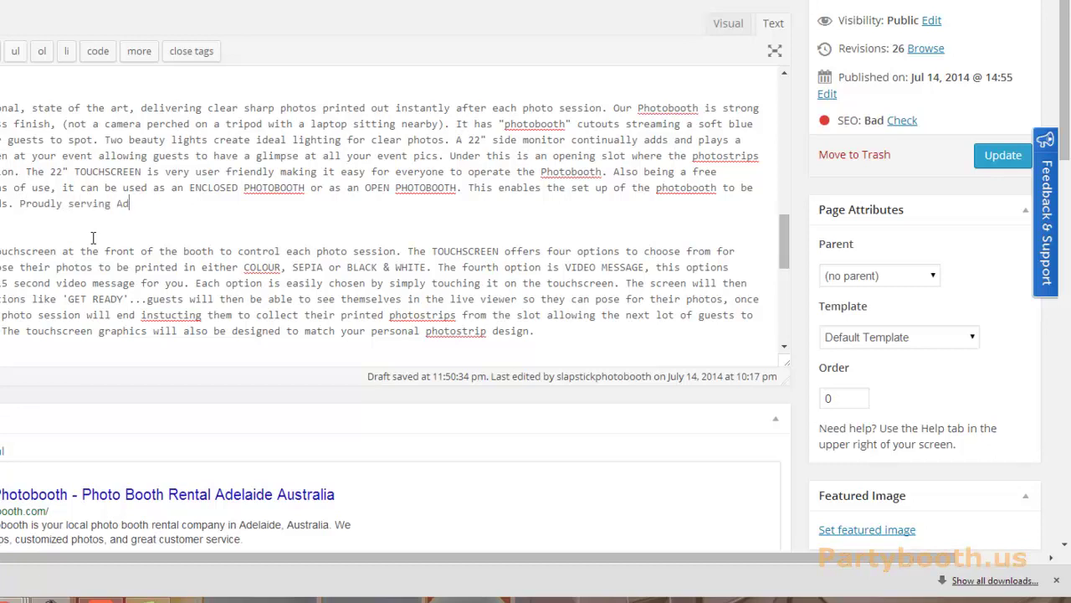
type("elaide Australia with ")
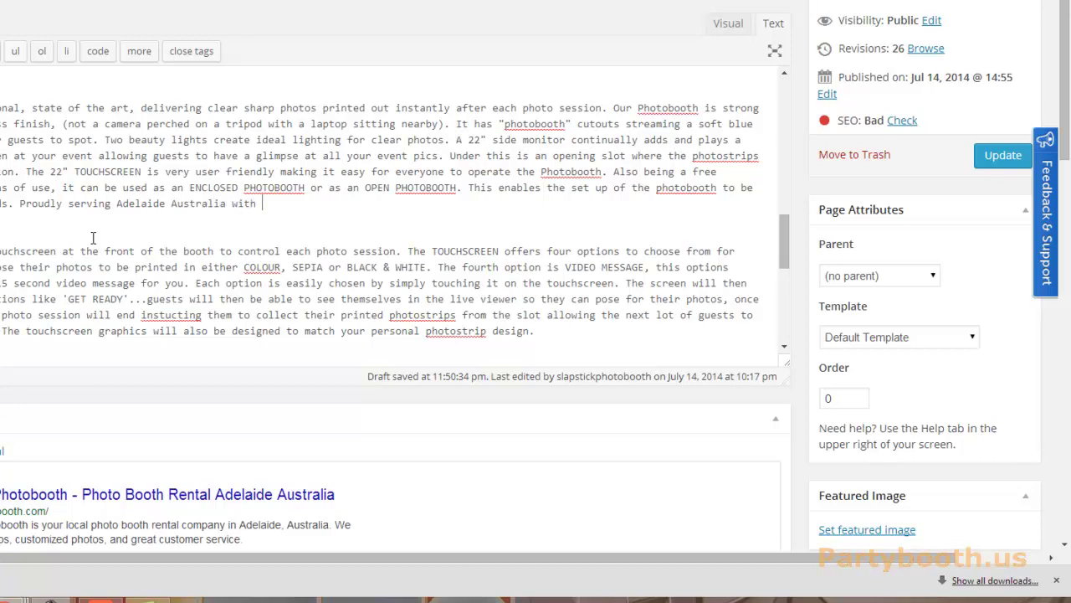
type("fun and interactive rentals.")
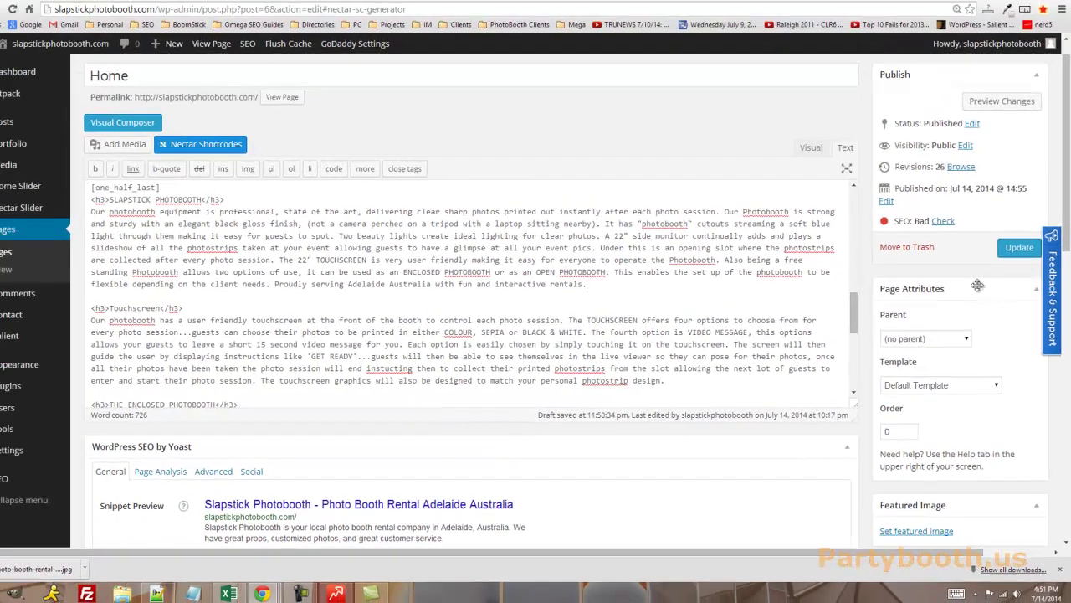
key("ctrl+s")
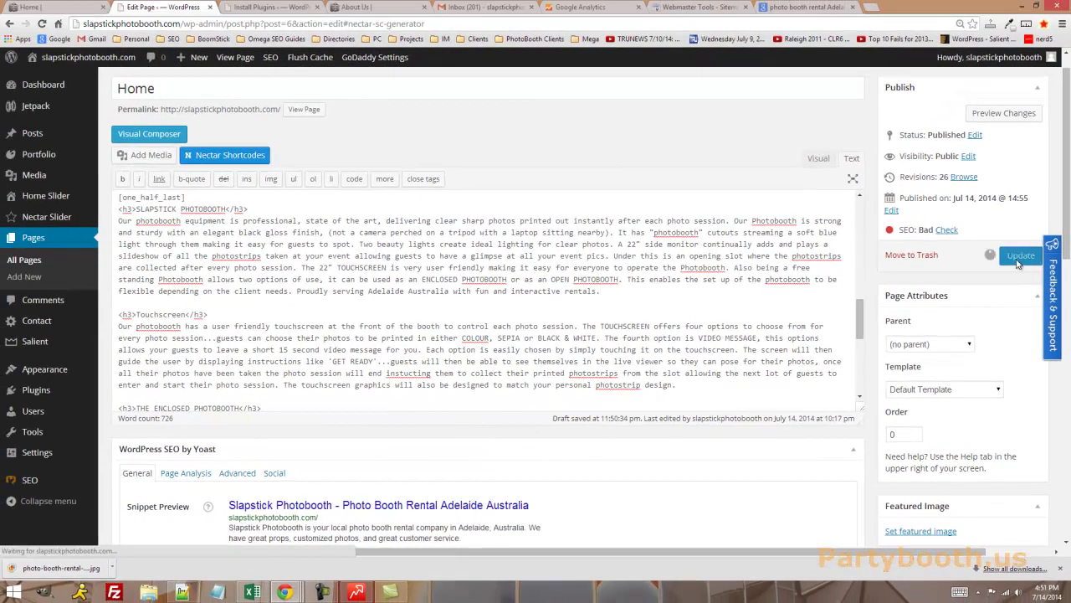
- Reload the live home page, search it for "adelaide" again, and go to the second match
key("ctrl+shift+Tab")
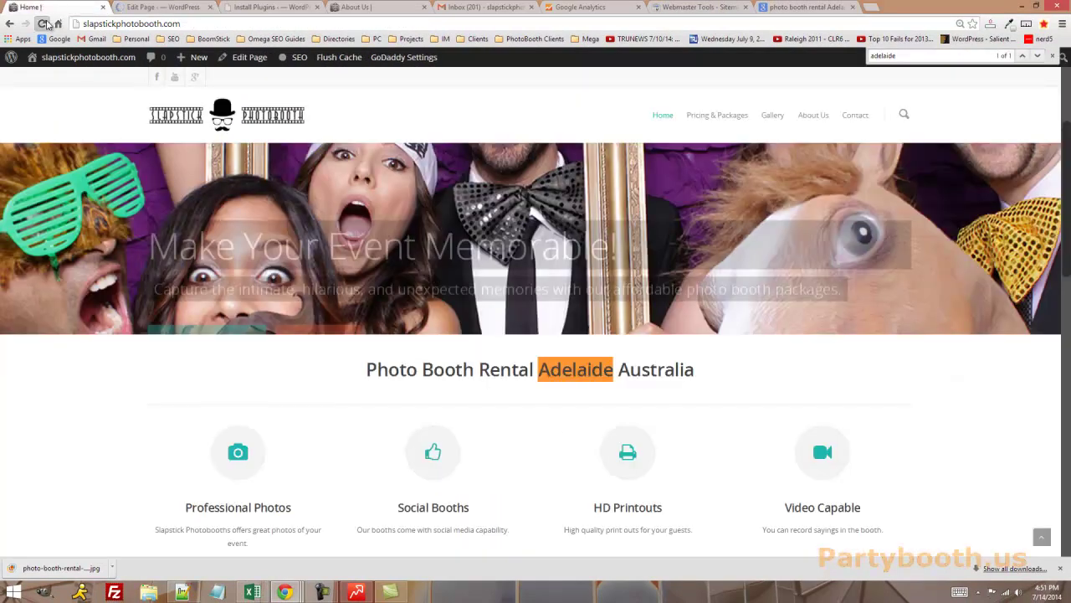
left_click(42, 23)
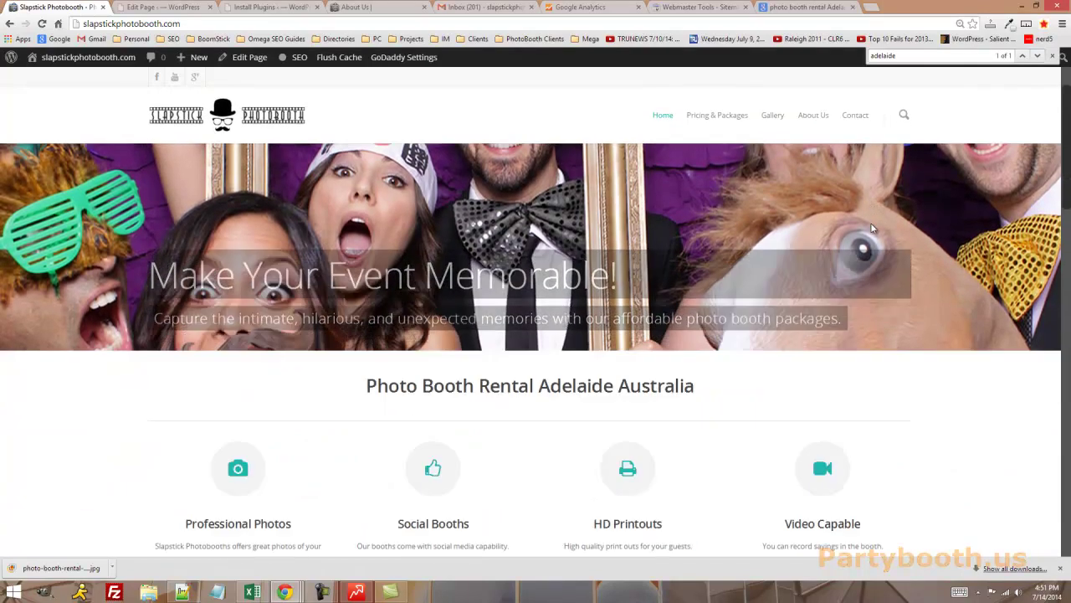
scroll(874, 232, "down", 3)
scroll(874, 233, "down", 3)
key("ctrl+f")
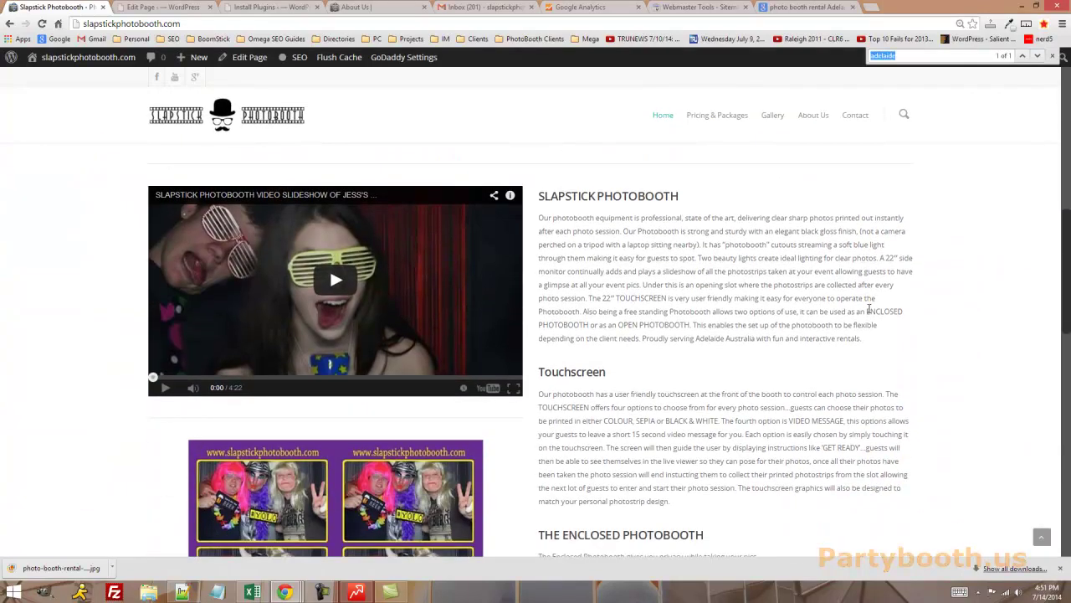
type("adelaide")
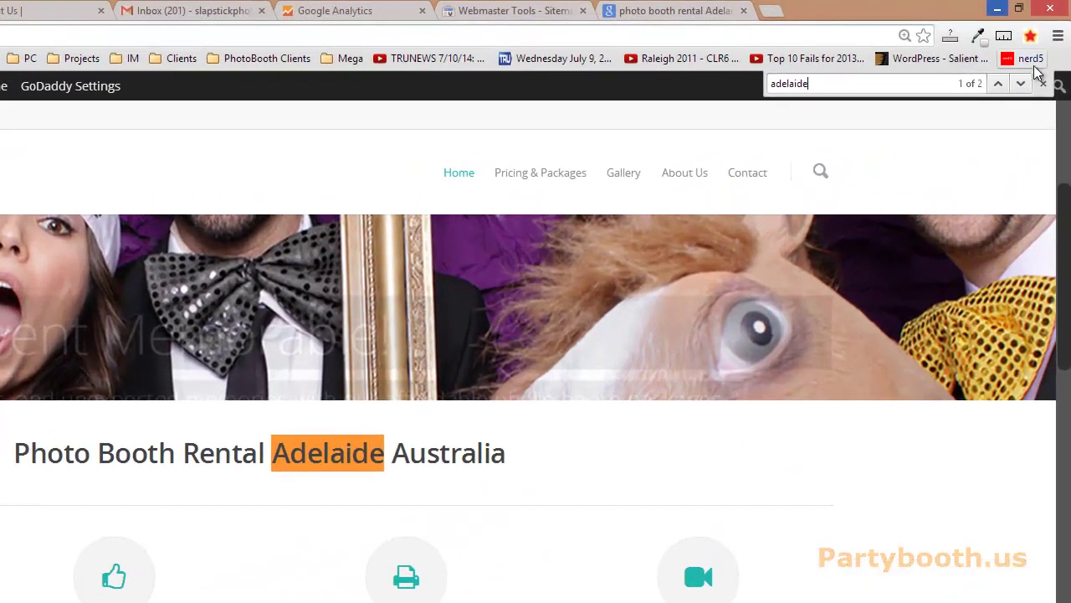
left_click(1031, 67)
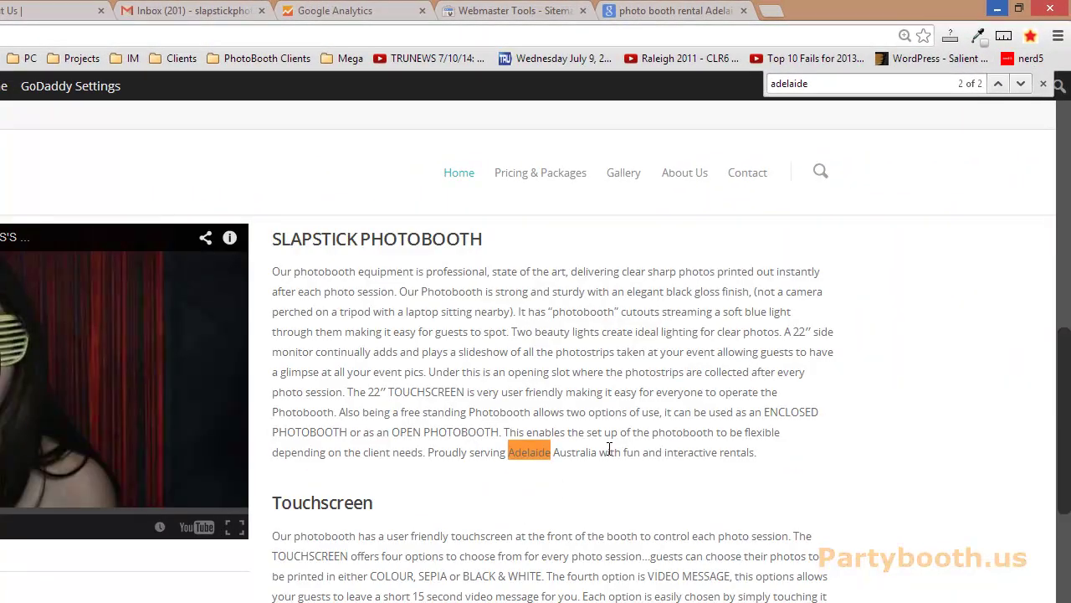
- Search the live page for "photo", and replace the search term with "photoboot"
key("ctrl+f")
type("photo")
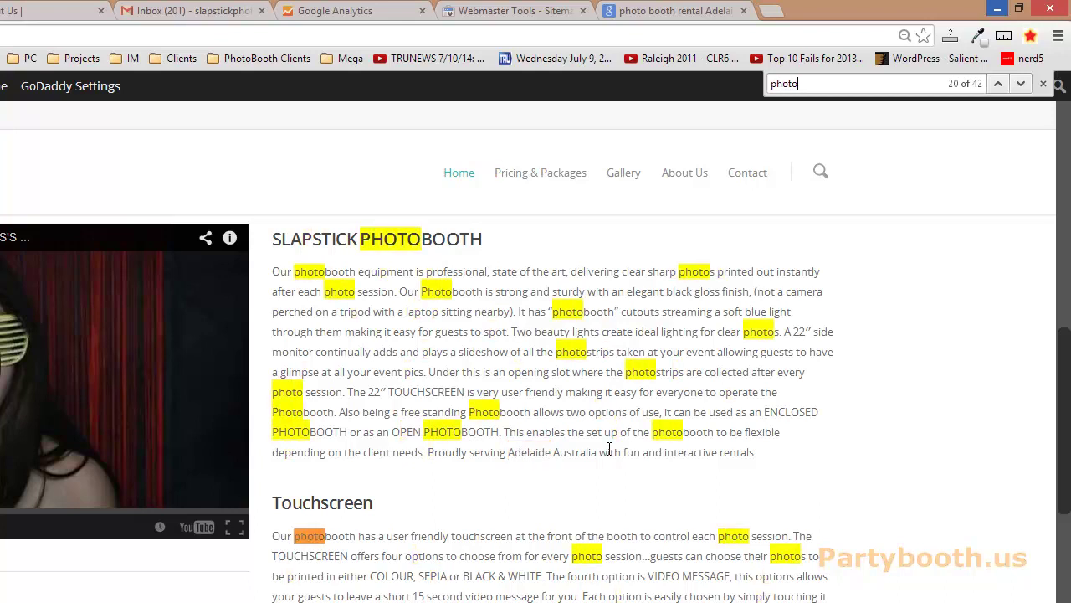
key("BackSpace")
key("BackSpace")
key("BackSpace")
key("BackSpace")
key("BackSpace")
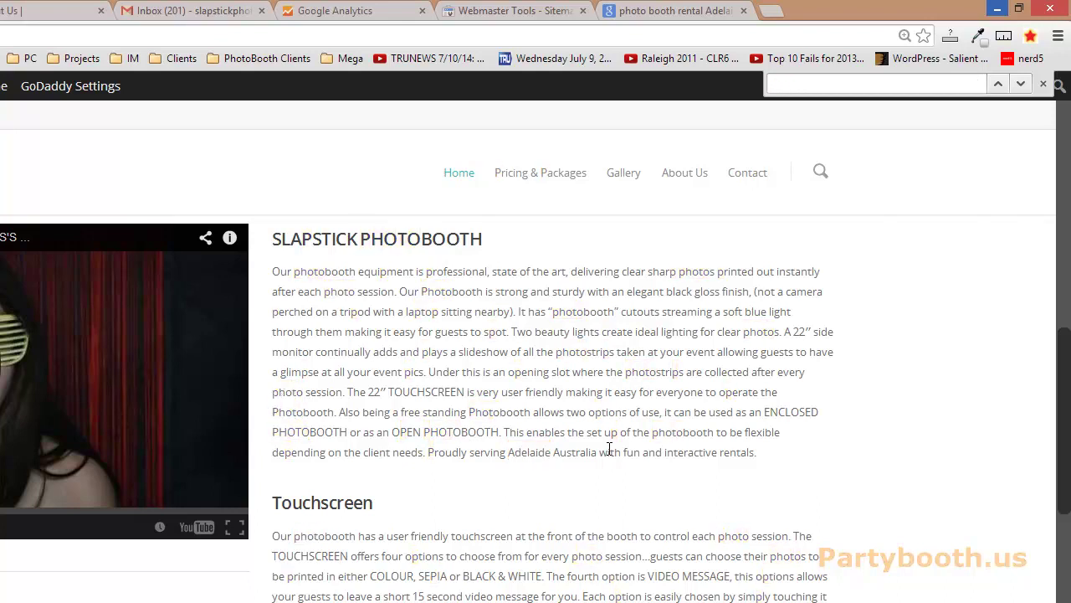
type("photoboot")
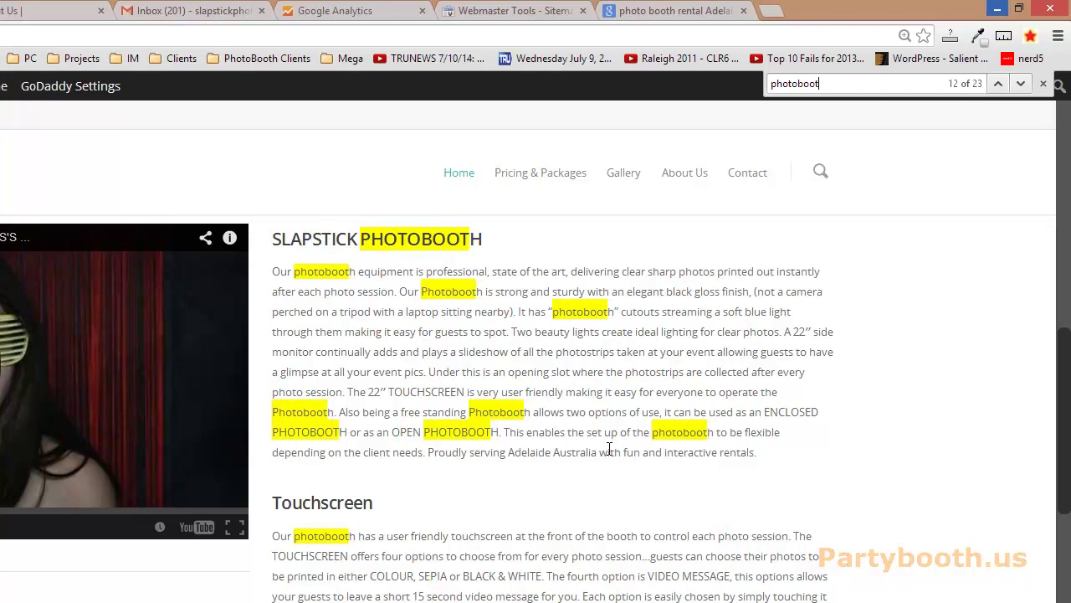
- Search for the two-word spelling "photo booth" and compare the matches with the one-word spelling in the body copy
key("BackSpace")
key("BackSpace")
key("BackSpace")
key("BackSpace")
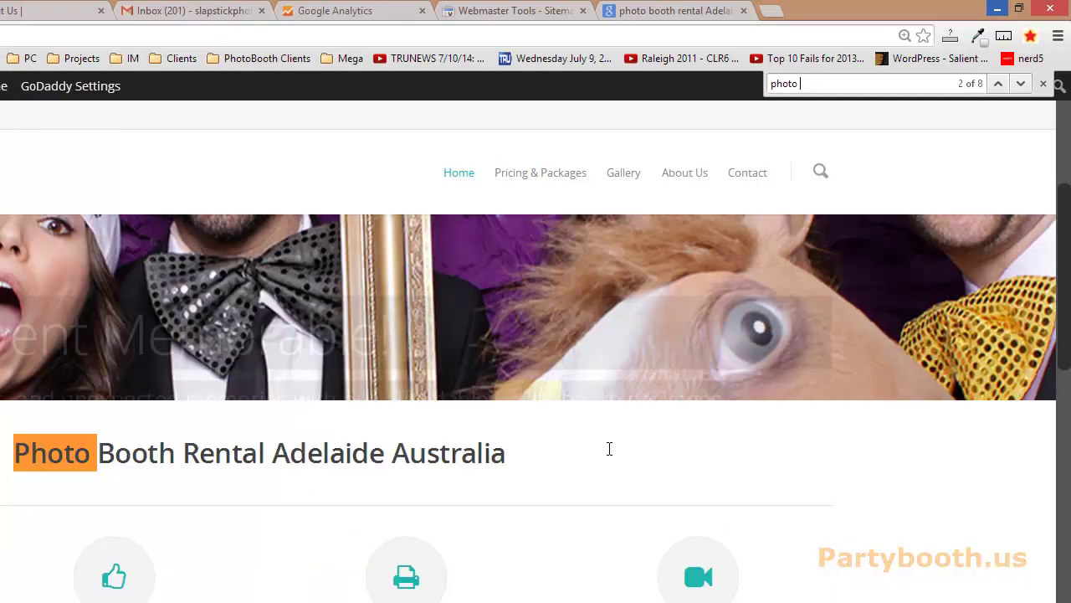
type("booth")
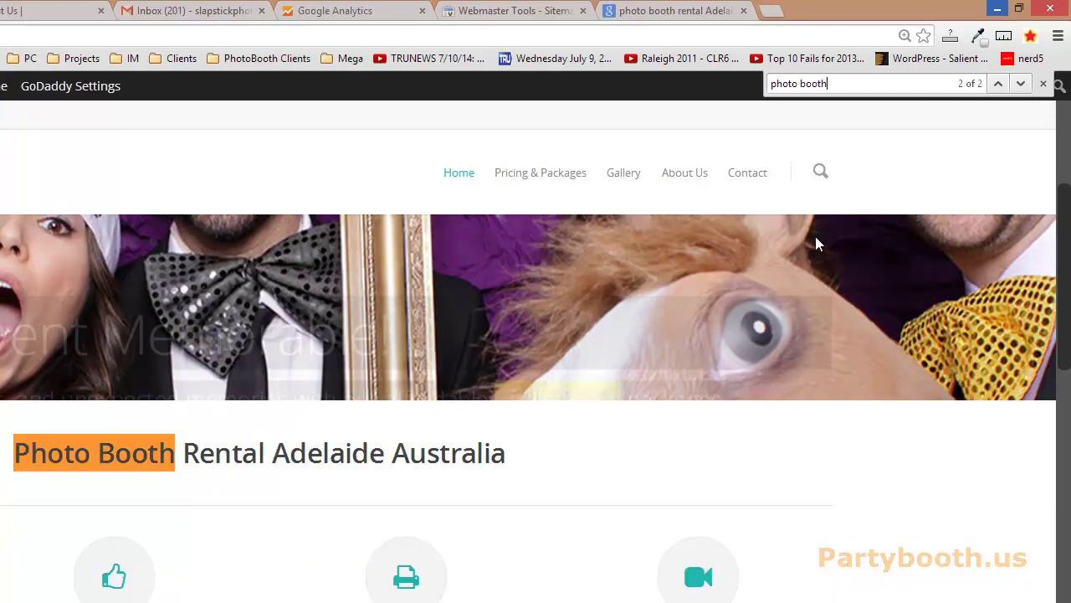
left_click(1021, 87)
left_click(1021, 87)
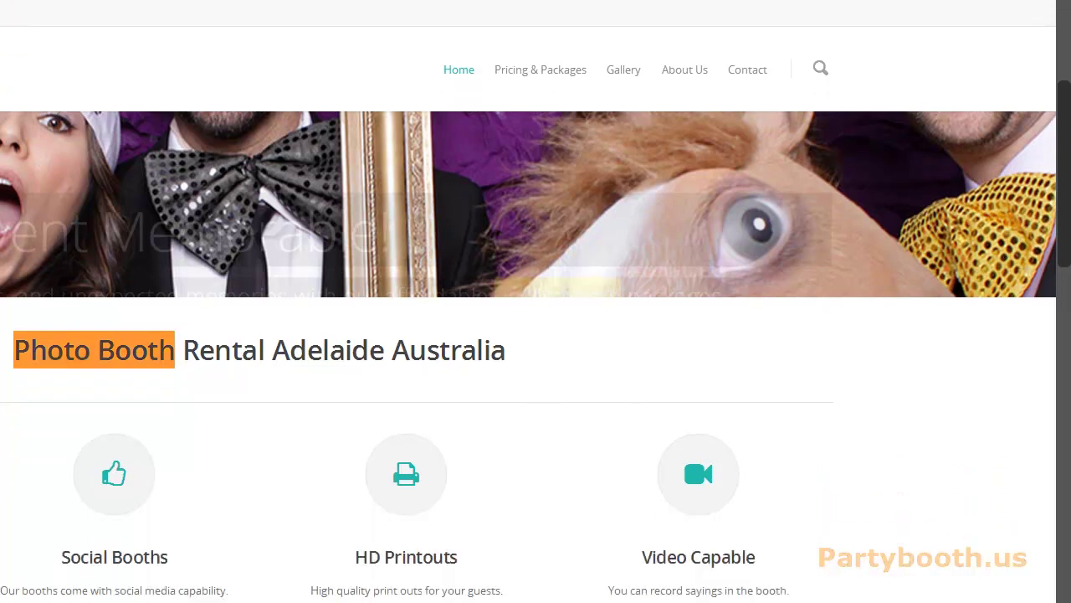
scroll(1035, 381, "down", 15)
scroll(1036, 375, "down", 2)
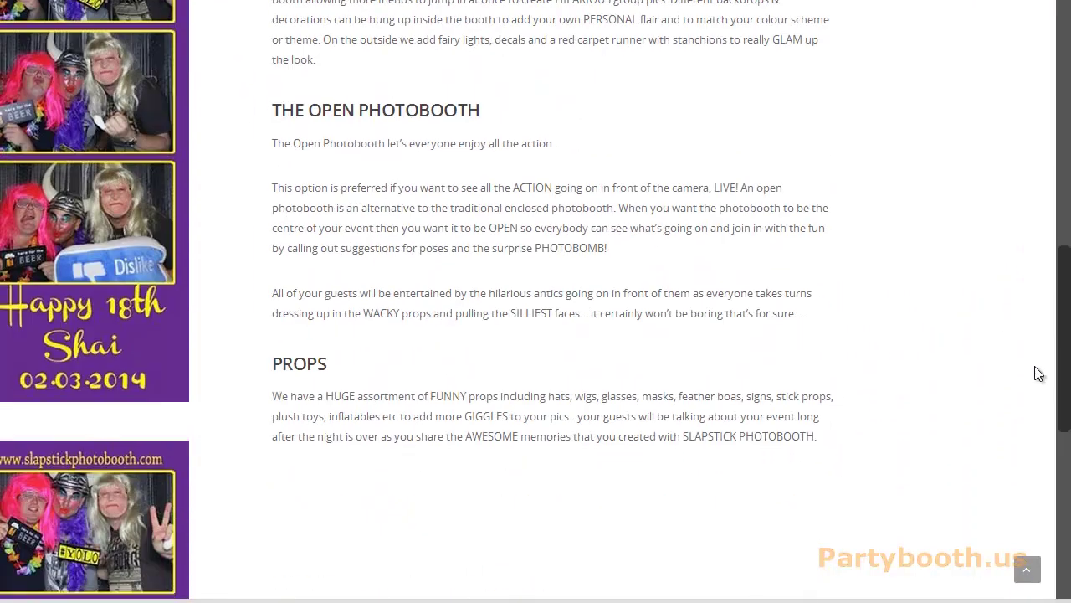
scroll(1035, 373, "up", 8)
left_click_drag(433, 227, 500, 227)
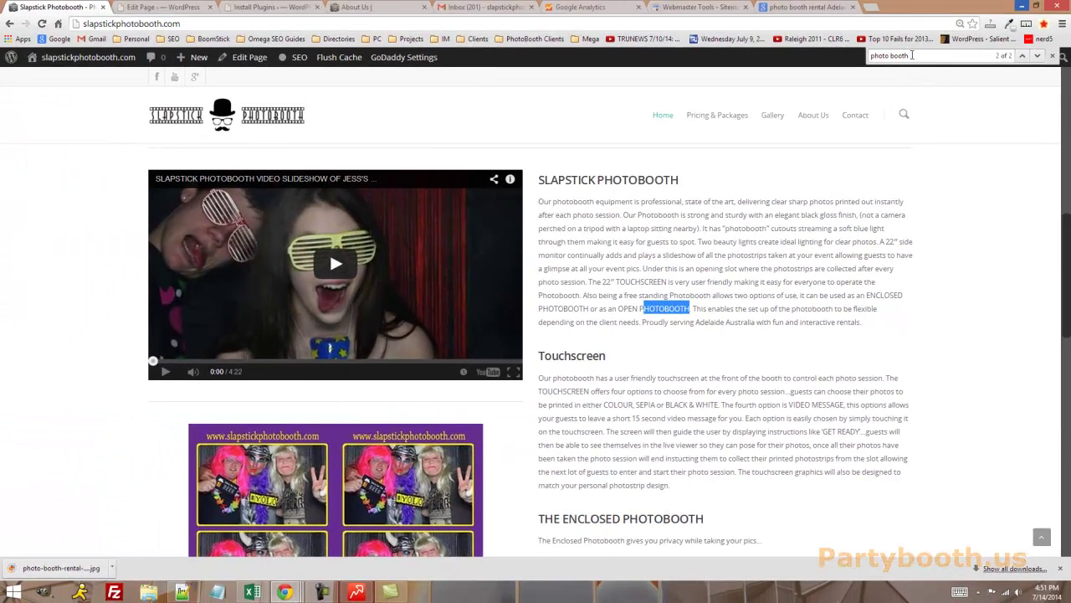
- Search the live page for "rental" and look through the body copy for its use
left_click_drag(911, 55, 845, 57)
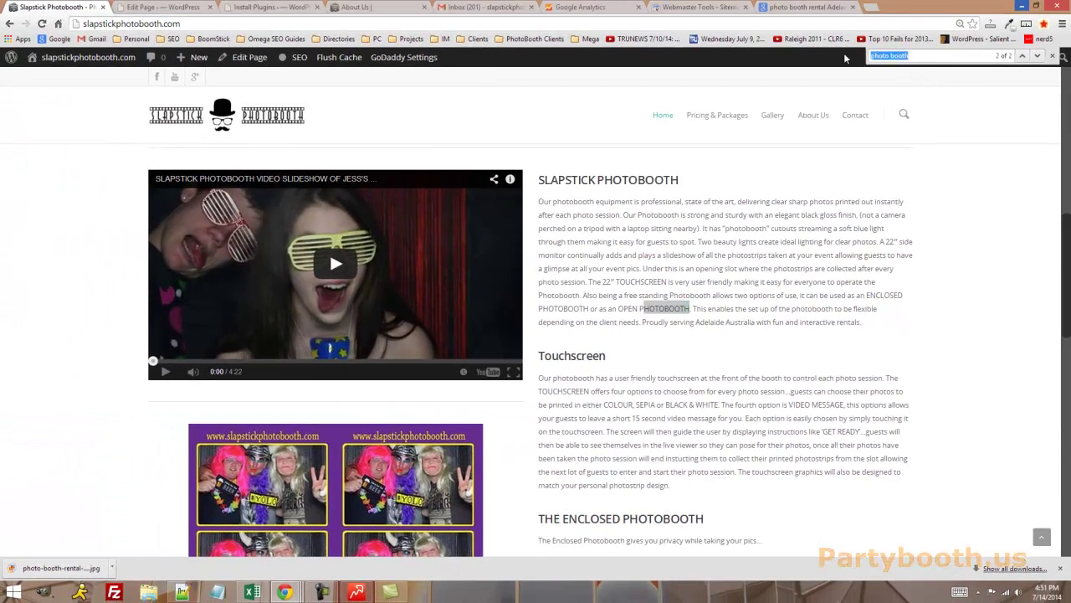
type("rental")
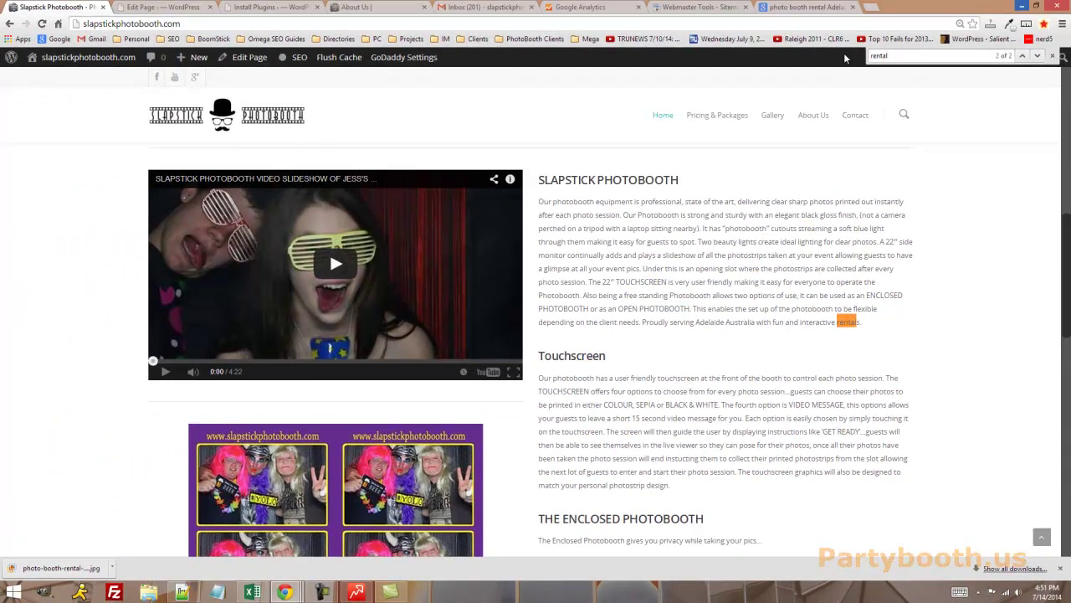
key("BackSpace")
key("BackSpace")
type("tals")
scroll(1068, 232, "down", 10)
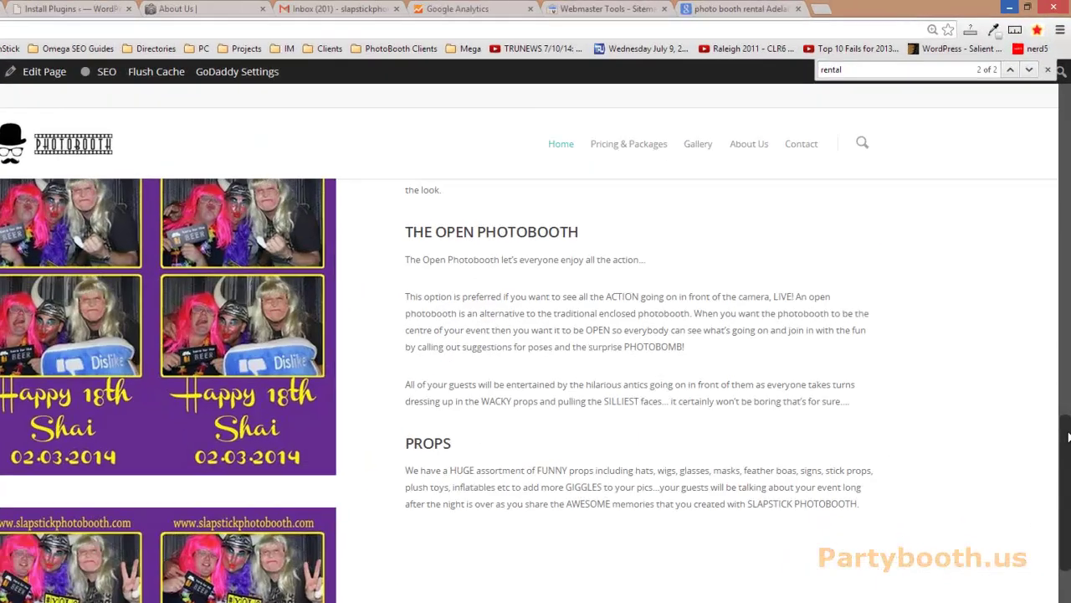
scroll(1068, 232, "up", 10)
scroll(893, 86, "down", 7)
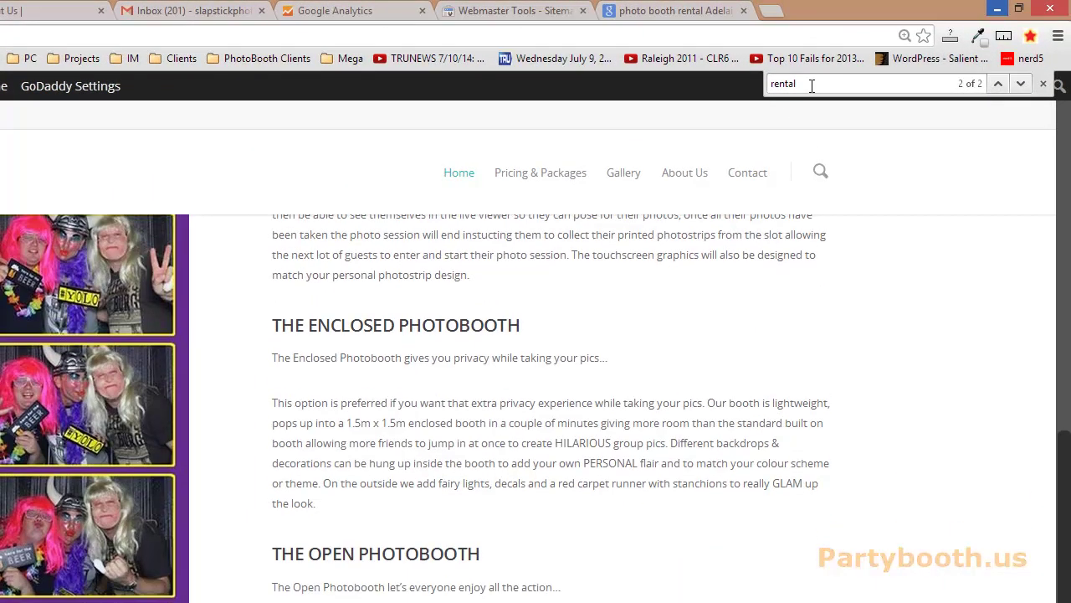
- Search the live page for "pic" and "picture" wording, and clear the search term
key("ctrl+f")
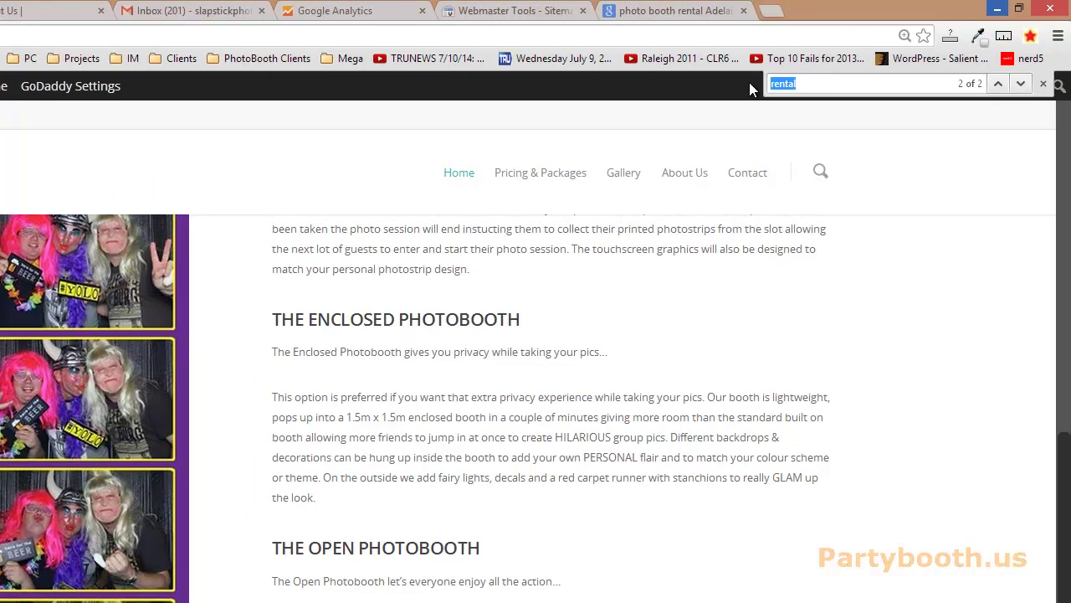
type("picture")
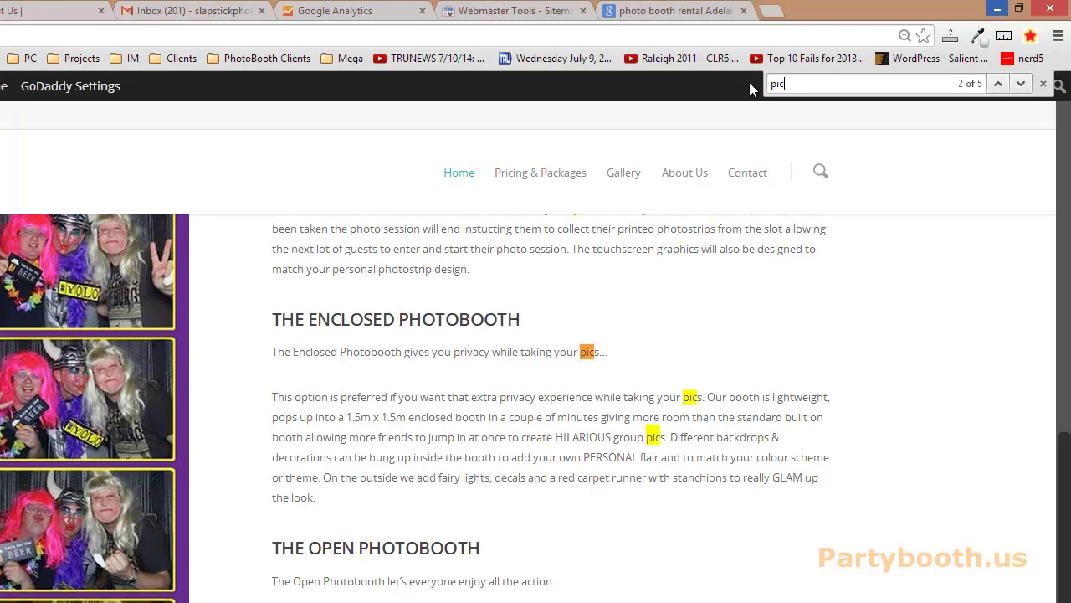
key("BackSpace")
key("BackSpace")
key("BackSpace")
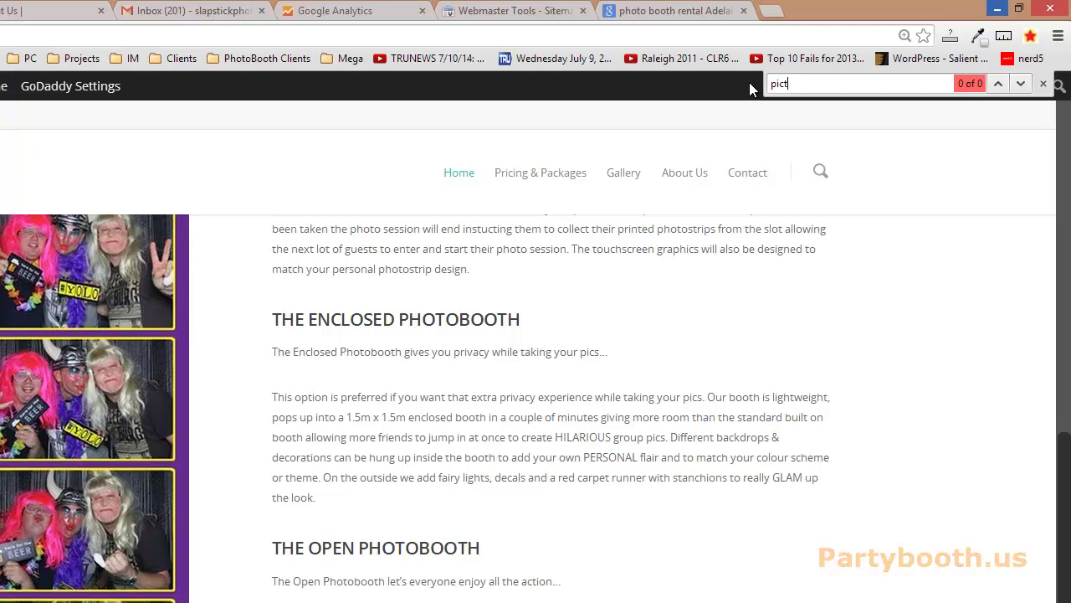
key("BackSpace")
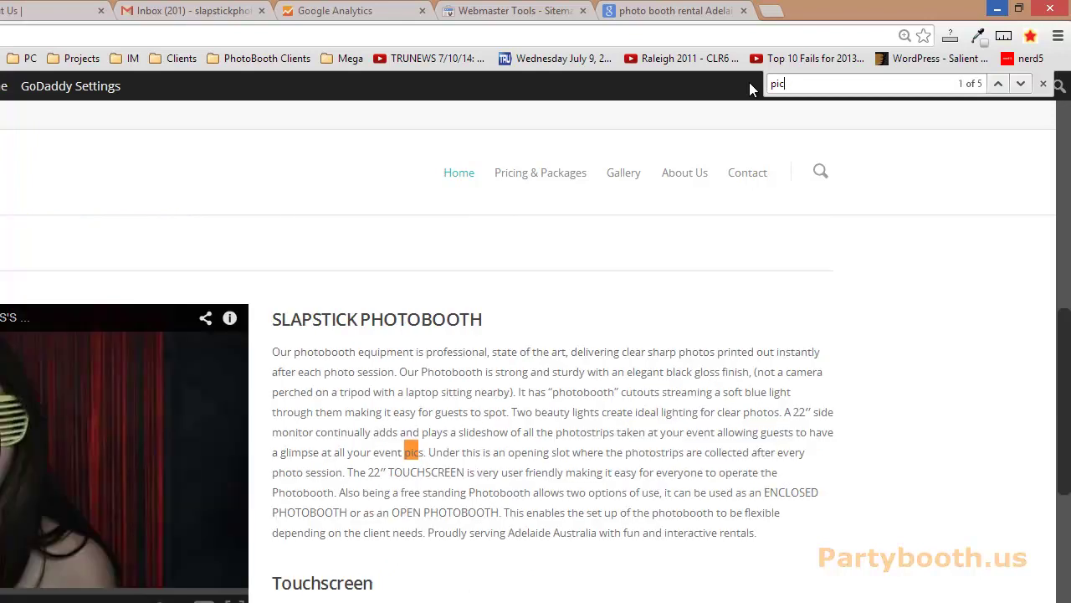
key("BackSpace")
key("BackSpace")
key("BackSpace")
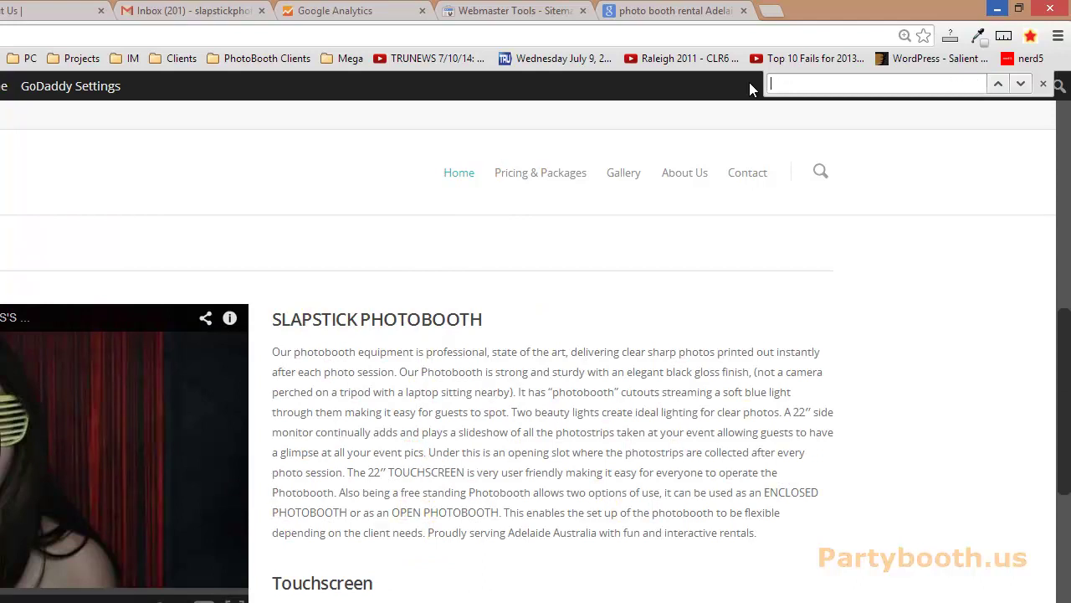
- Switch to the Home page editor and search the page text for "rent" wording
left_click(41, 9)
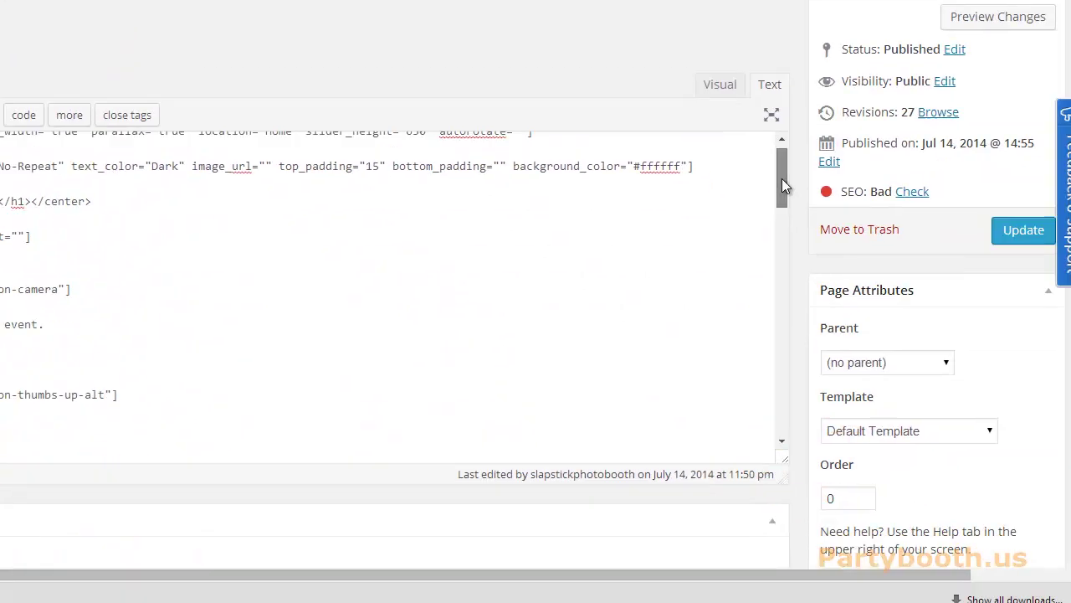
left_click_drag(1070, 431, 1070, 537)
left_click_drag(753, 262, 754, 318)
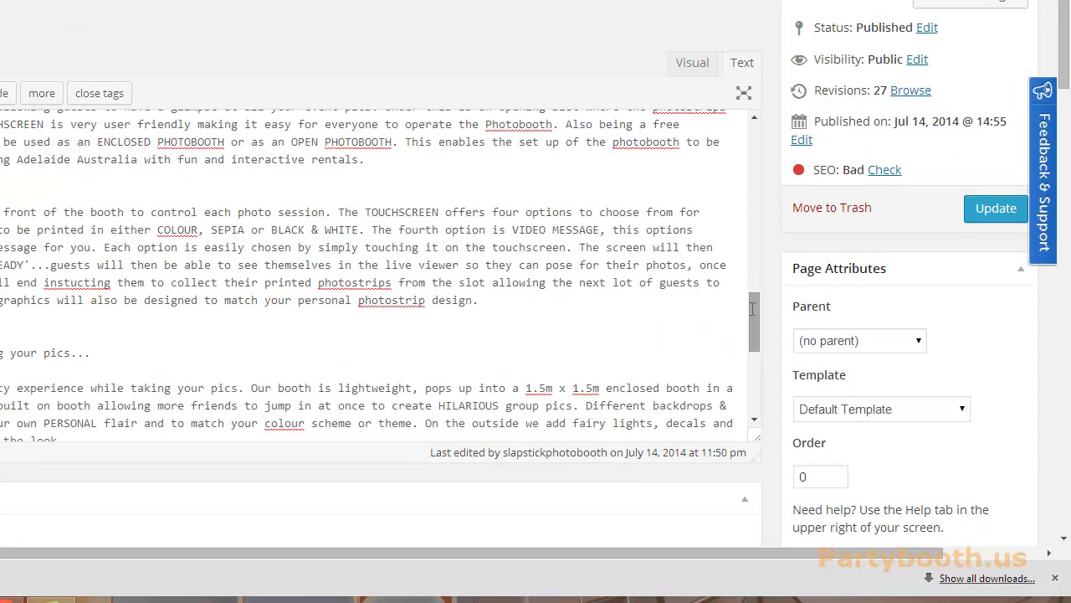
key("ctrl+f")
type("rent")
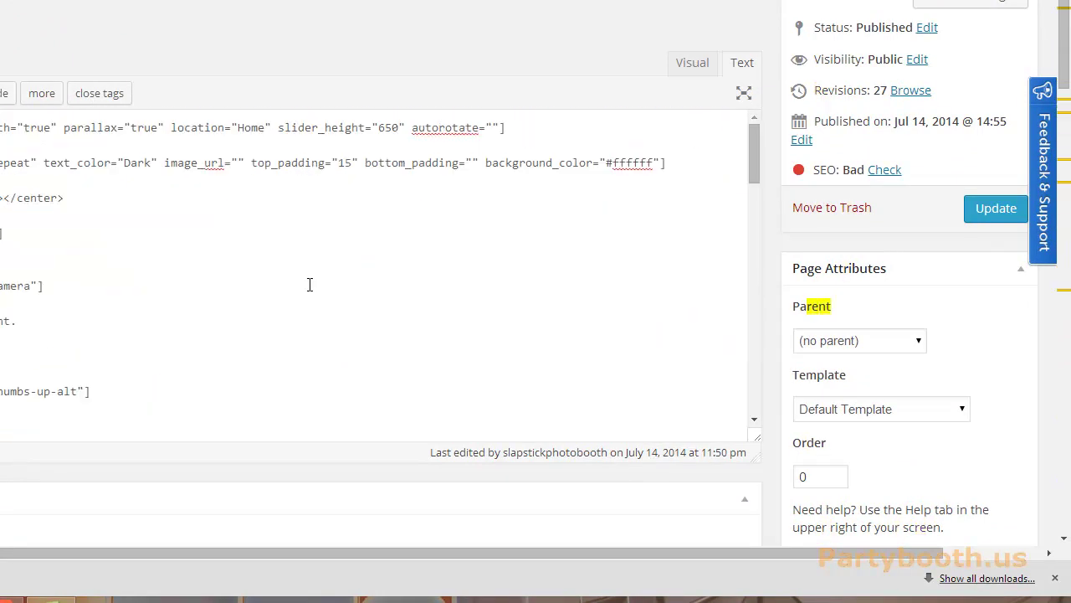
type("a")
- Append "Call us today when renting a booth for your wedding." to the Open Photobooth copy and "Rent today with ease." to Props, and update the page
left_click_drag(753, 155, 754, 400)
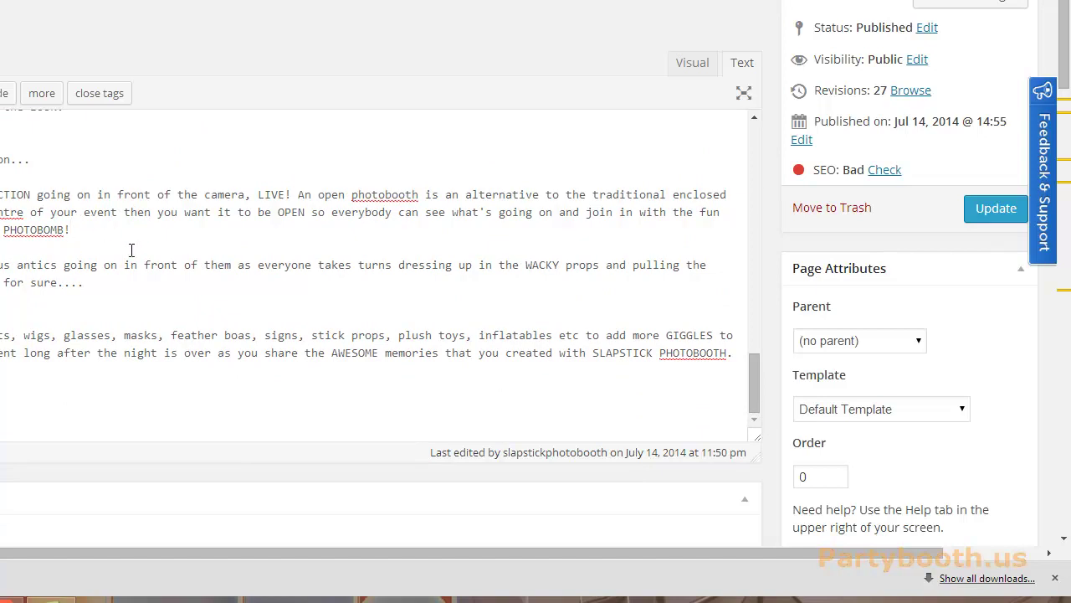
type("all us toda")
type("y fo")
key("BackSpace")
key("BackSpace")
type("when")
key("BackSpace")
type("n renting a booth ")
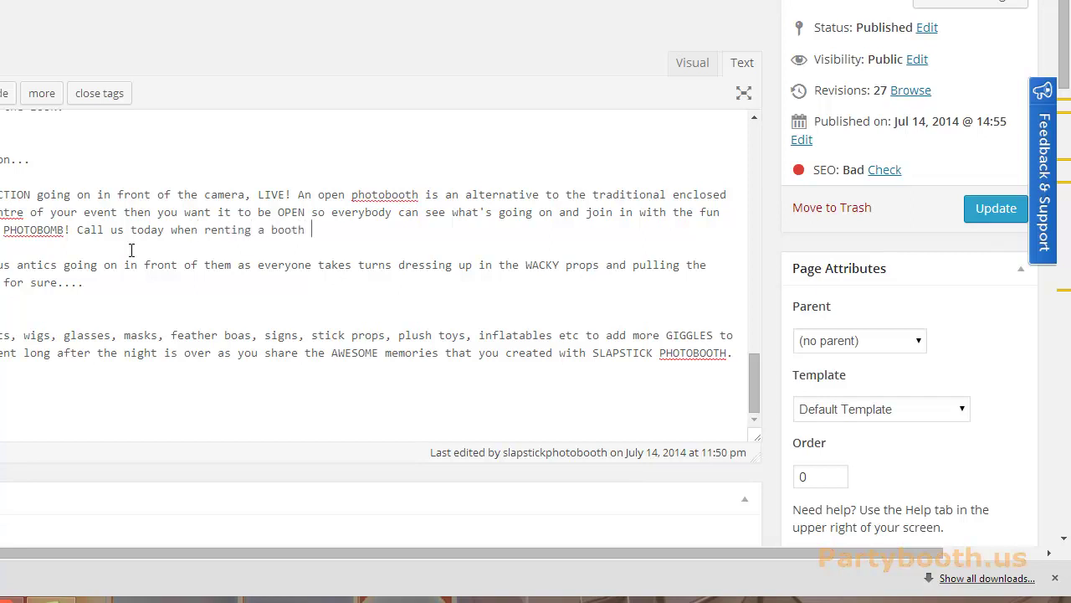
type("for your wedding.")
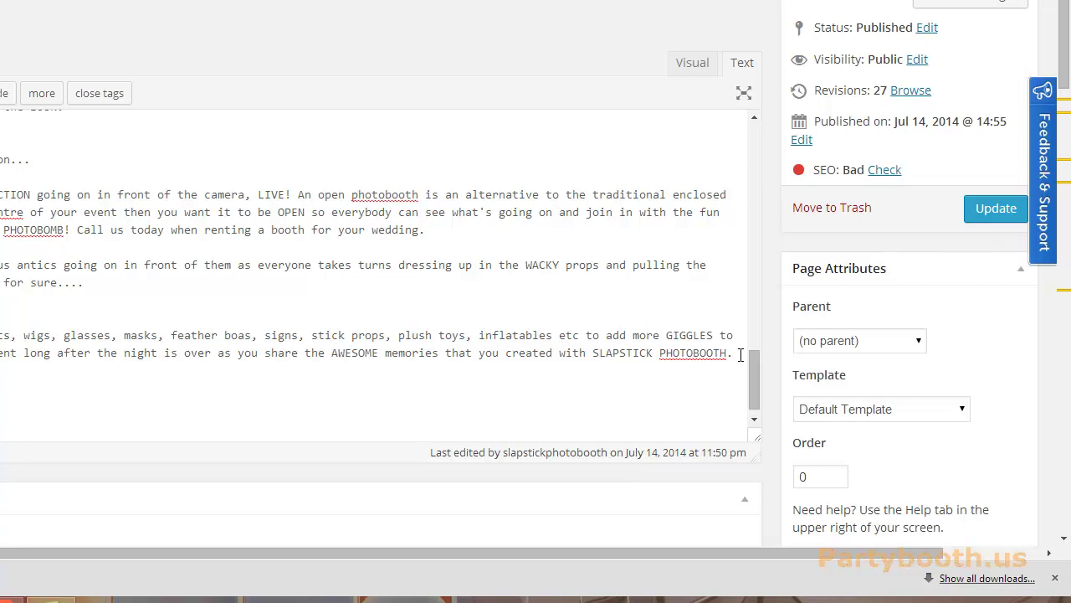
left_click(994, 211)
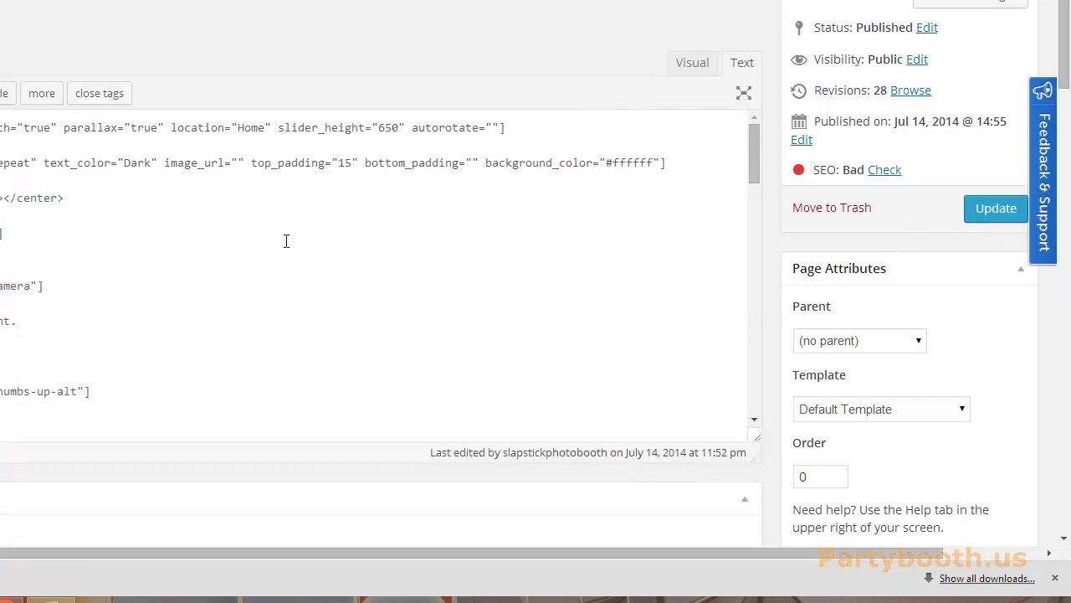
- Find "photos" in the page text, replace it with "pictures" in the sentence about the two beauty lights, and update the page
scroll(286, 241, "down", 5)
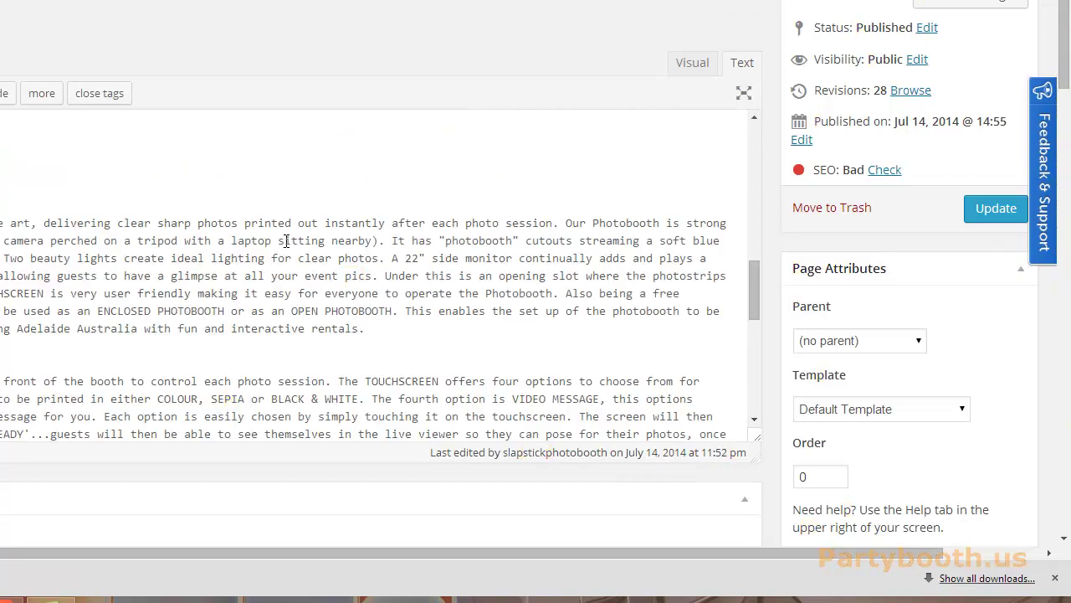
key("ctrl+f")
type("photos")
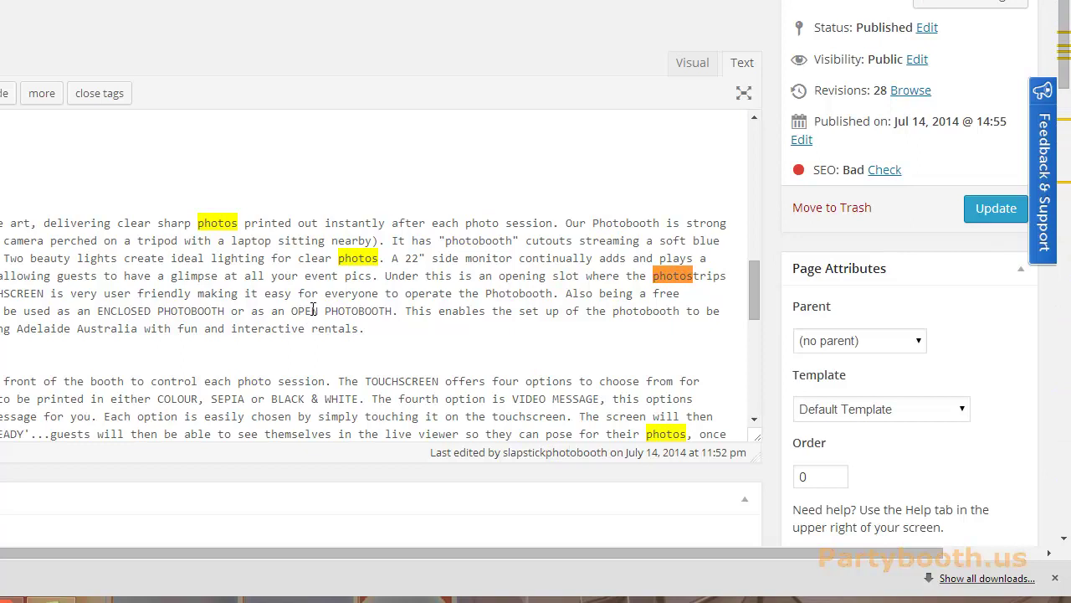
left_click_drag(338, 259, 385, 264)
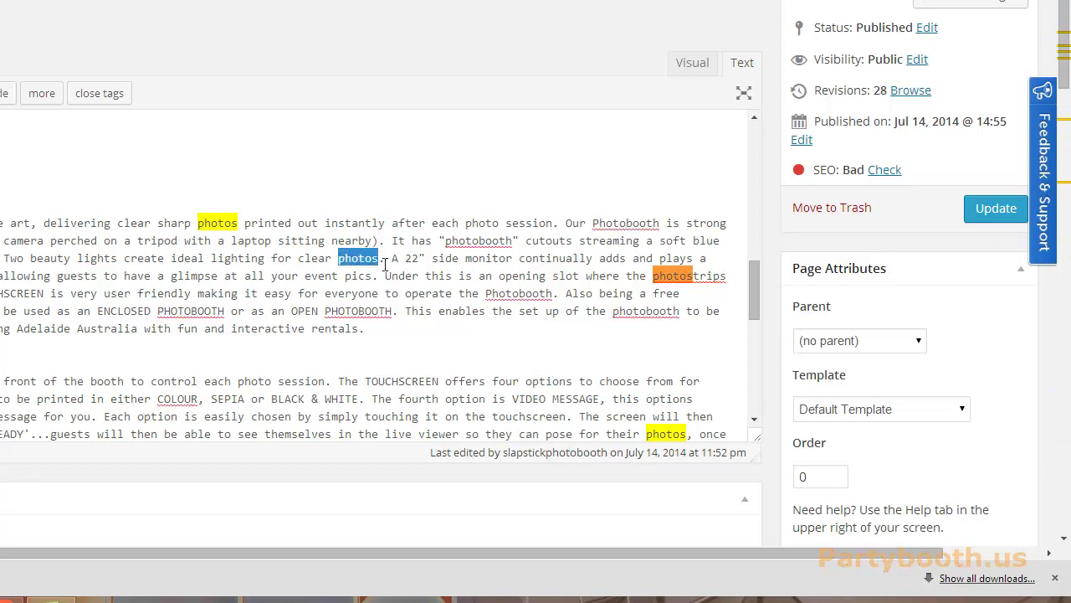
type("pic")
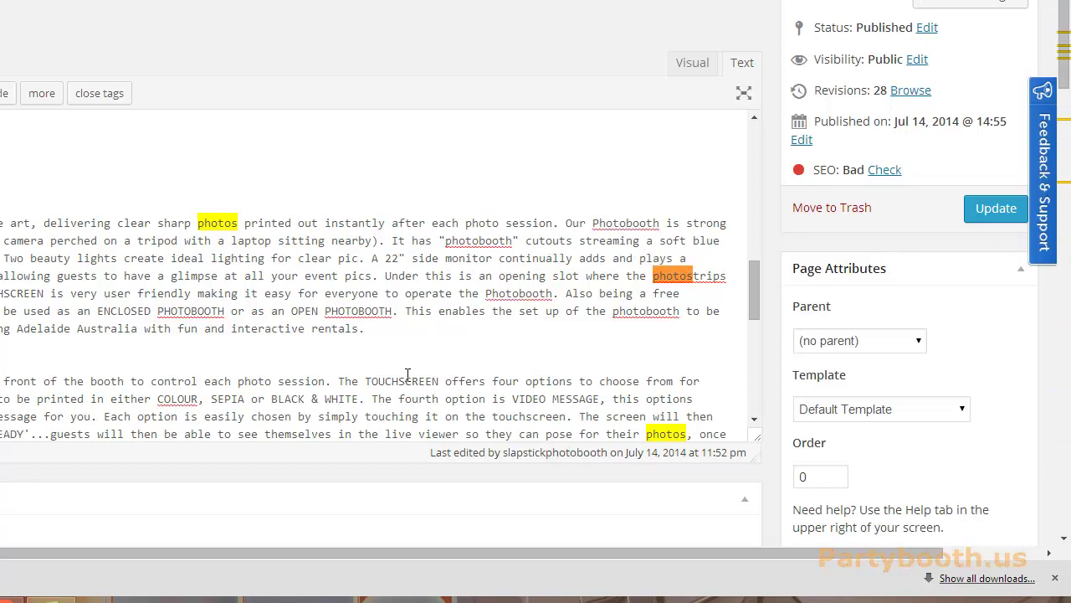
type("tures")
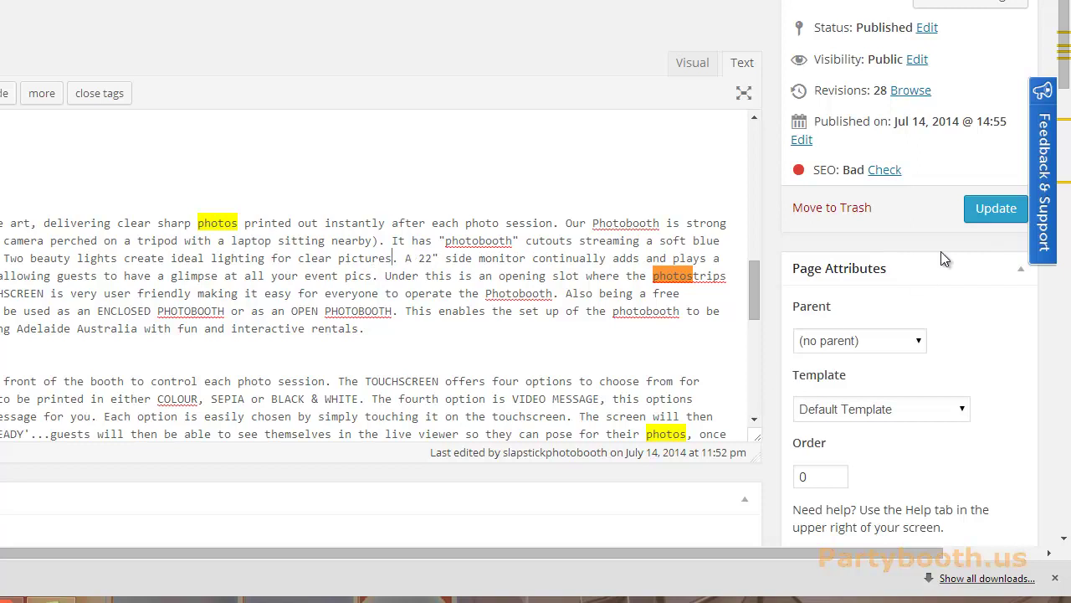
left_click(994, 210)
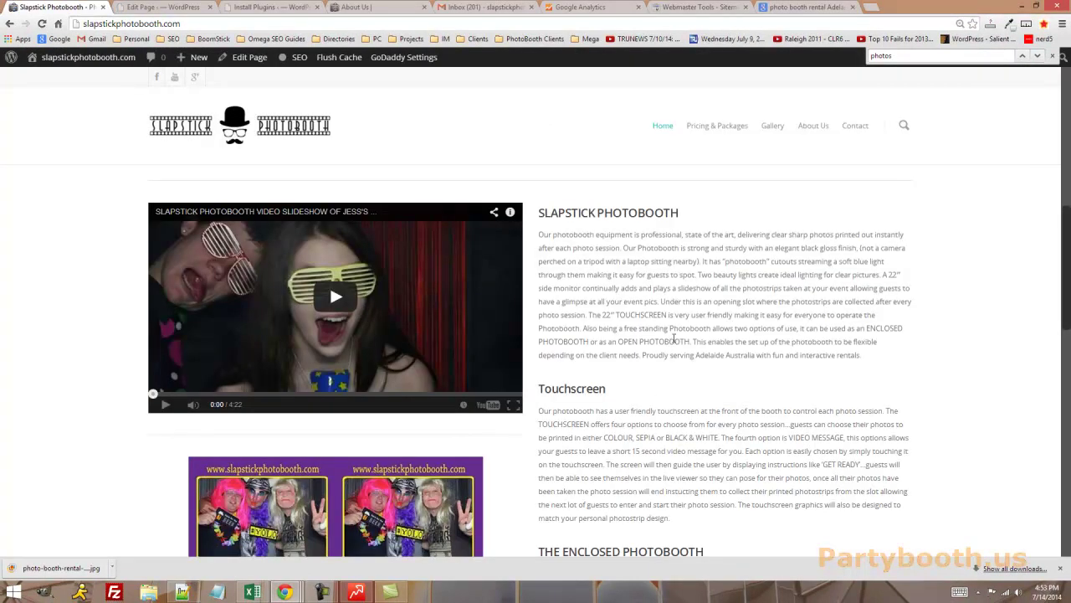
- Review the updated copy on the live Home page and check the embedded slideshow video on YouTube
scroll(712, 296, "down", 5)
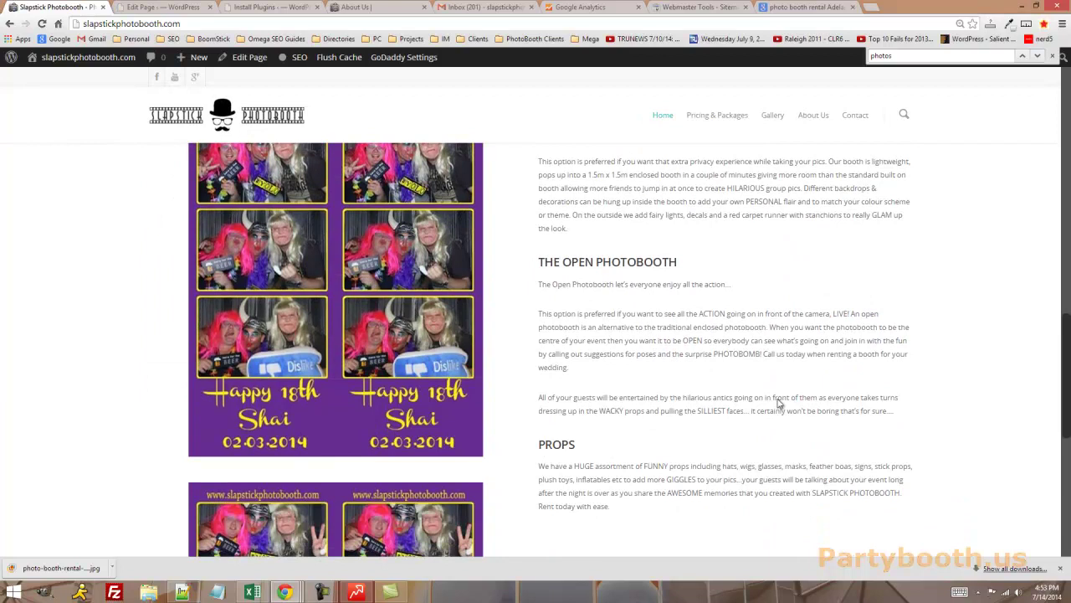
scroll(694, 385, "down", 8)
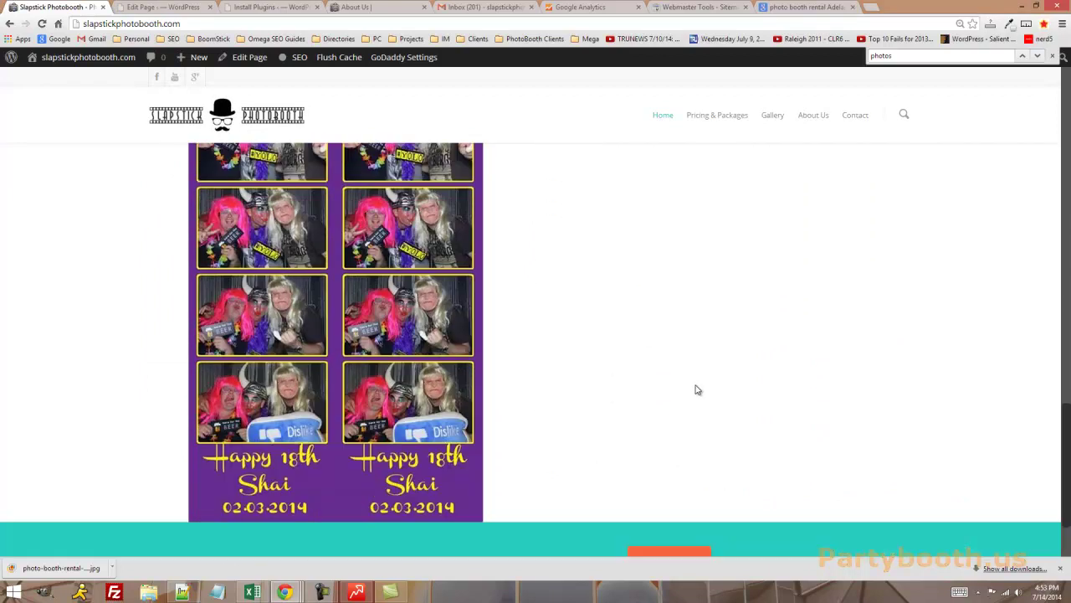
scroll(696, 387, "down", 2)
scroll(695, 388, "up", 10)
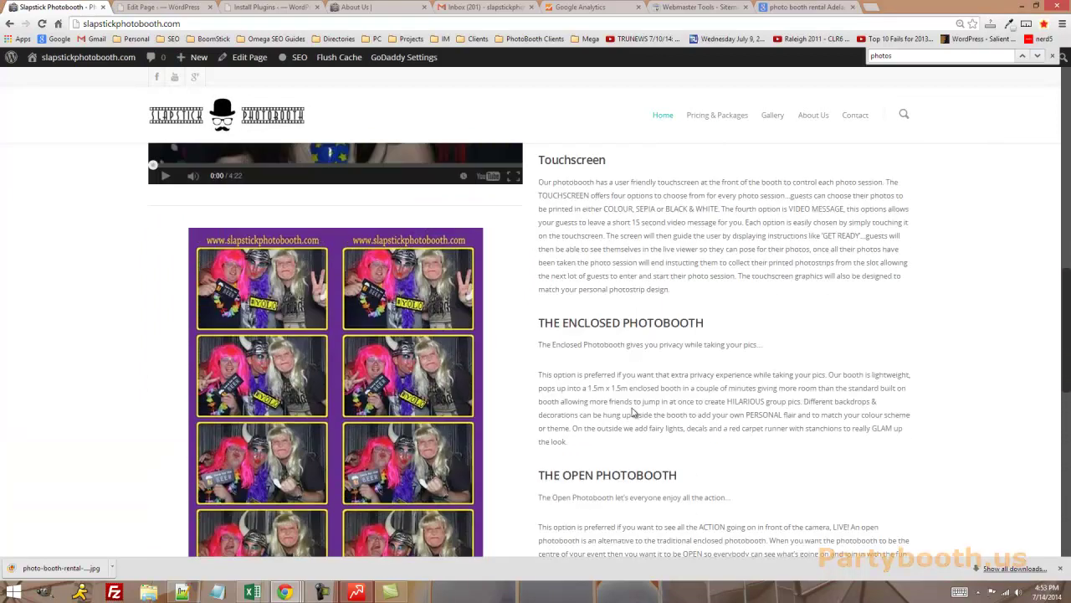
scroll(633, 412, "up", 1)
scroll(736, 427, "down", 5)
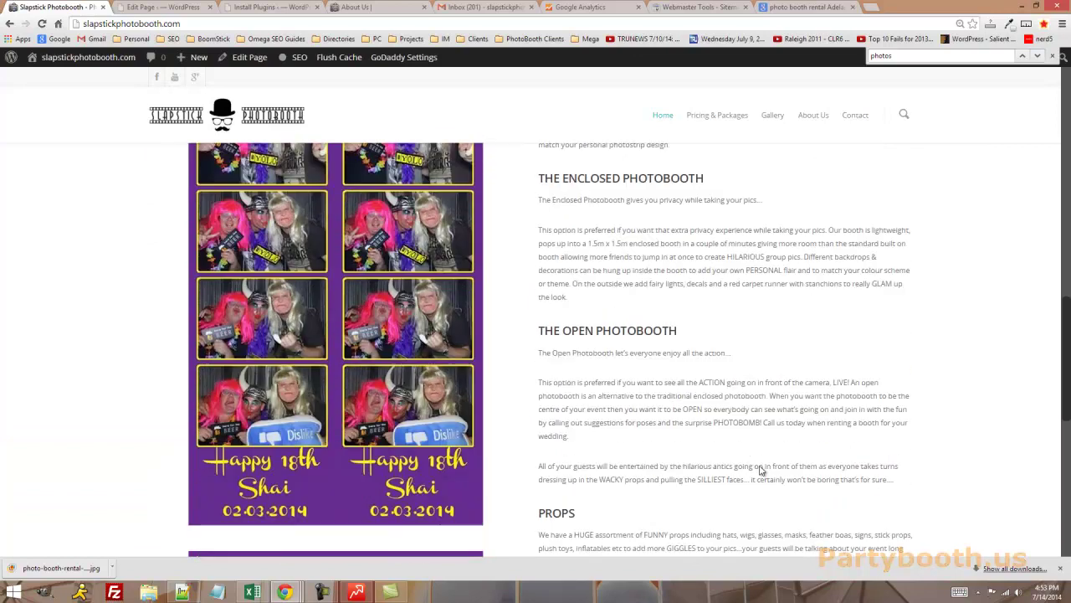
scroll(775, 450, "up", 2)
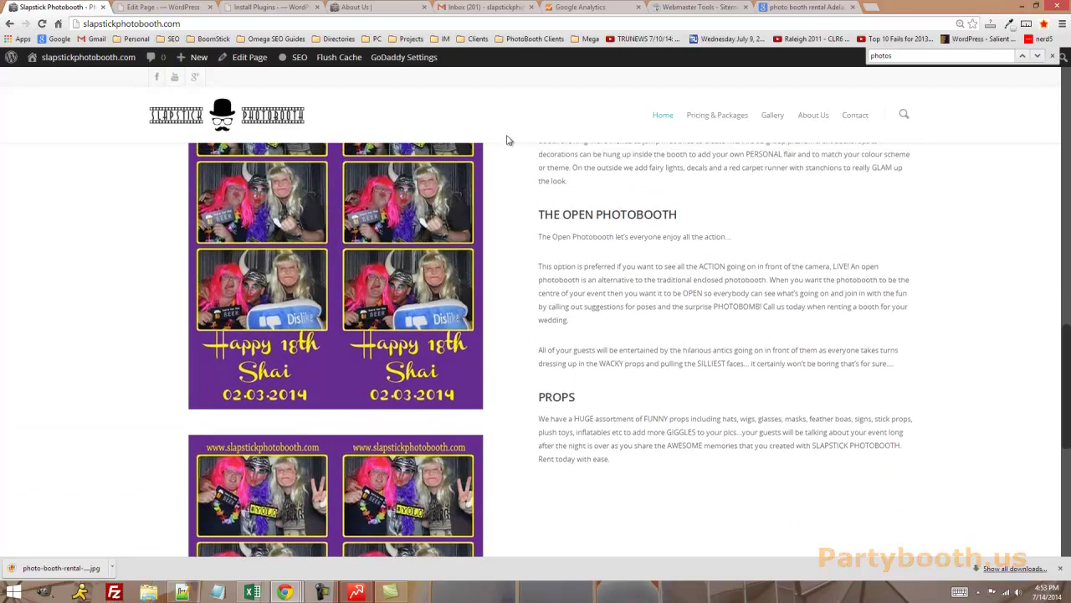
scroll(502, 117, "up", 6)
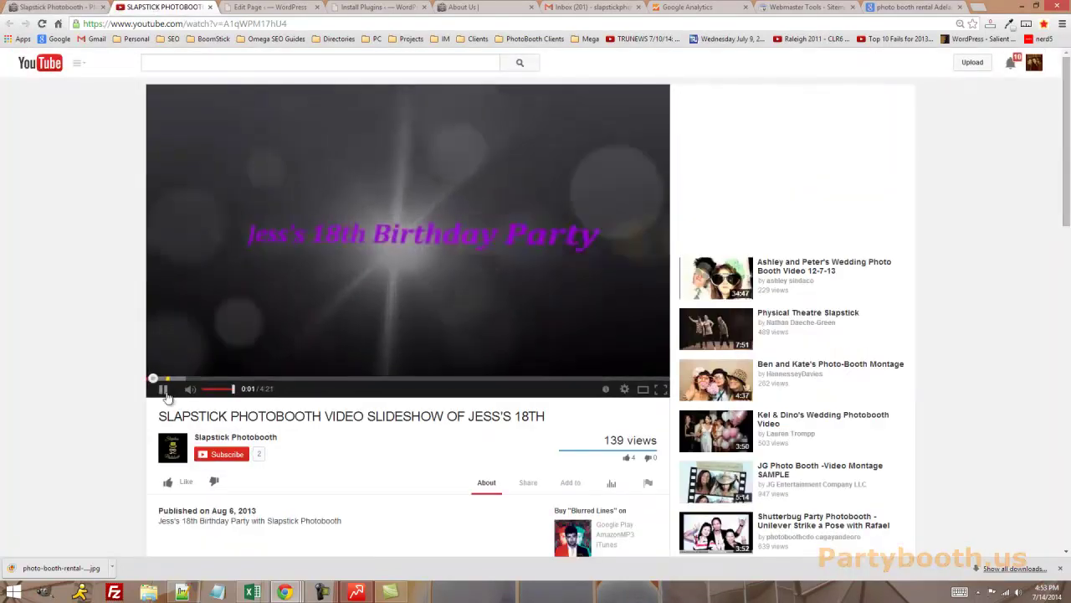
left_click(50, 7)
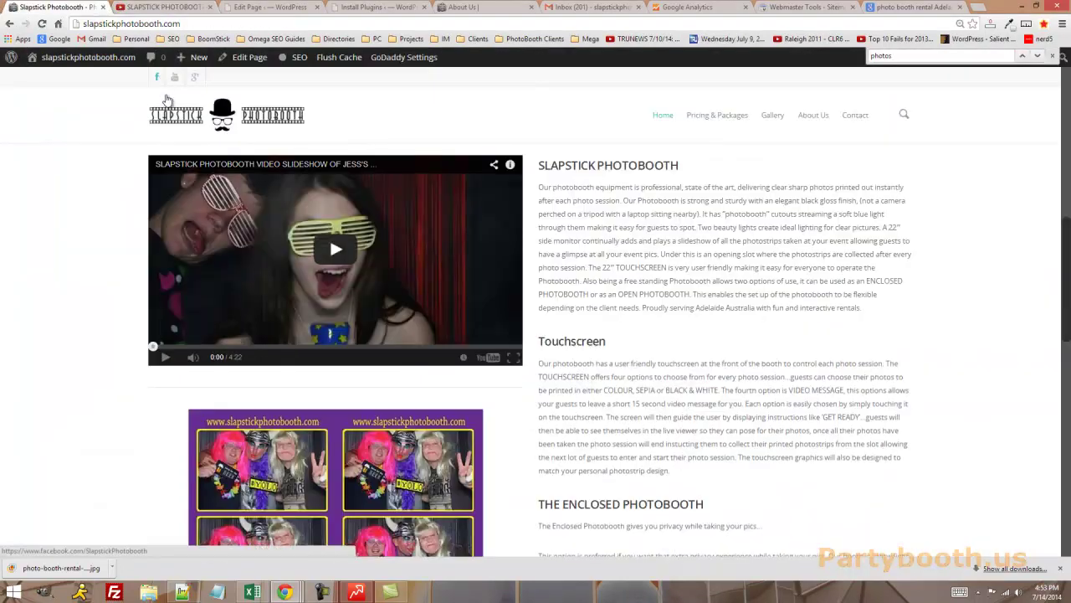
scroll(759, 300, "down", 2)
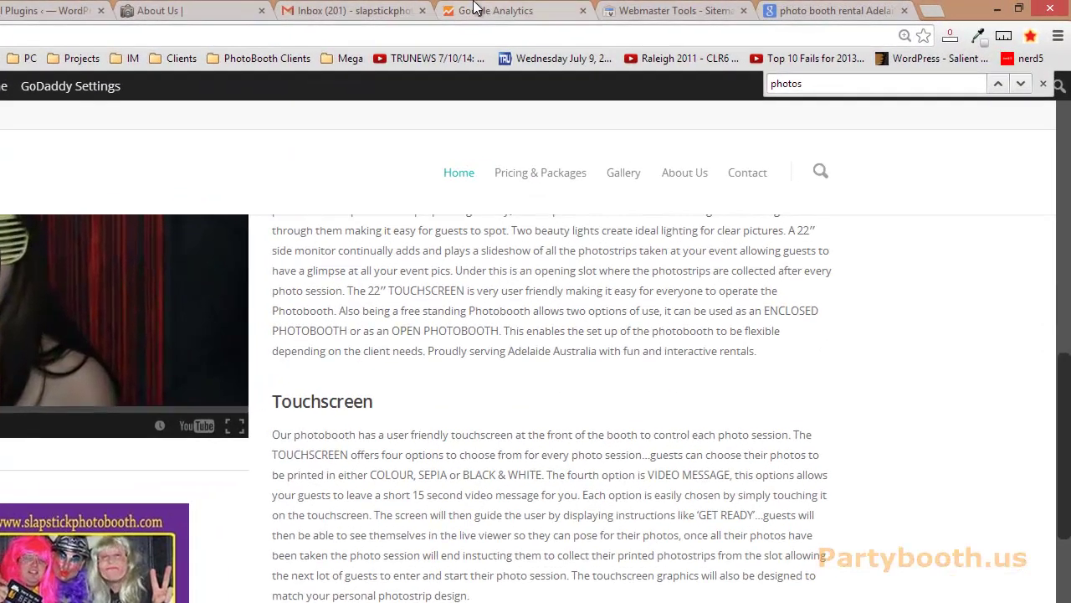
- Switch to Google Analytics and copy the complete website tracking script
left_click(677, 5)
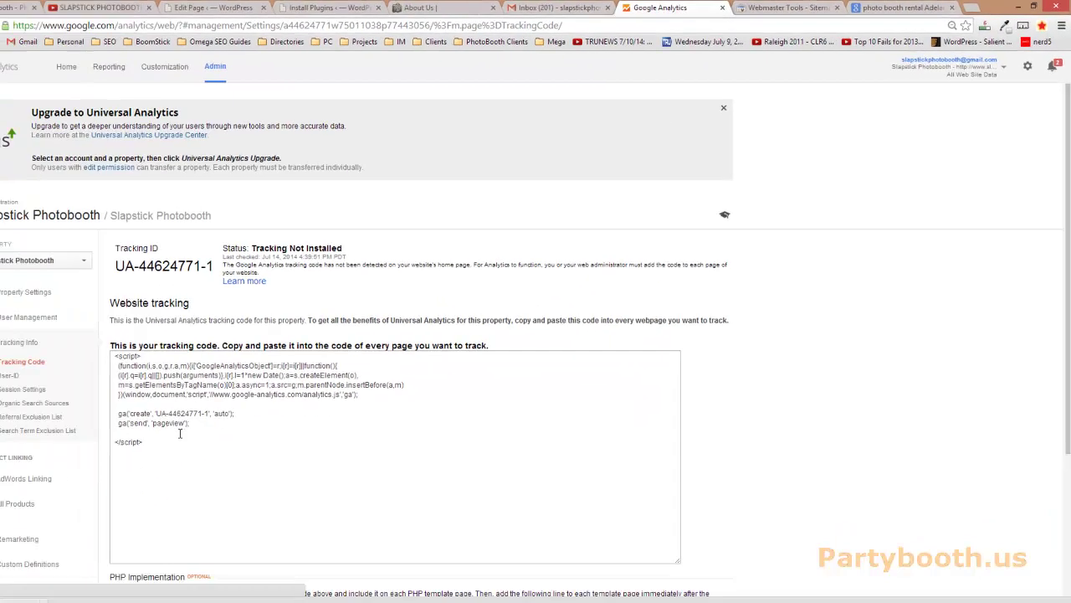
left_click_drag(179, 435, 107, 361)
key("ctrl+c")
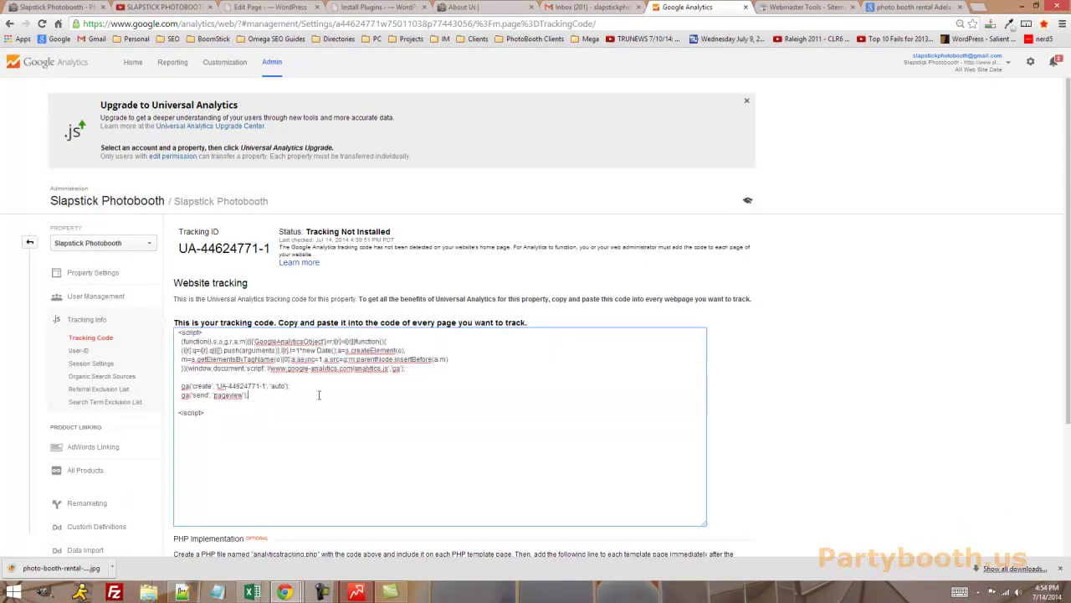
- Return to the WordPress admin and open the options of the Head Meta Data plugin settings
left_click(560, 6)
left_click(486, 7)
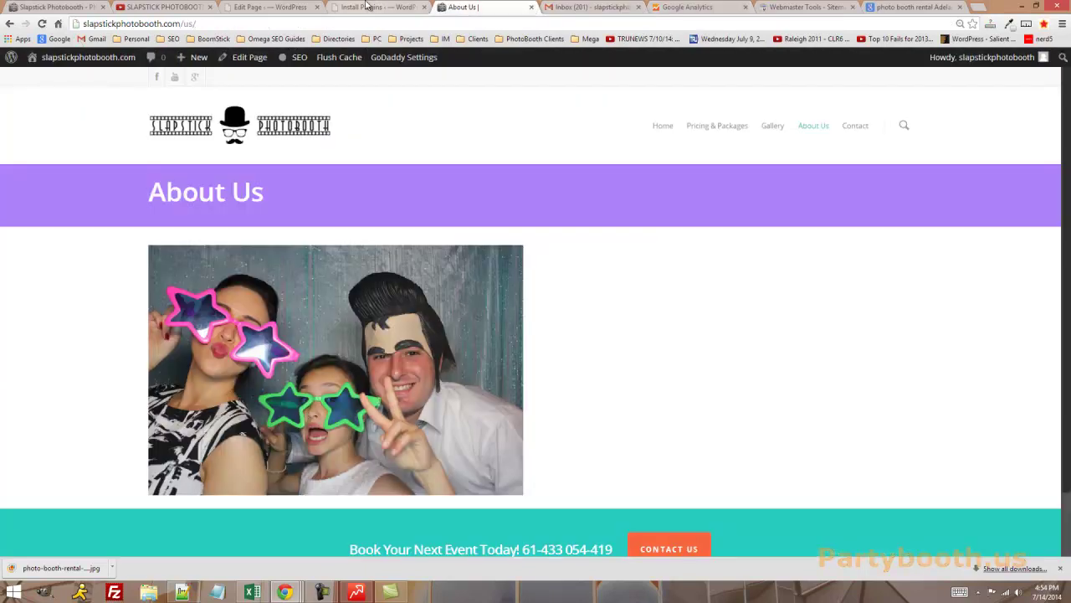
left_click(345, 8)
left_click(301, 6)
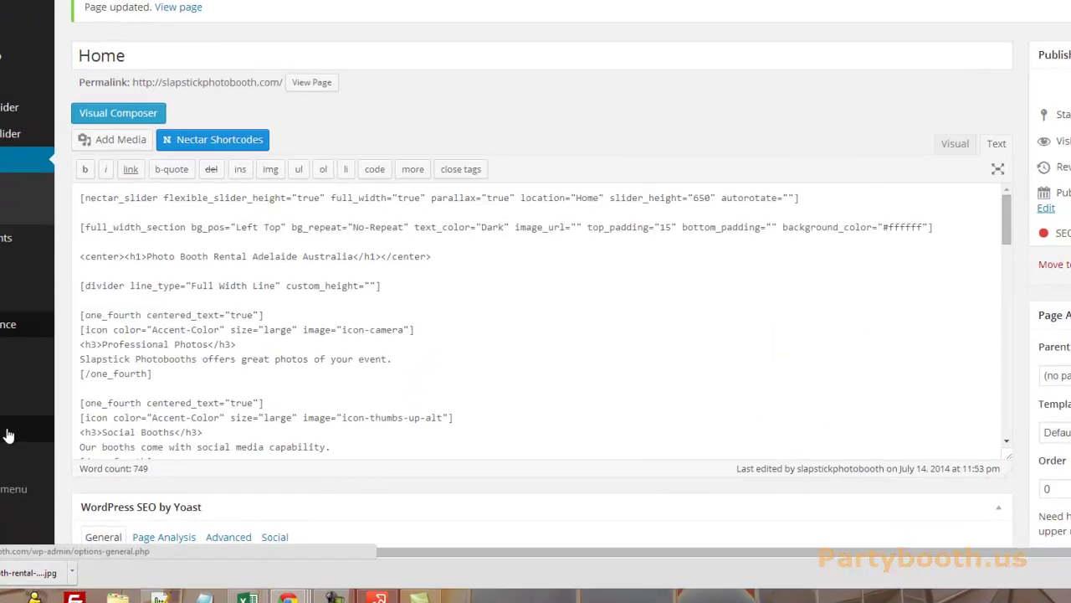
mouse_move(83, 452)
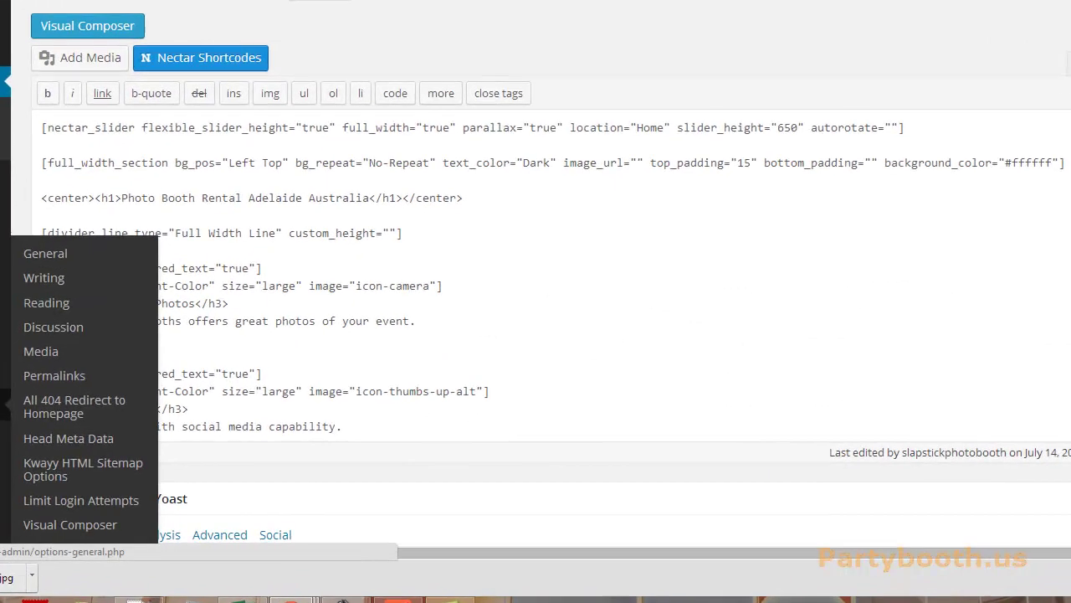
left_click(54, 435)
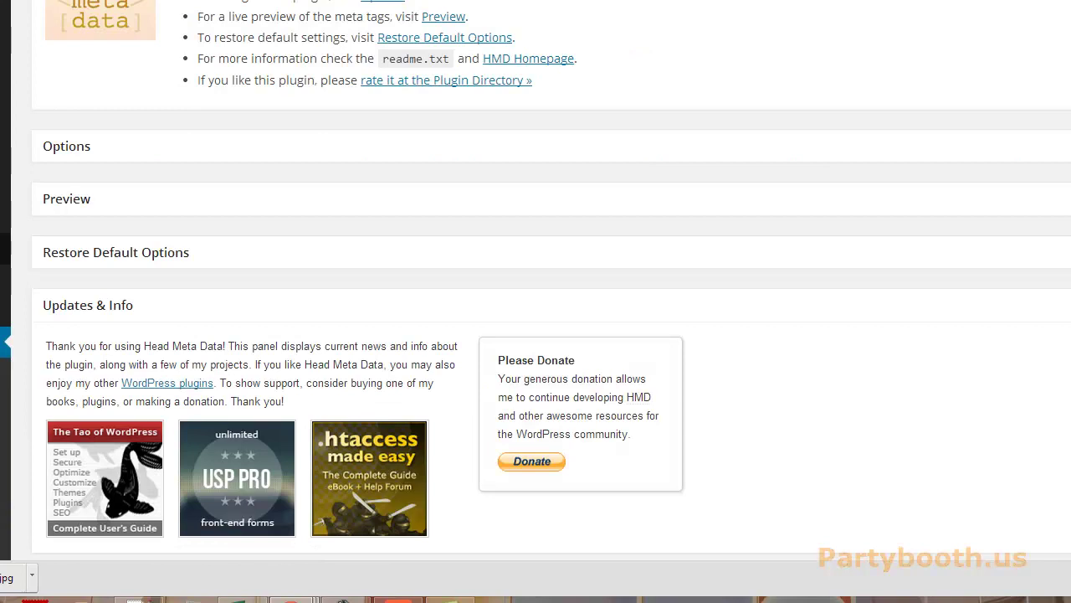
mouse_move(5, 251)
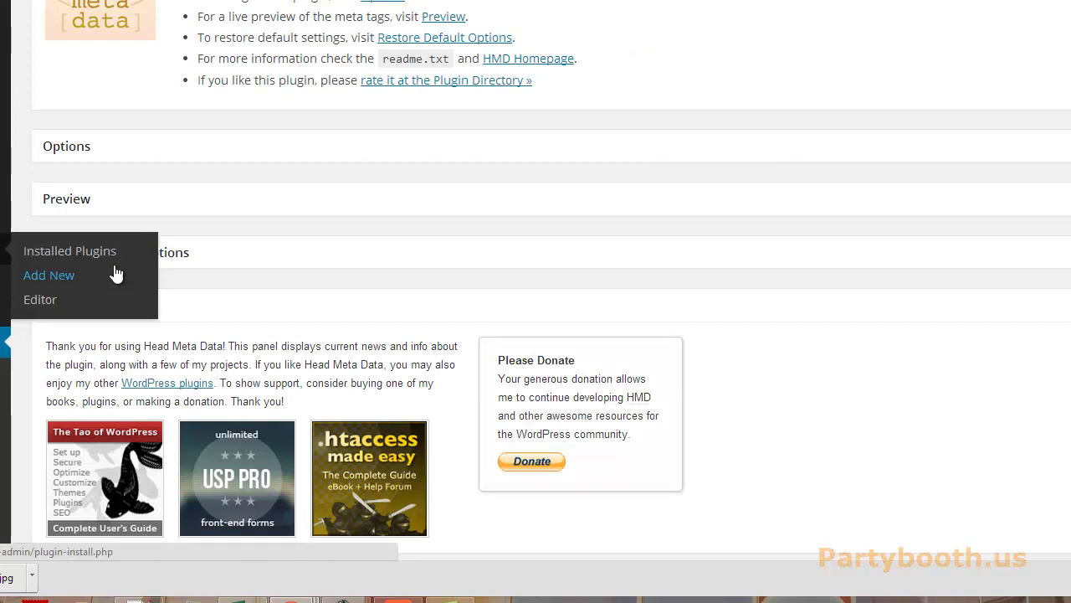
left_click(796, 148)
scroll(792, 168, "down", 3)
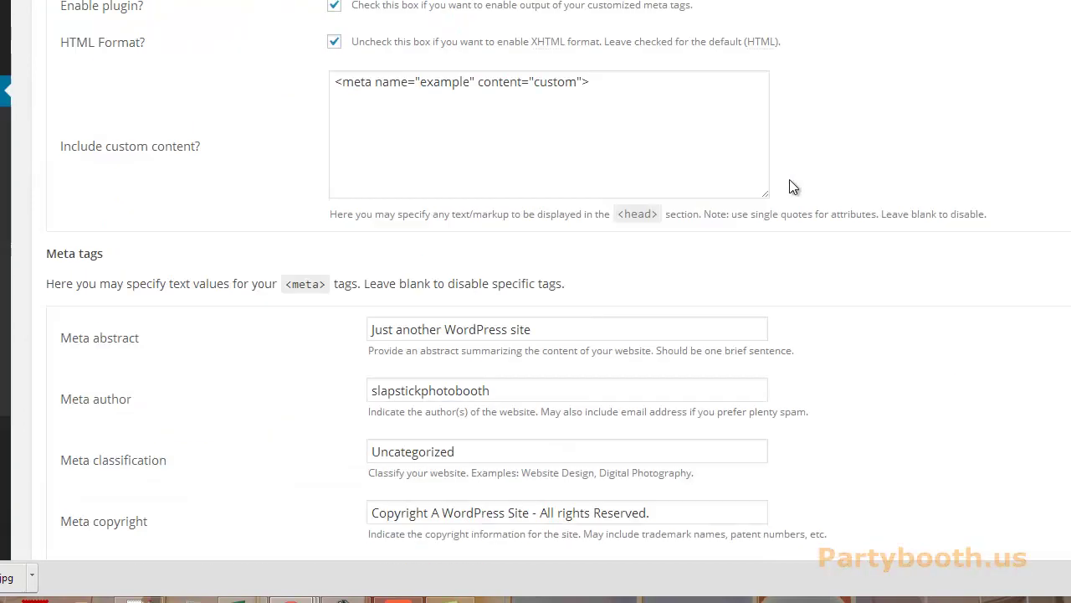
- Replace the example meta tag in the plugin's custom head content with the copied Analytics tracking script, and save the settings
left_click(680, 101)
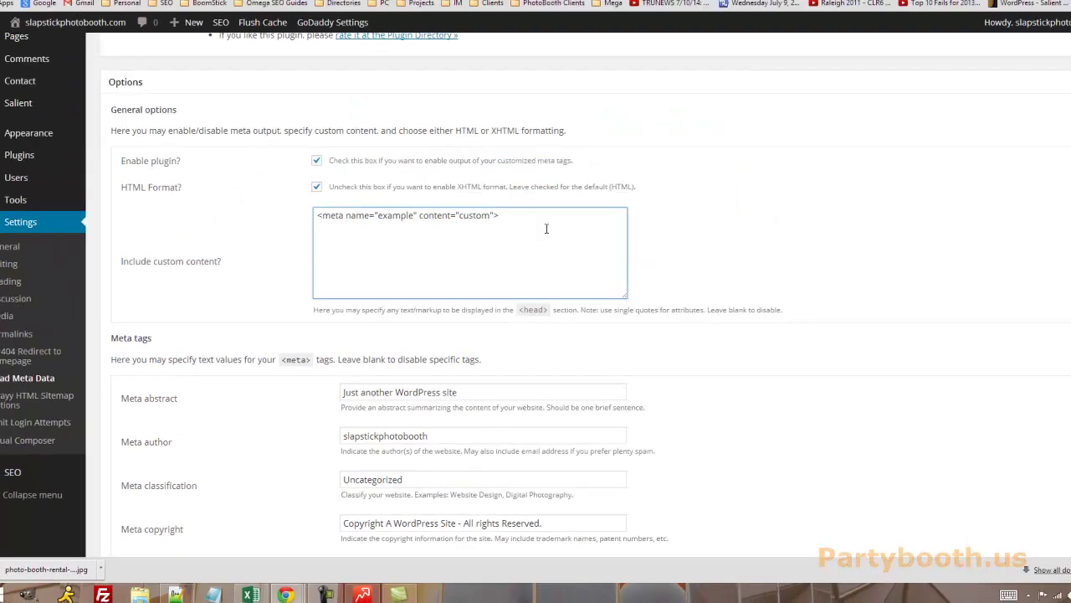
left_click_drag(502, 215, 316, 215)
key("ctrl+v")
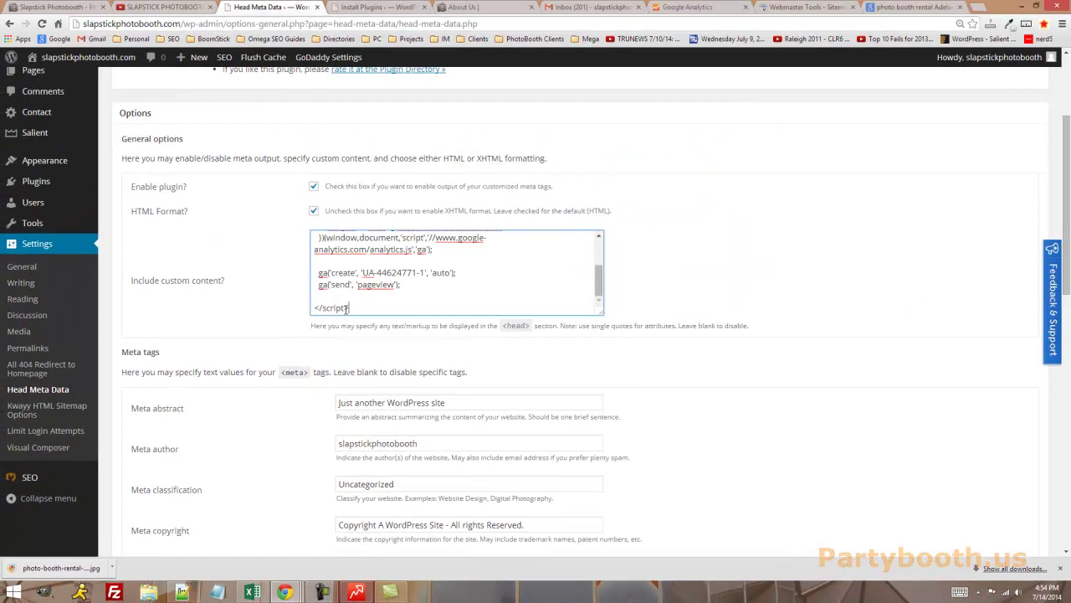
scroll(737, 220, "down", 4)
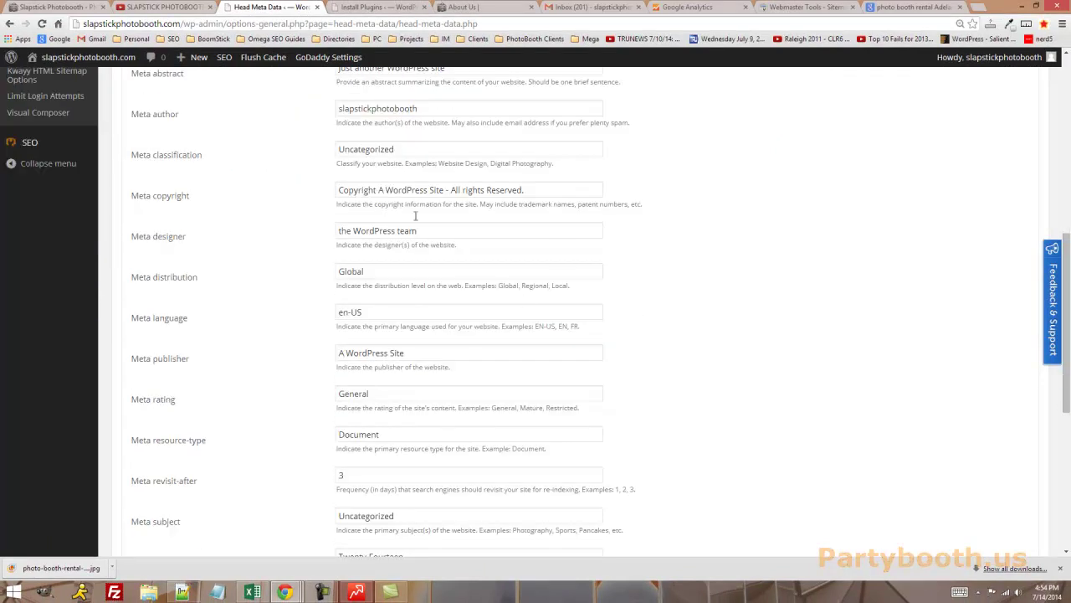
scroll(467, 271, "down", 3)
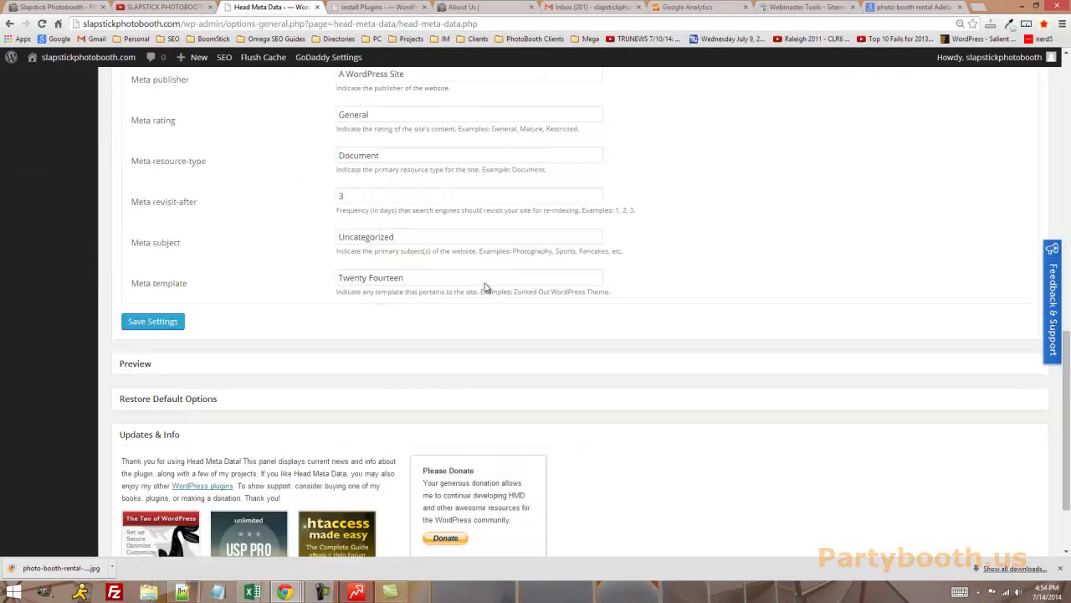
left_click(157, 326)
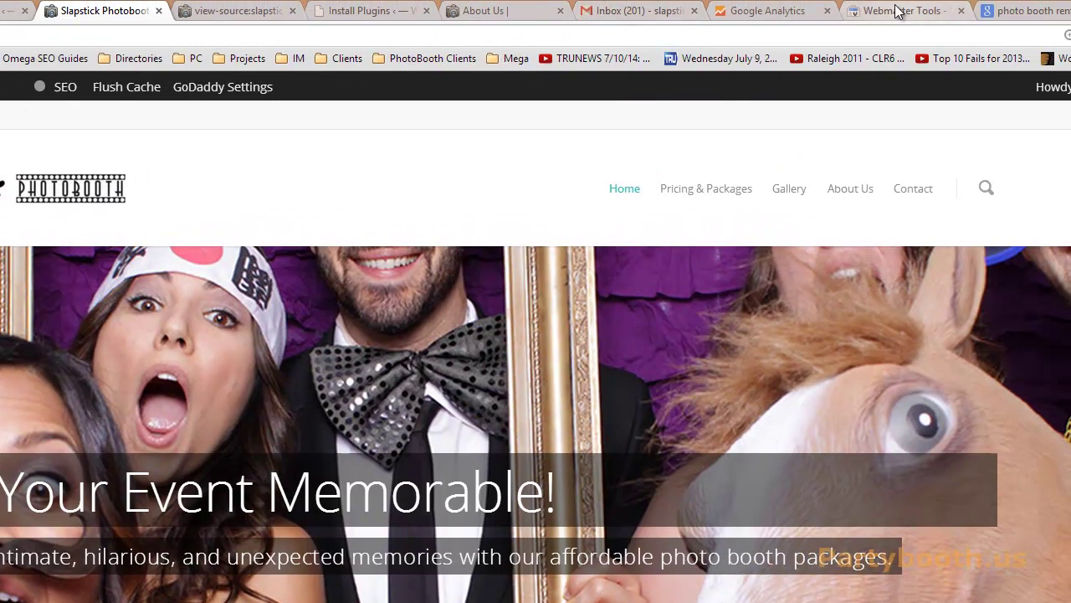
- Switch to Webmaster Tools, check the site dashboard, and start adding a sitemap in the site's crawl sitemaps section
left_click(898, 10)
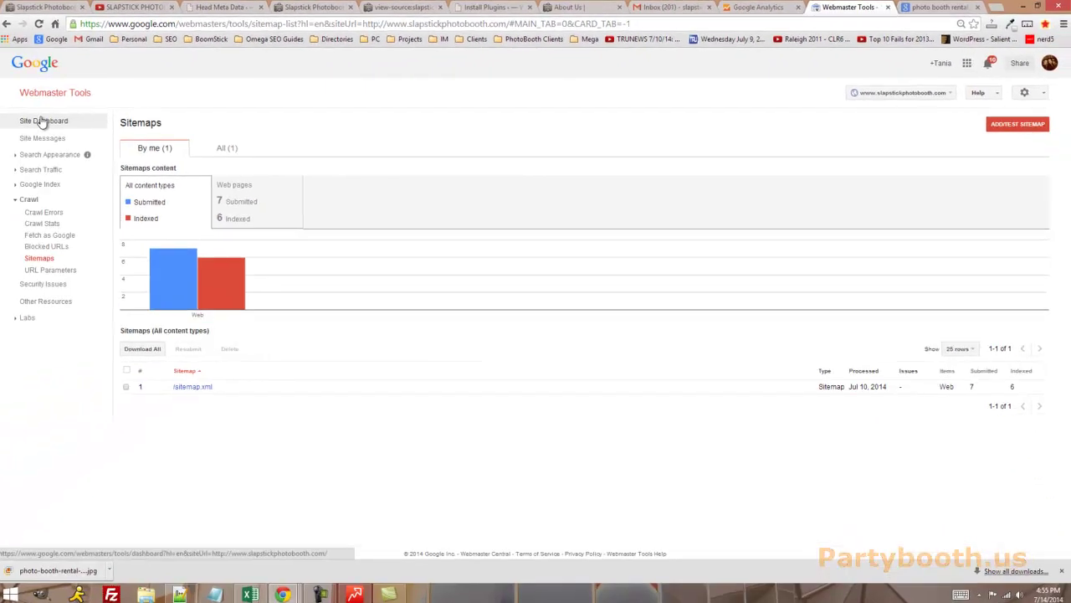
left_click(45, 119)
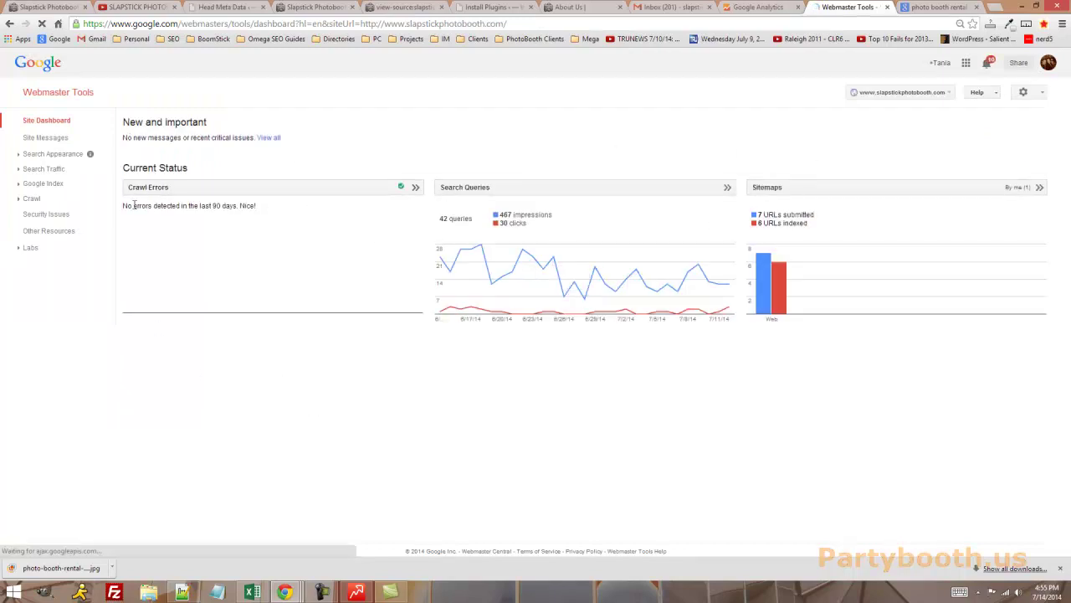
left_click(35, 201)
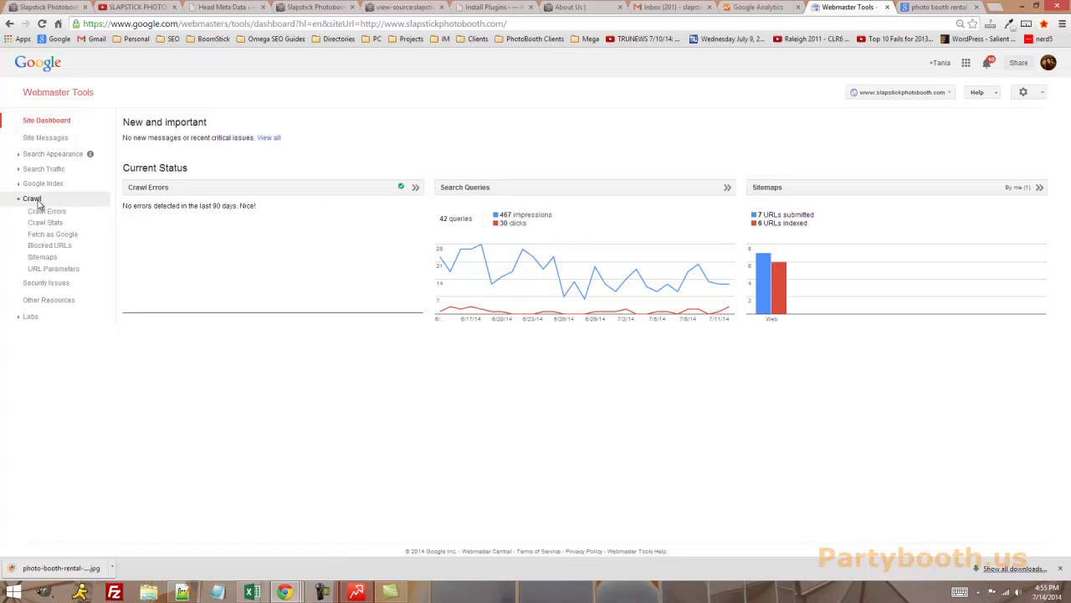
left_click(52, 261)
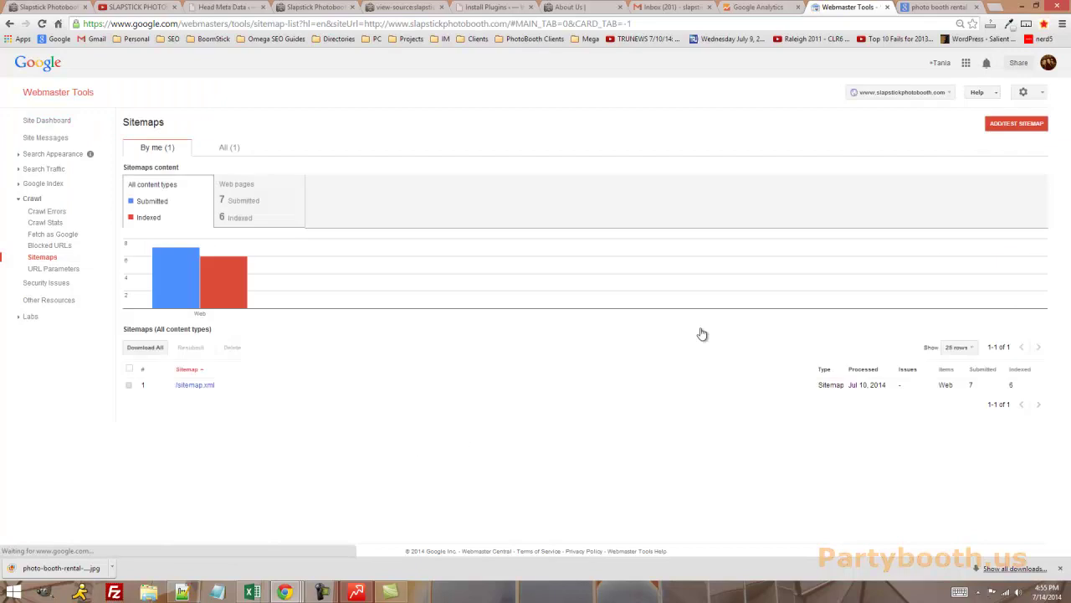
left_click(1019, 126)
- Return to the WordPress admin and open the Yoast SEO plugin's XML Sitemaps settings
left_click(402, 7)
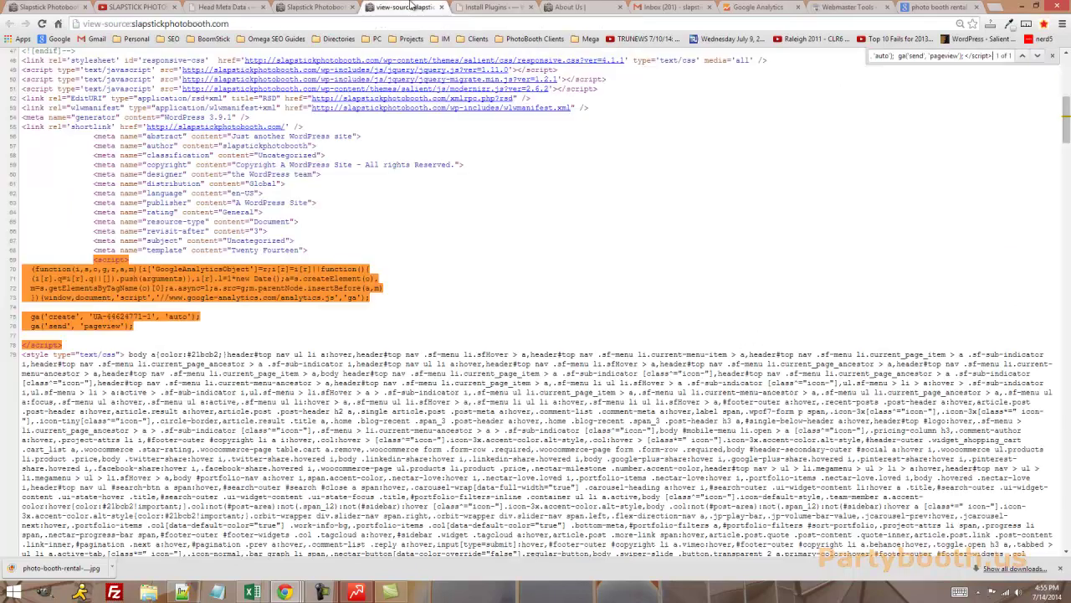
left_click(285, 9)
left_click(228, 7)
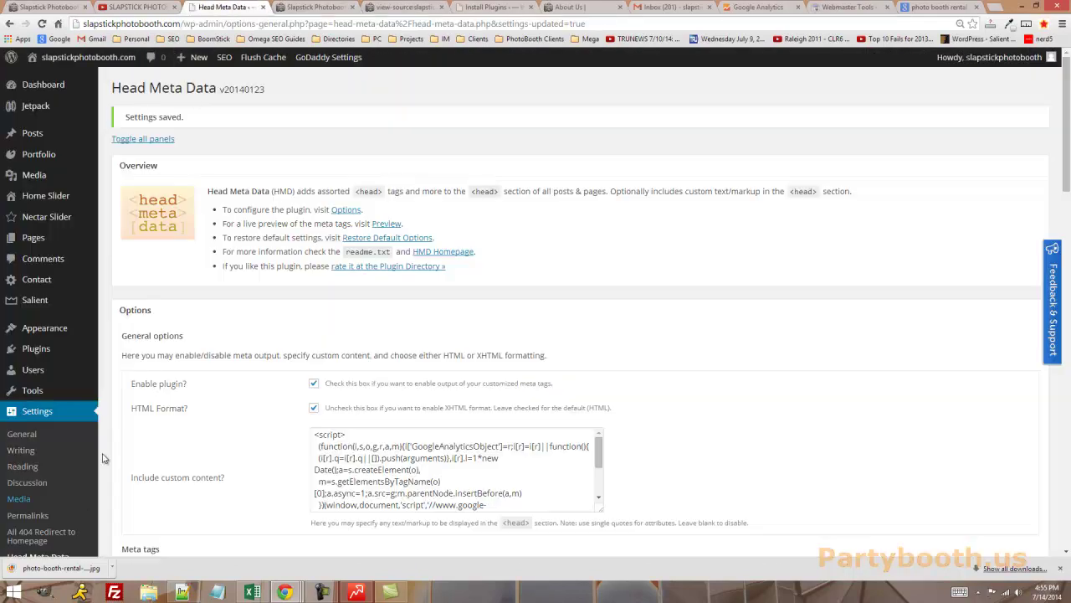
scroll(108, 448, "down", 4)
mouse_move(45, 317)
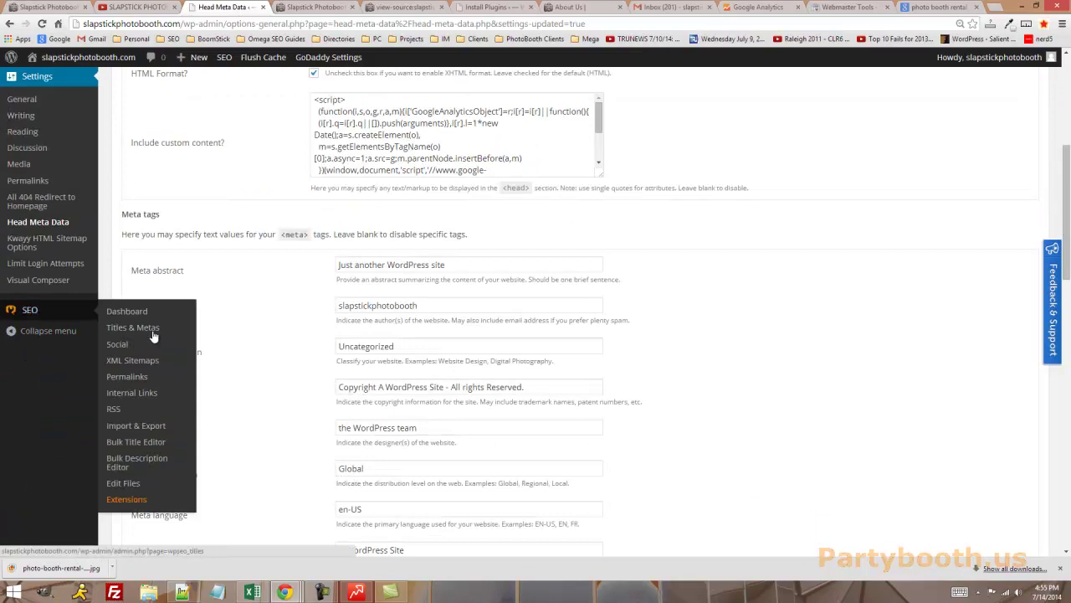
left_click(134, 361)
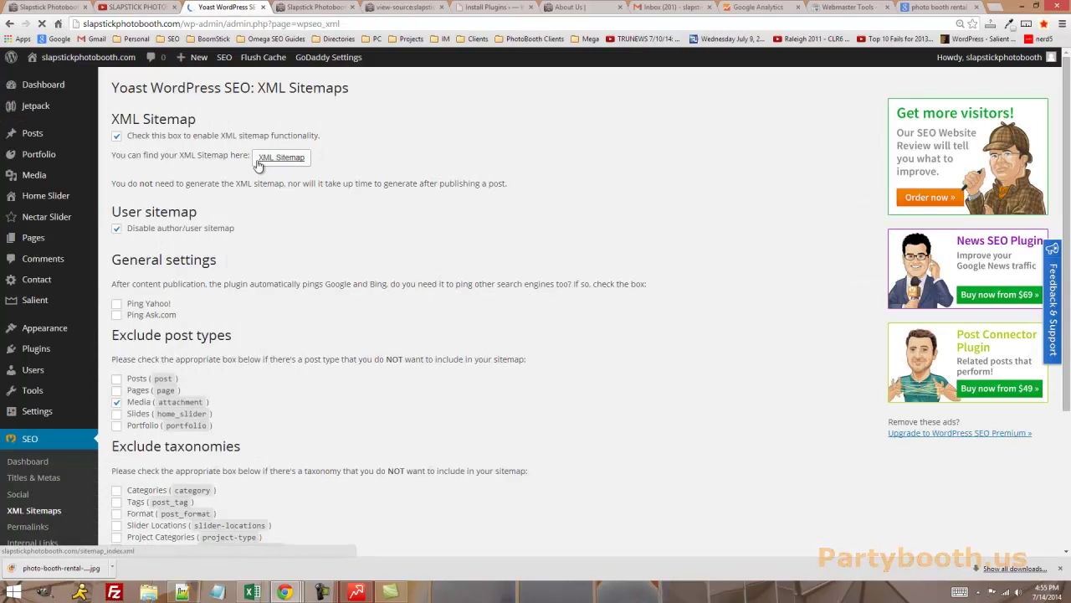
- Exclude the Slides and Portfolio post types from the XML sitemap
scroll(256, 164, "down", 1)
left_click(118, 358)
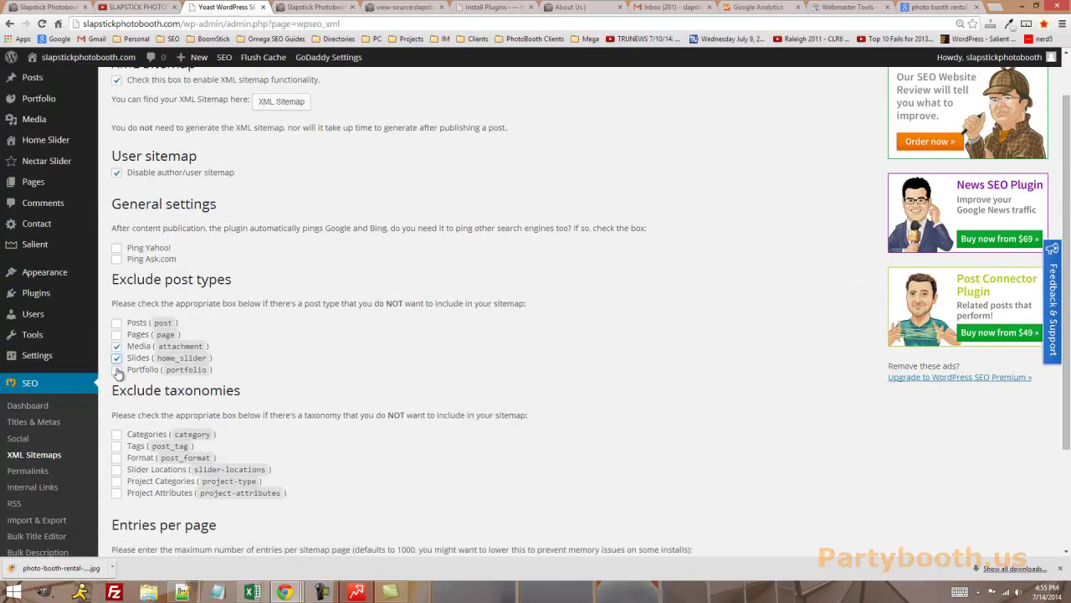
left_click(117, 370)
- Exclude the Categories, Tags, Format, Slider Locations, Project Categories and Project Attributes taxonomies from the sitemap, and save the changes
left_click(116, 435)
left_click(117, 446)
left_click(116, 458)
left_click(117, 470)
left_click(116, 481)
left_click(117, 493)
scroll(126, 493, "down", 2)
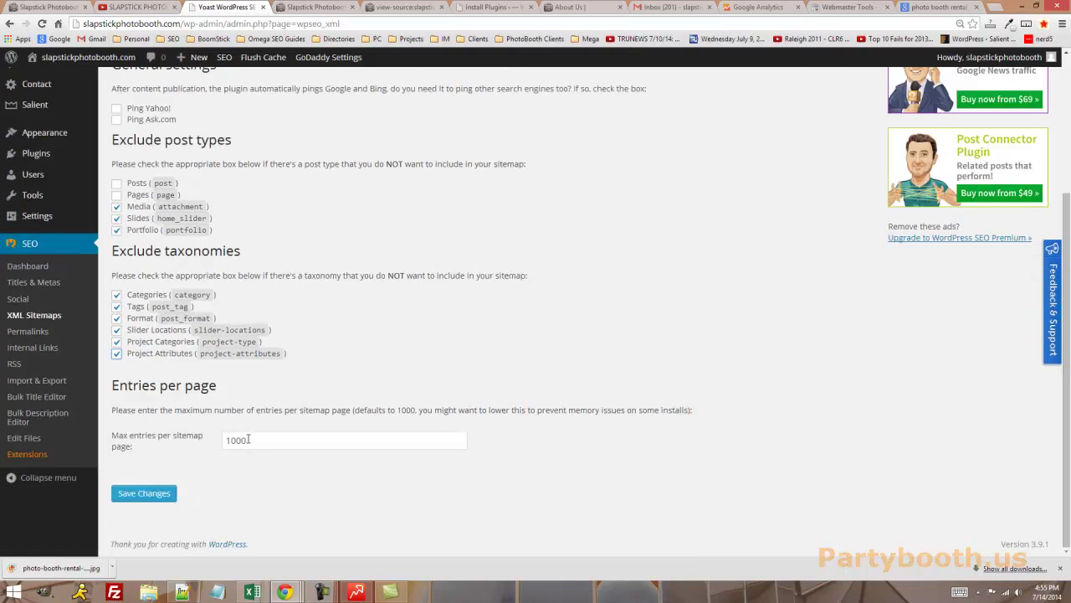
left_click(144, 493)
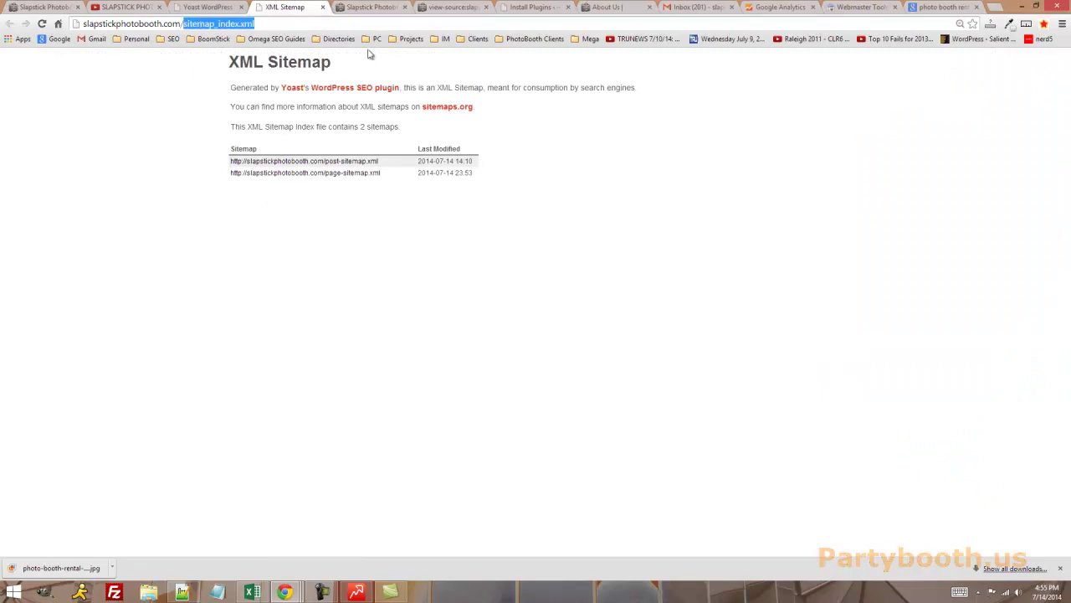
- Switch back to Webmaster Tools, submit sitemap_index.xml as a new sitemap, and refresh the sitemap list
left_click(787, 7)
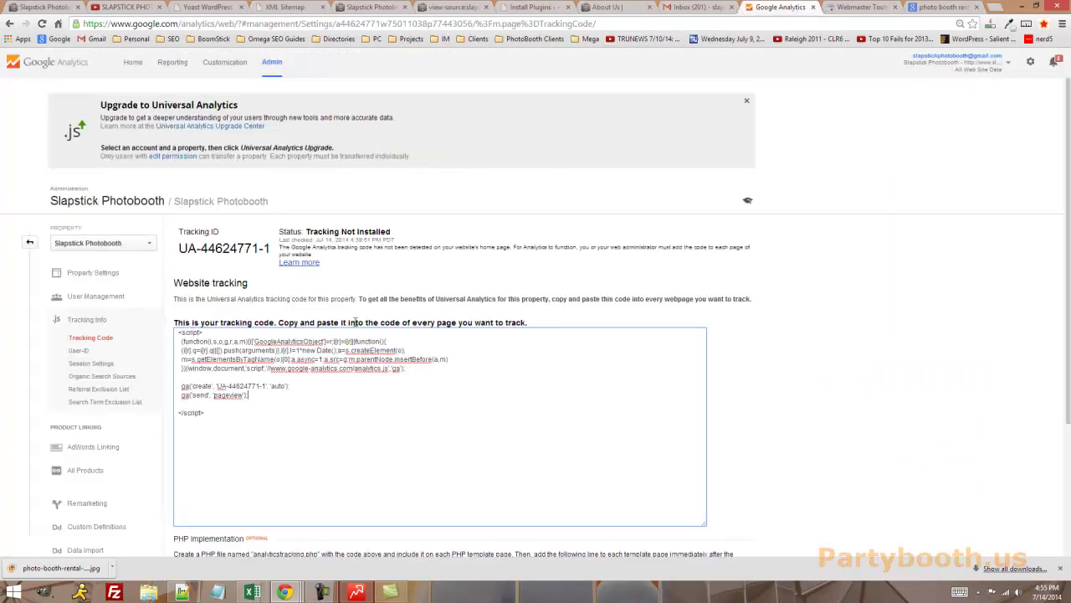
left_click(813, 6)
left_click(996, 159)
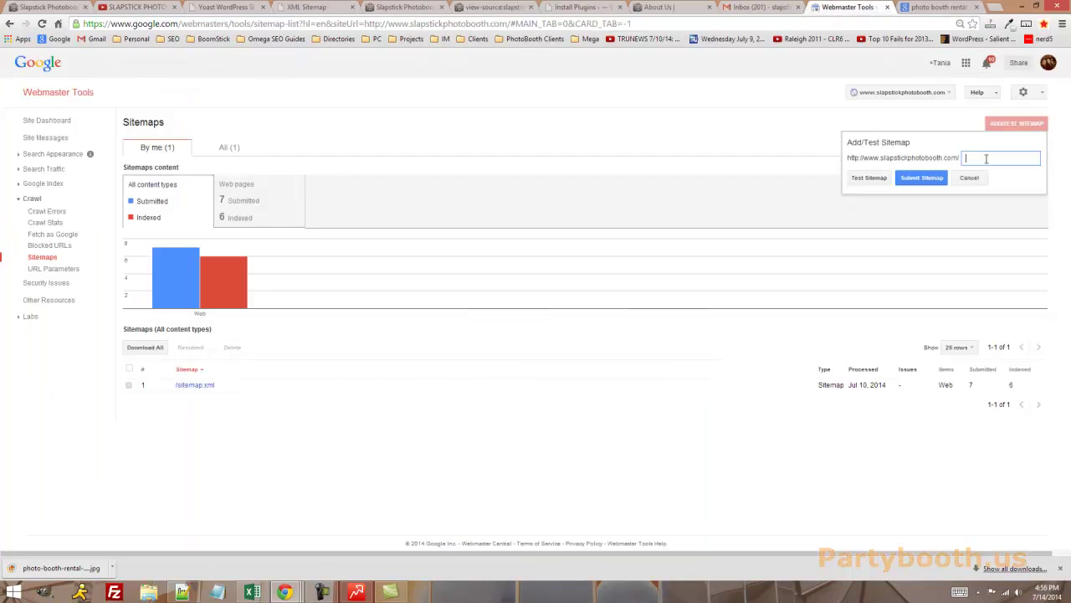
type("sitemap_index.xml")
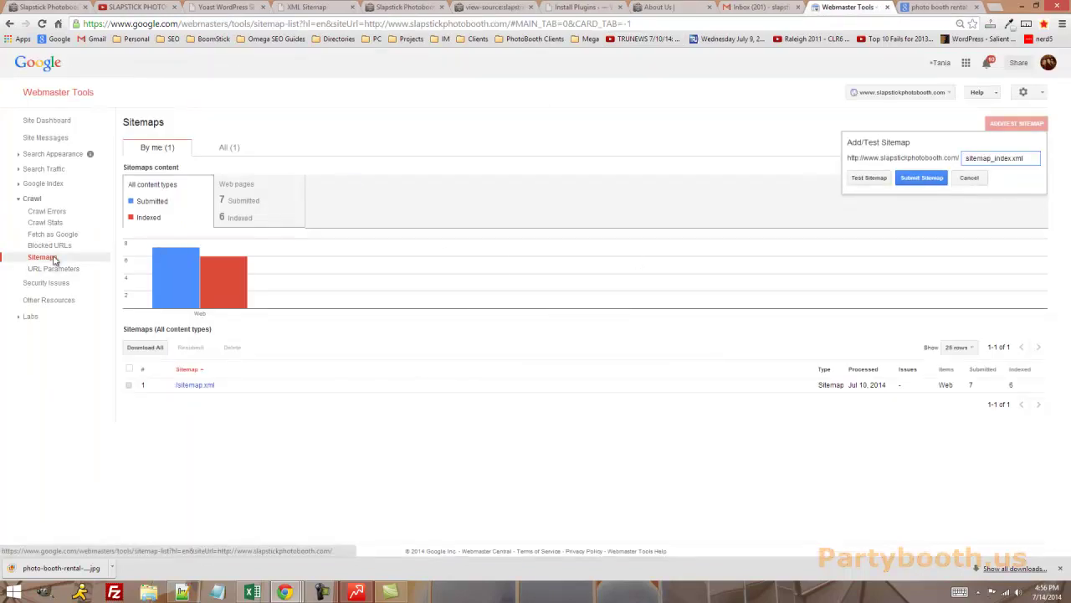
left_click(929, 179)
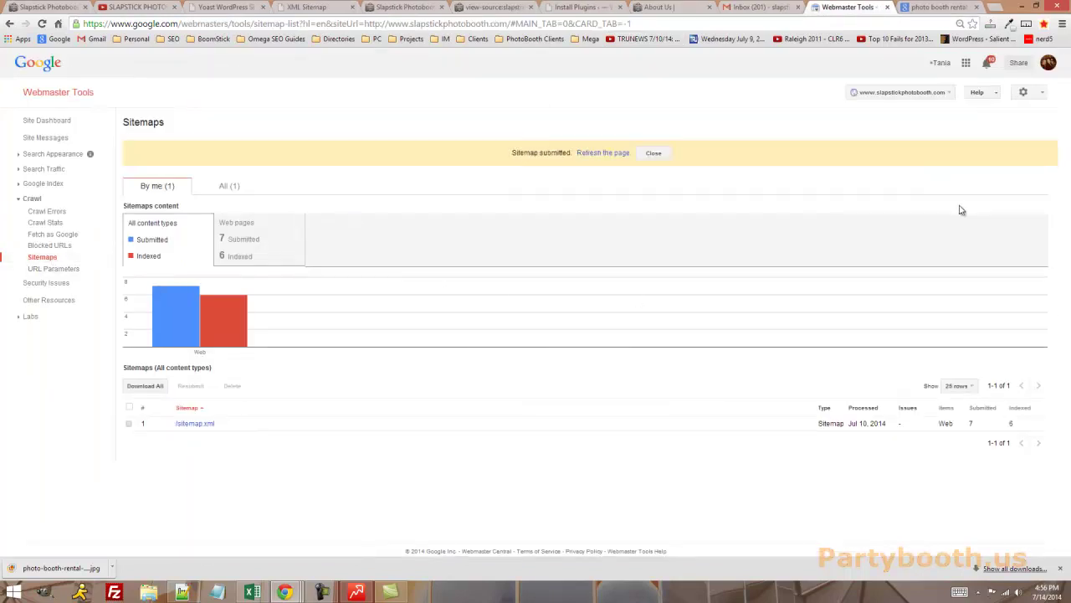
left_click(615, 153)
- Open the post and page sitemaps from the XML sitemap index in separate tabs, and copy the file name post-sitemap.xml
left_click(280, 7)
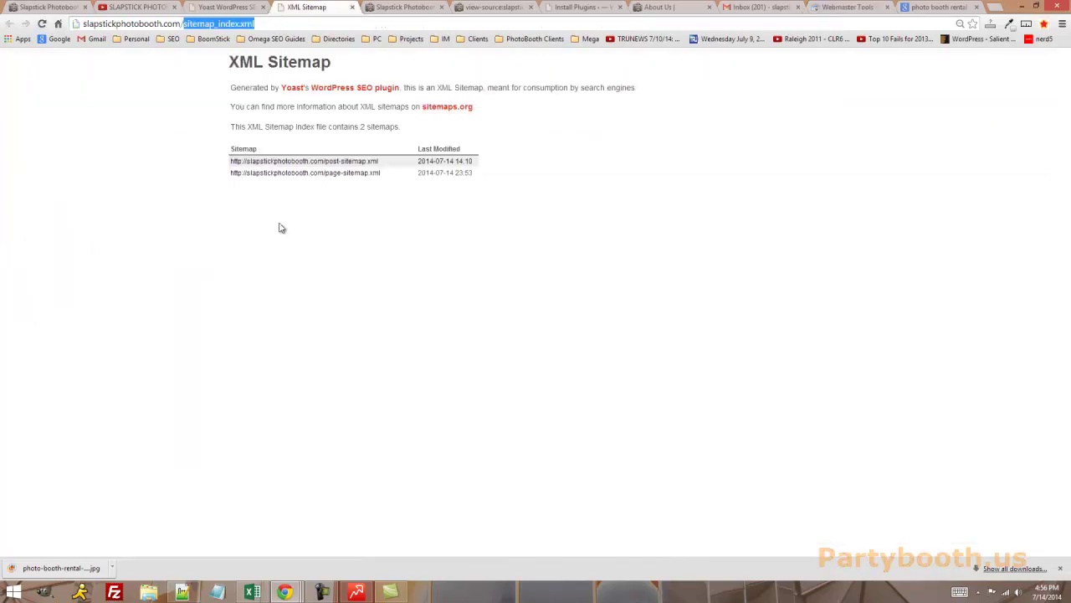
right_click(298, 167)
left_click(303, 171)
middle_click(300, 174)
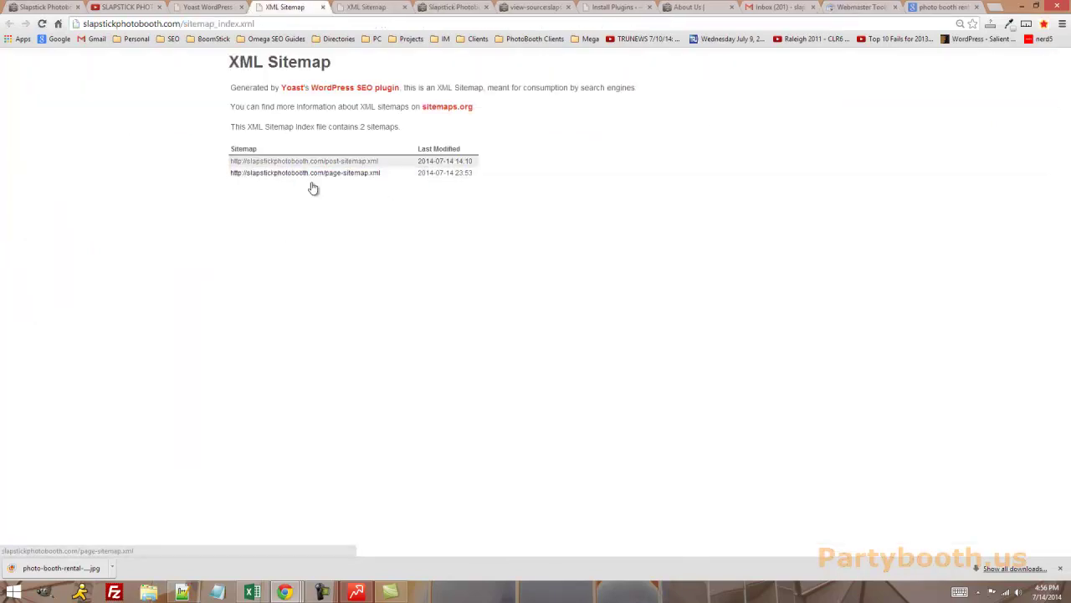
key("ctrl+Tab")
left_click_drag(220, 24, 249, 24)
key("ctrl+c")
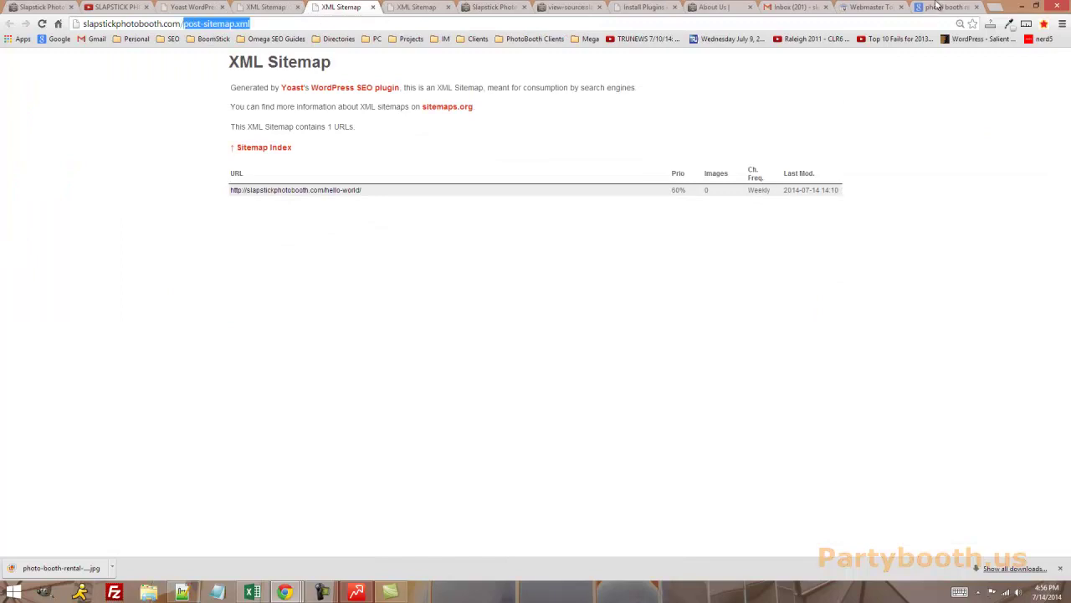
- Submit post-sitemap.xml as a sitemap in Webmaster Tools
left_click(871, 7)
left_click(1007, 126)
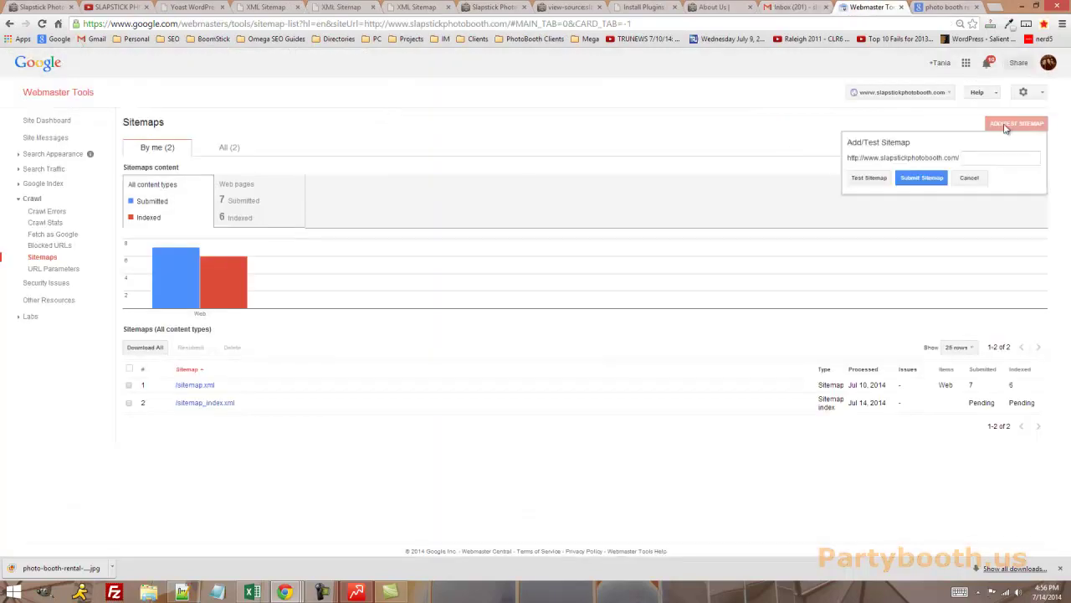
left_click(1000, 158)
key("ctrl+v")
left_click(921, 177)
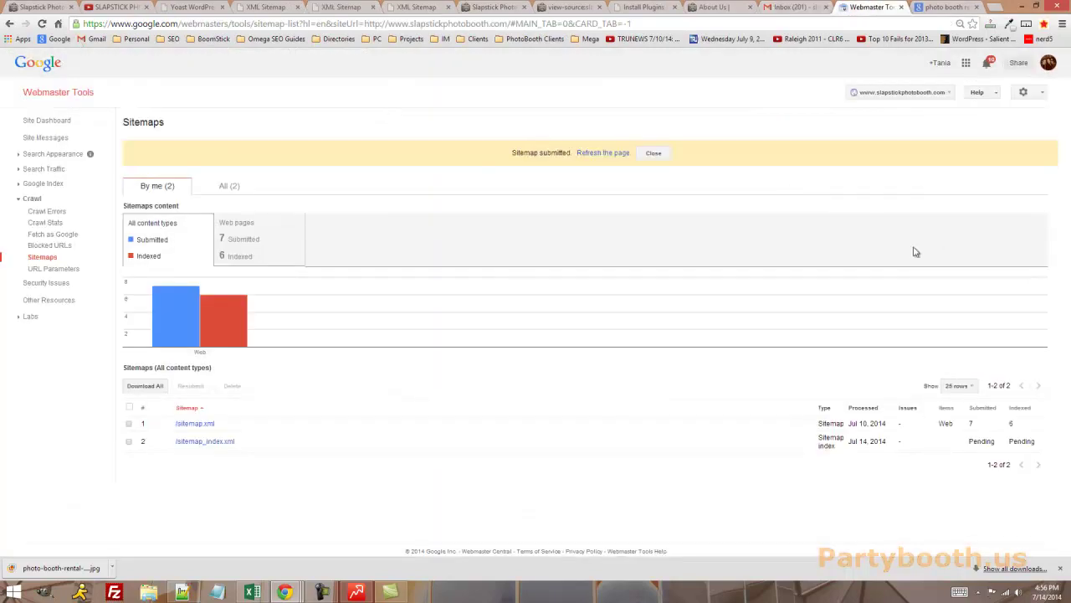
- Get the page sitemap's file name from its tab, submit page-sitemap.xml in Webmaster Tools, and refresh the sitemap list
left_click(343, 7)
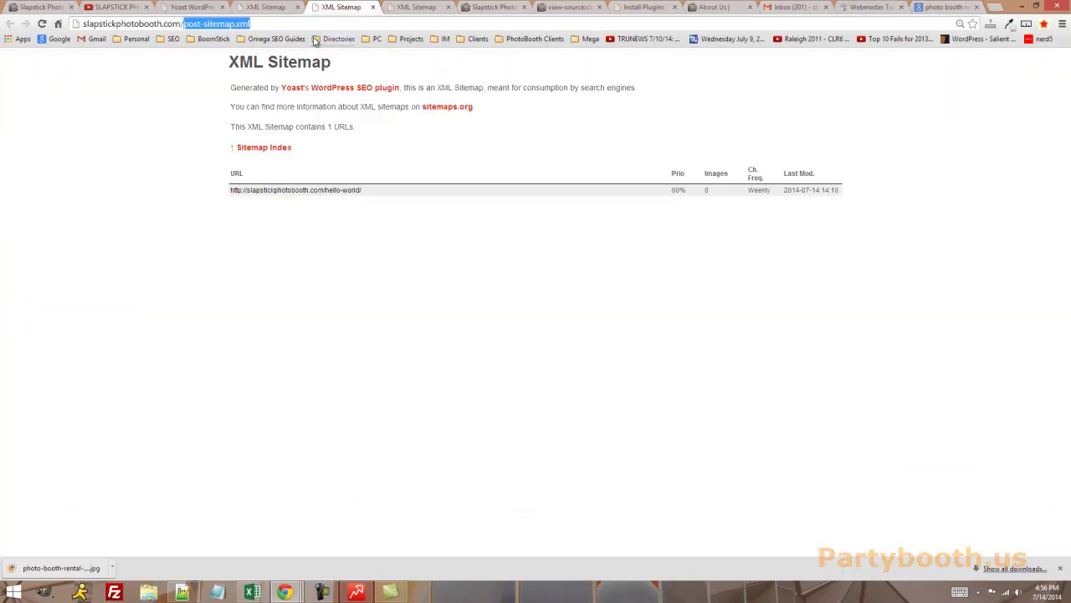
left_click(423, 7)
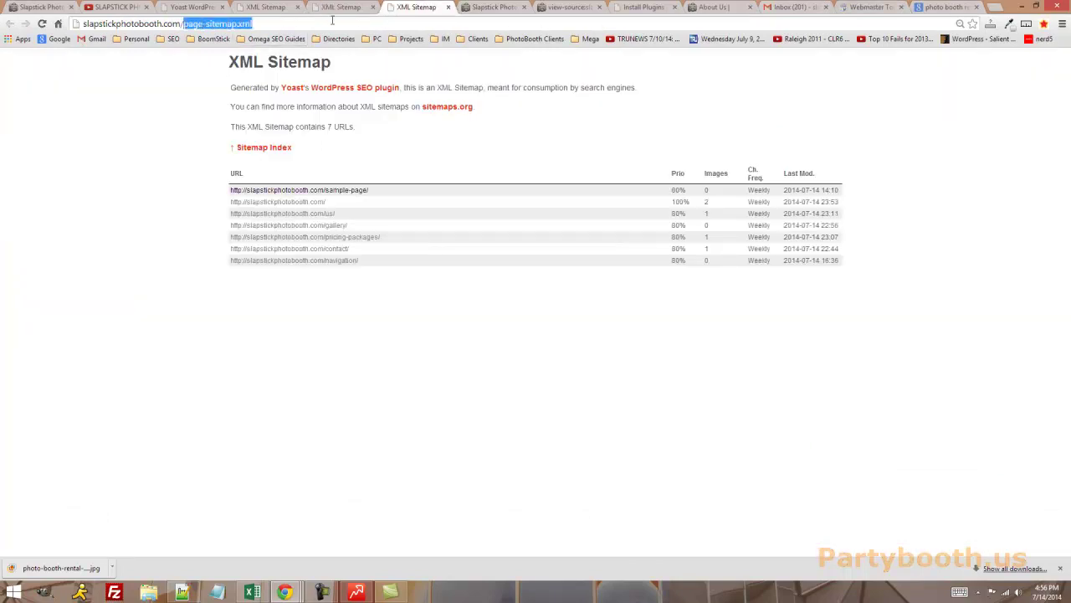
left_click(874, 7)
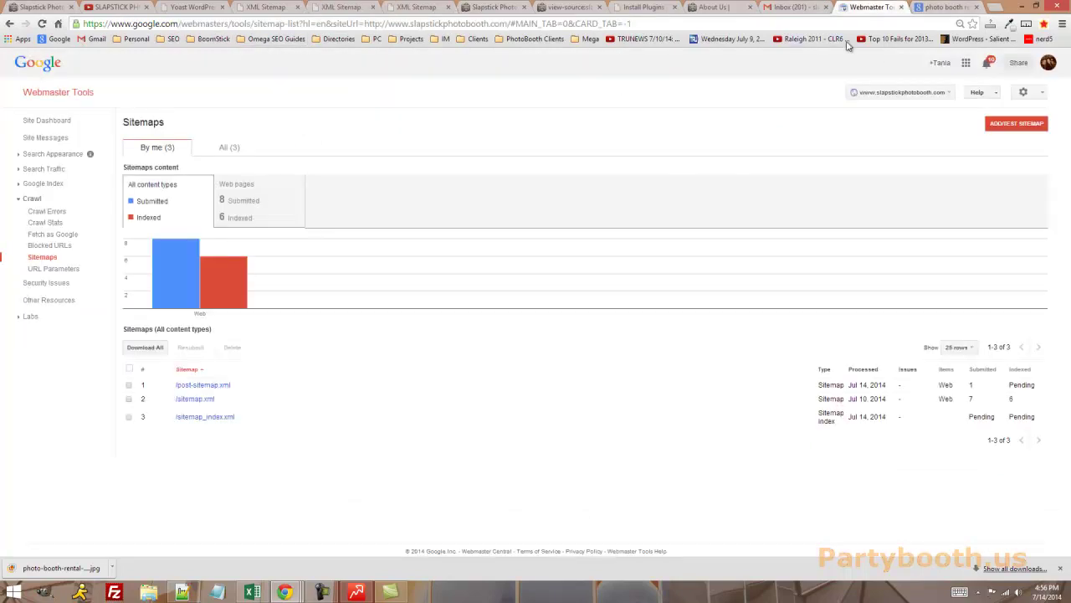
left_click(997, 125)
left_click(994, 159)
type("page-sitemap.xml")
left_click(921, 179)
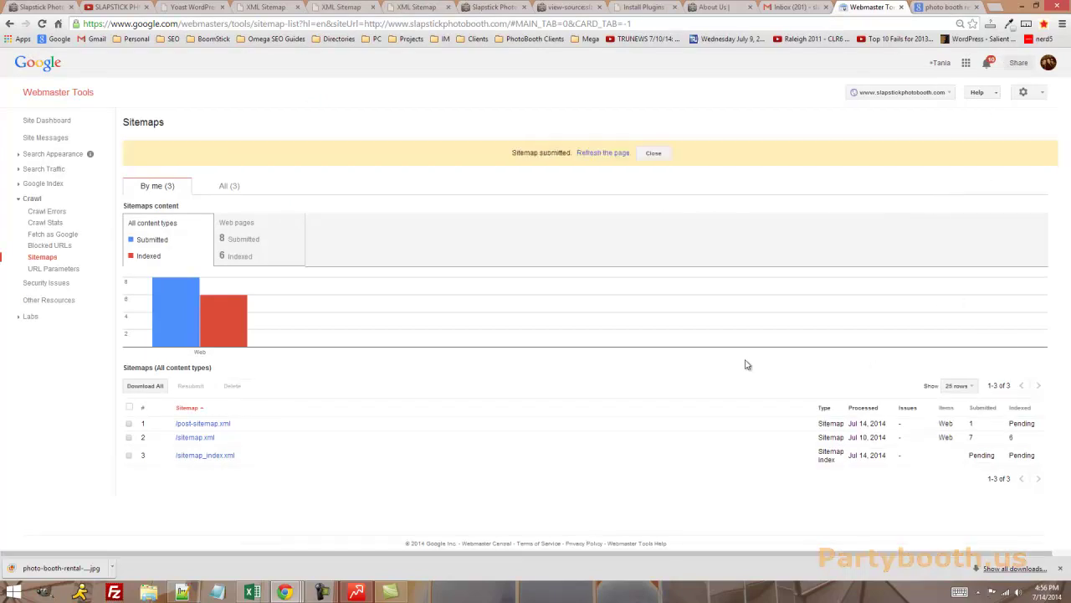
left_click(604, 154)
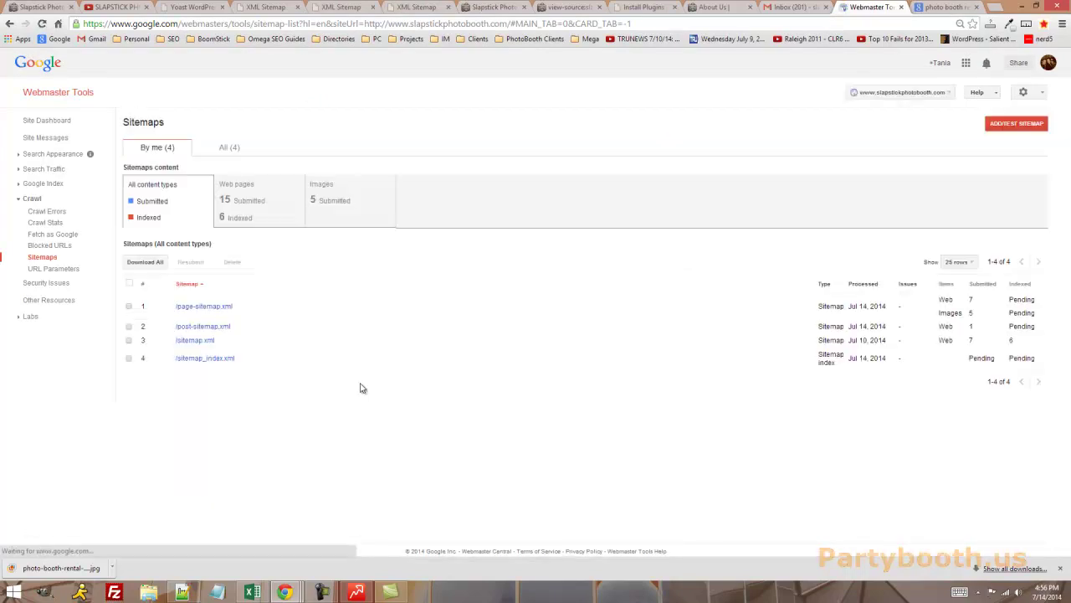